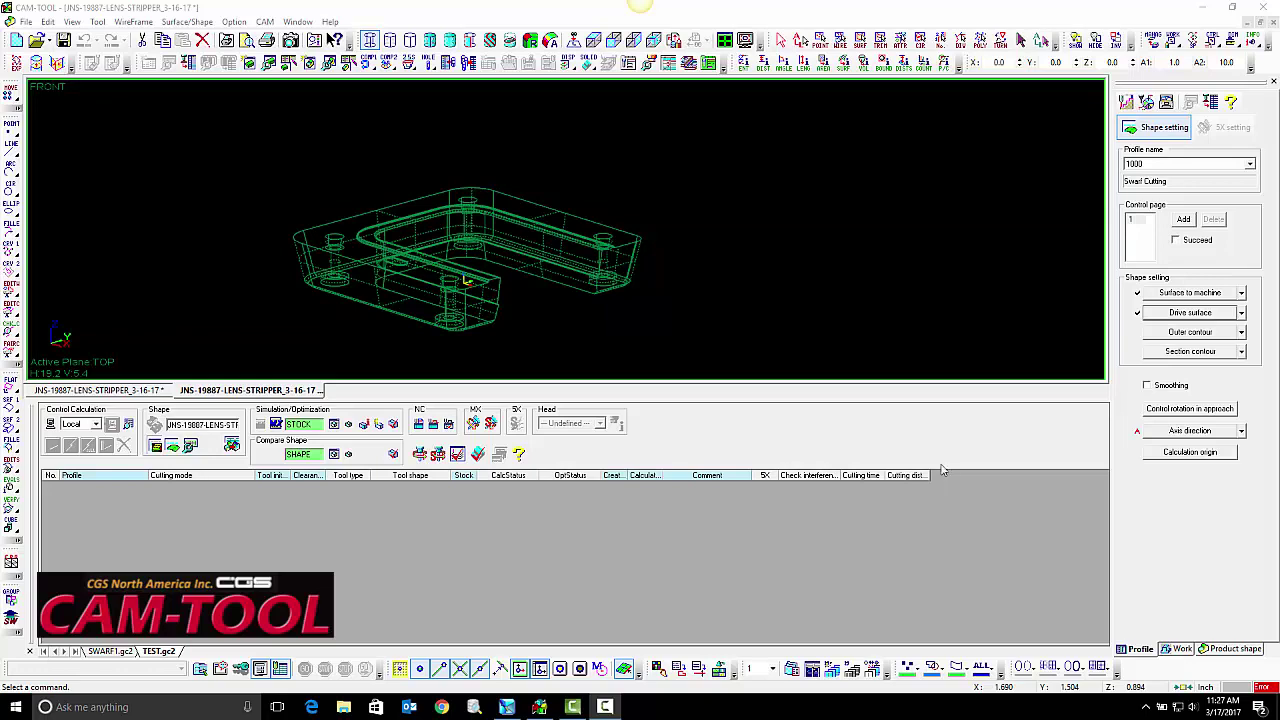
- Check the draft angle of the upper straight inner wall with Draft Info along a line across the face
{"action": "left_click_drag", "start_coordinate": [317, 338], "coordinate": [688, 169]}
{"action": "middle_click_drag", "start_coordinate": [680, 176], "coordinate": [524, 312]}
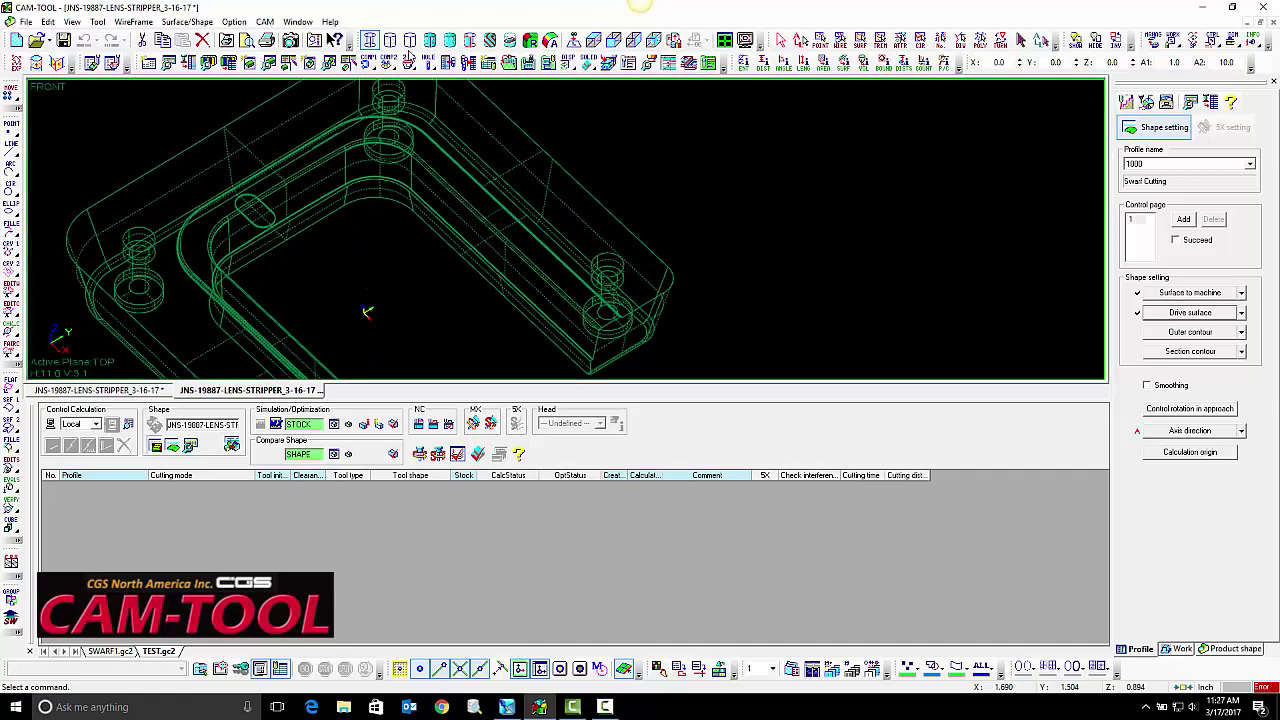
{"action": "left_click", "coordinate": [190, 22]}
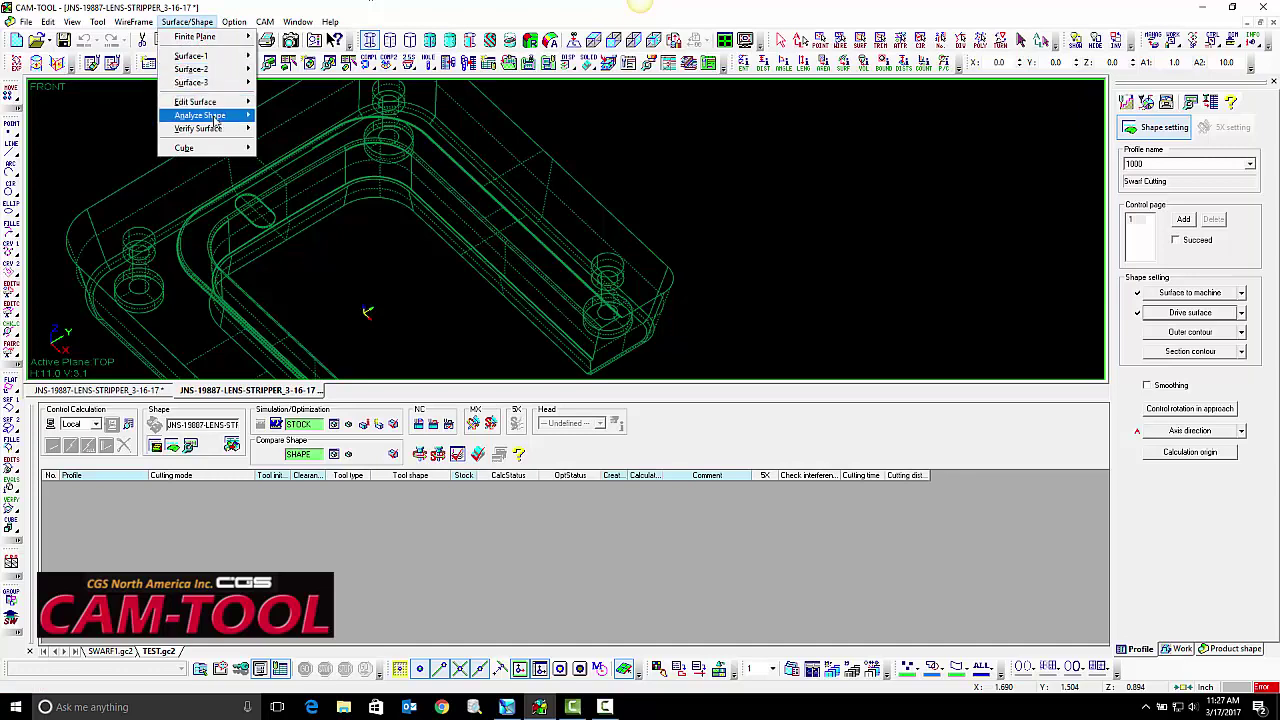
{"action": "mouse_move", "coordinate": [208, 115]}
{"action": "left_click", "coordinate": [298, 196]}
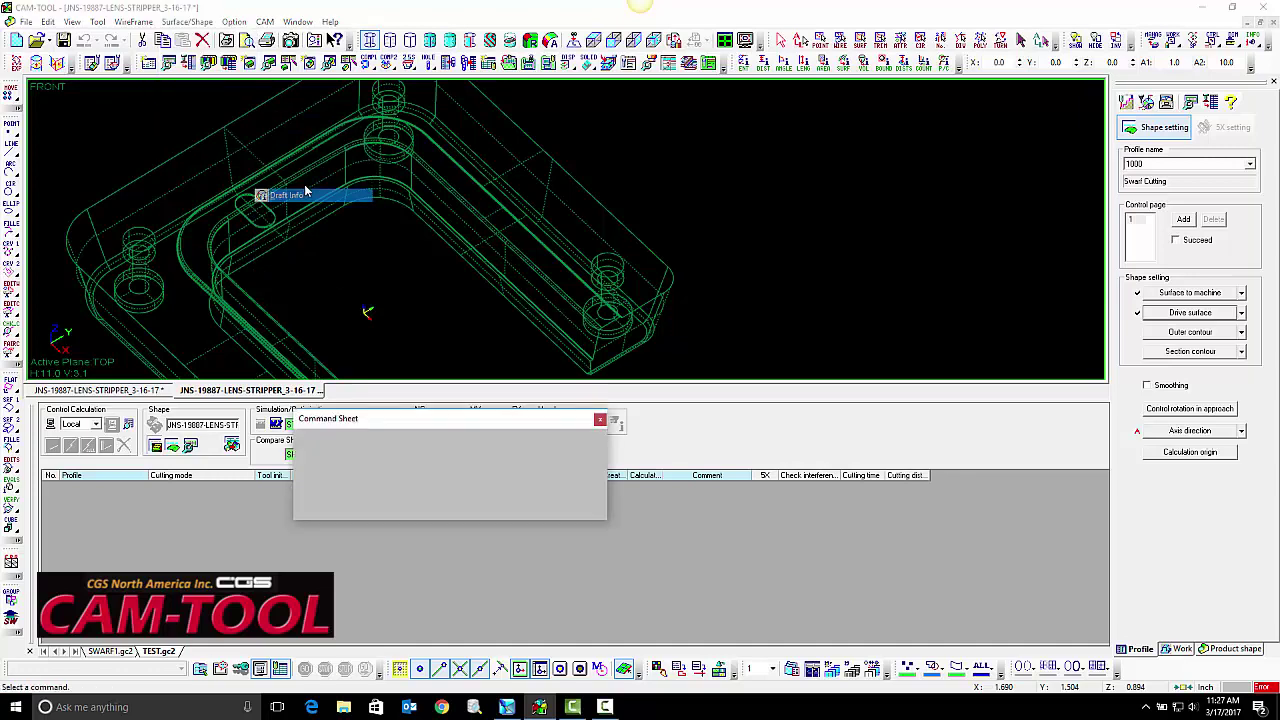
{"action": "scroll", "coordinate": [353, 288], "scroll_direction": "up", "scroll_amount": 2}
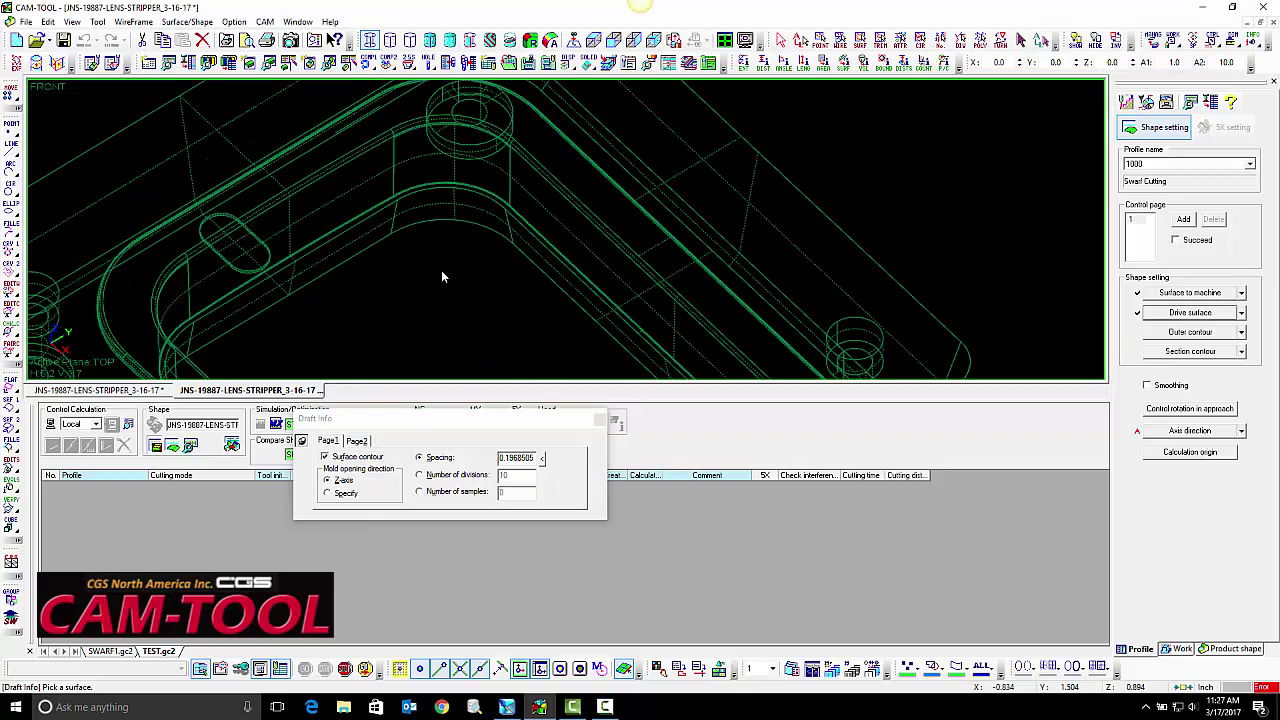
{"action": "scroll", "coordinate": [504, 241], "scroll_direction": "up", "scroll_amount": 2}
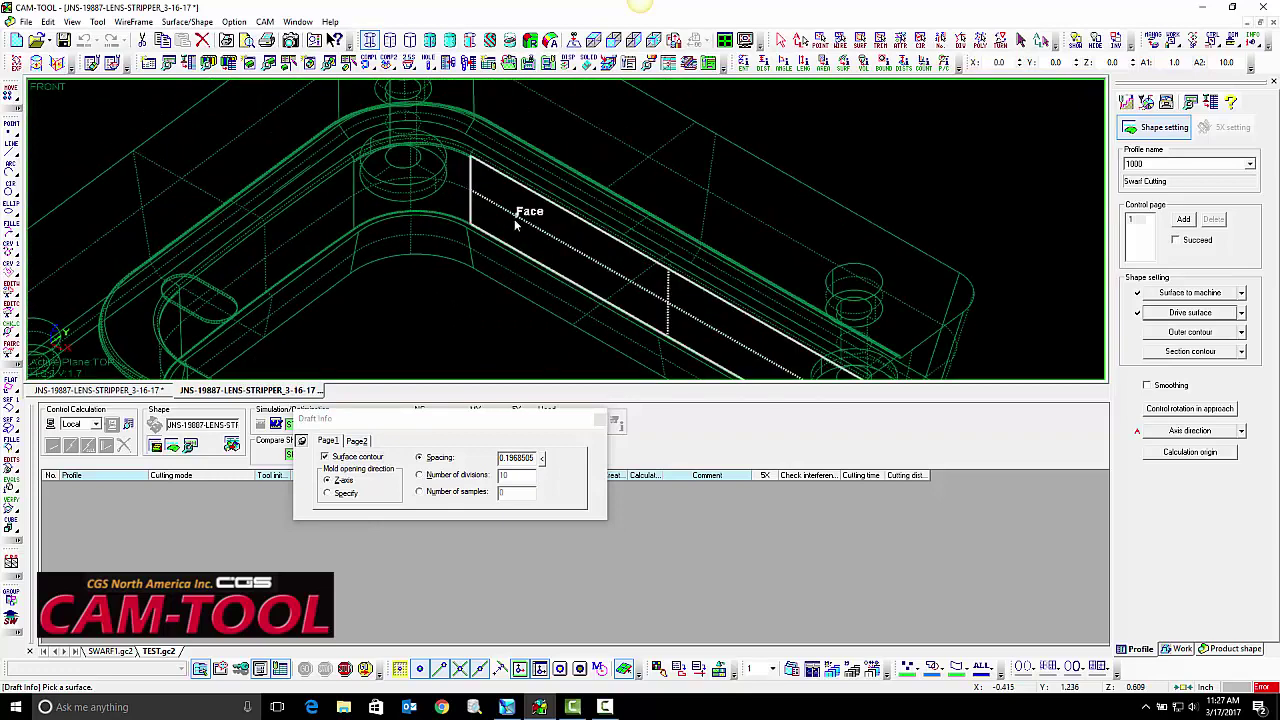
{"action": "left_click", "coordinate": [514, 219]}
{"action": "left_click", "coordinate": [497, 197]}
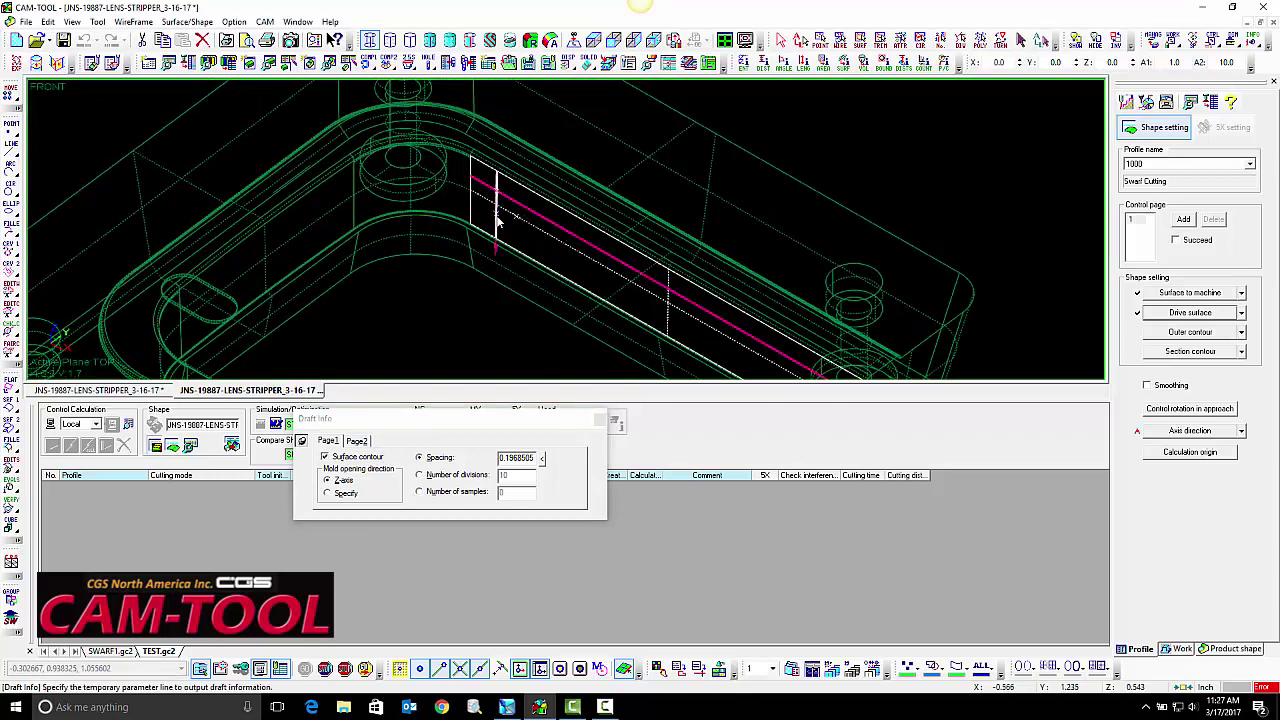
{"action": "key", "text": "Return"}
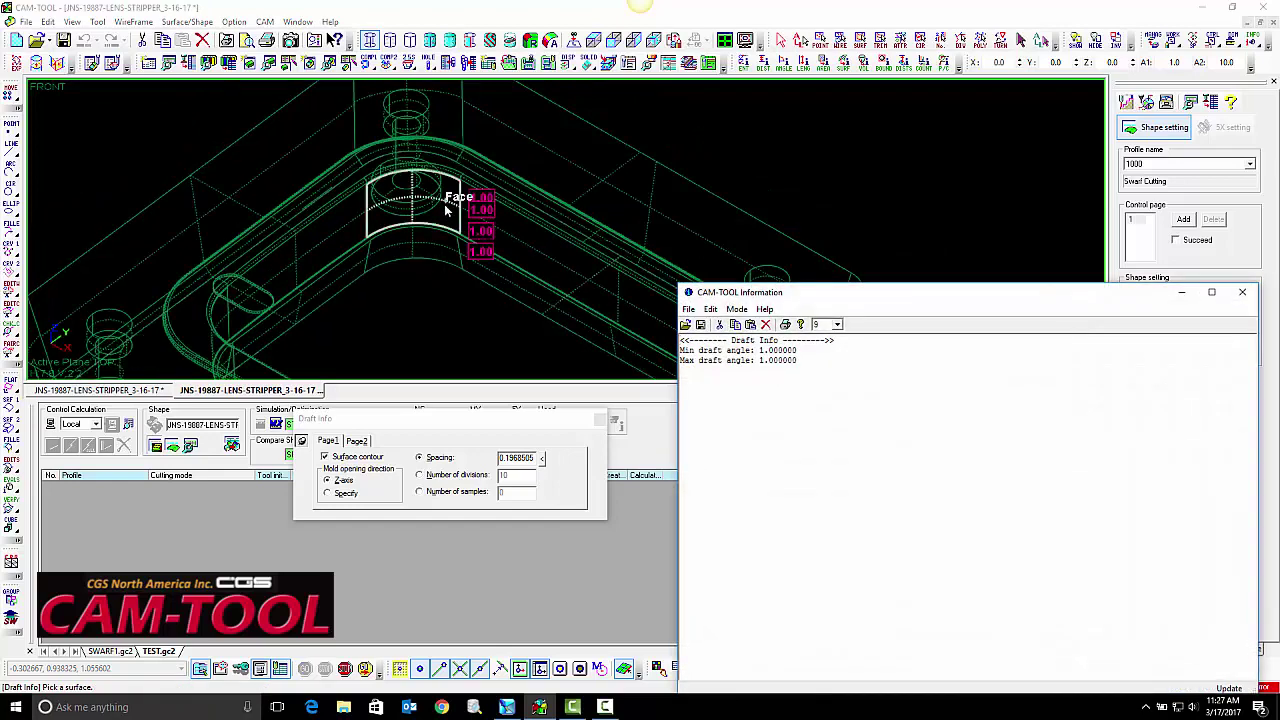
- Check the draft angle of the upper inner corner face between the straight walls
{"action": "left_click", "coordinate": [442, 209]}
{"action": "left_click", "coordinate": [419, 206]}
{"action": "left_click", "coordinate": [419, 208]}
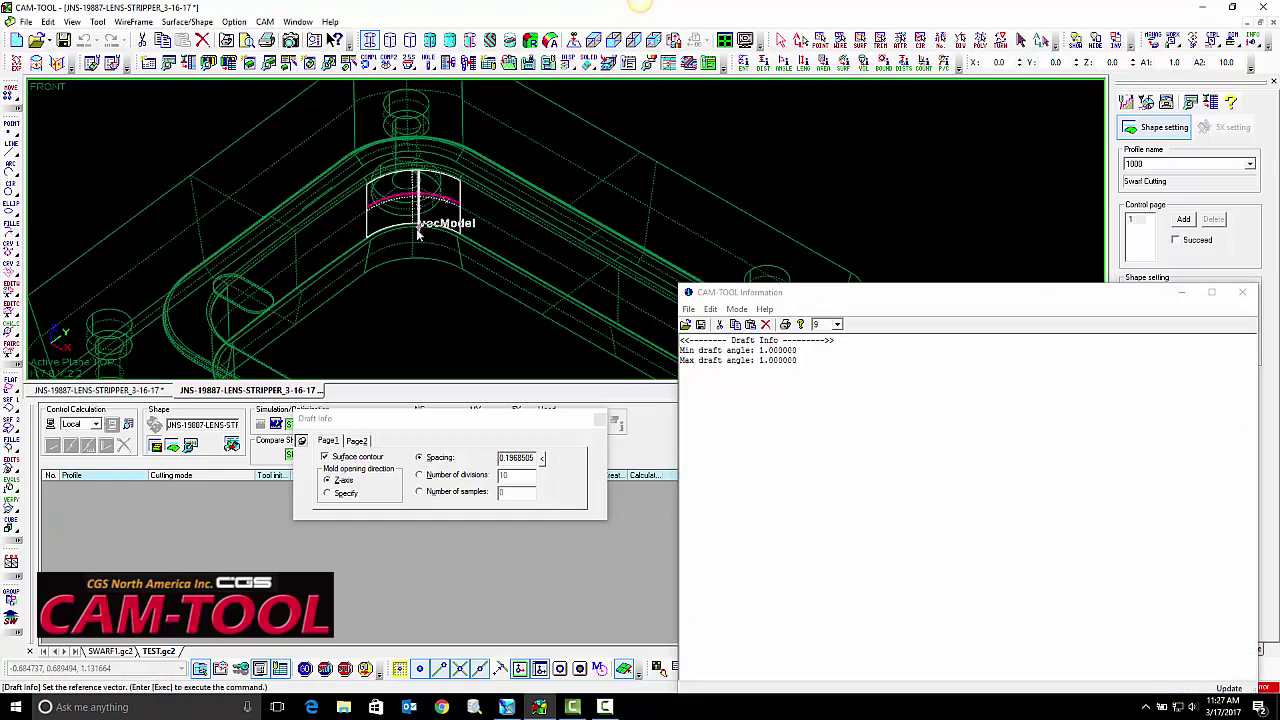
{"action": "key", "text": "Return"}
{"action": "left_click_drag", "start_coordinate": [362, 272], "coordinate": [545, 138]}
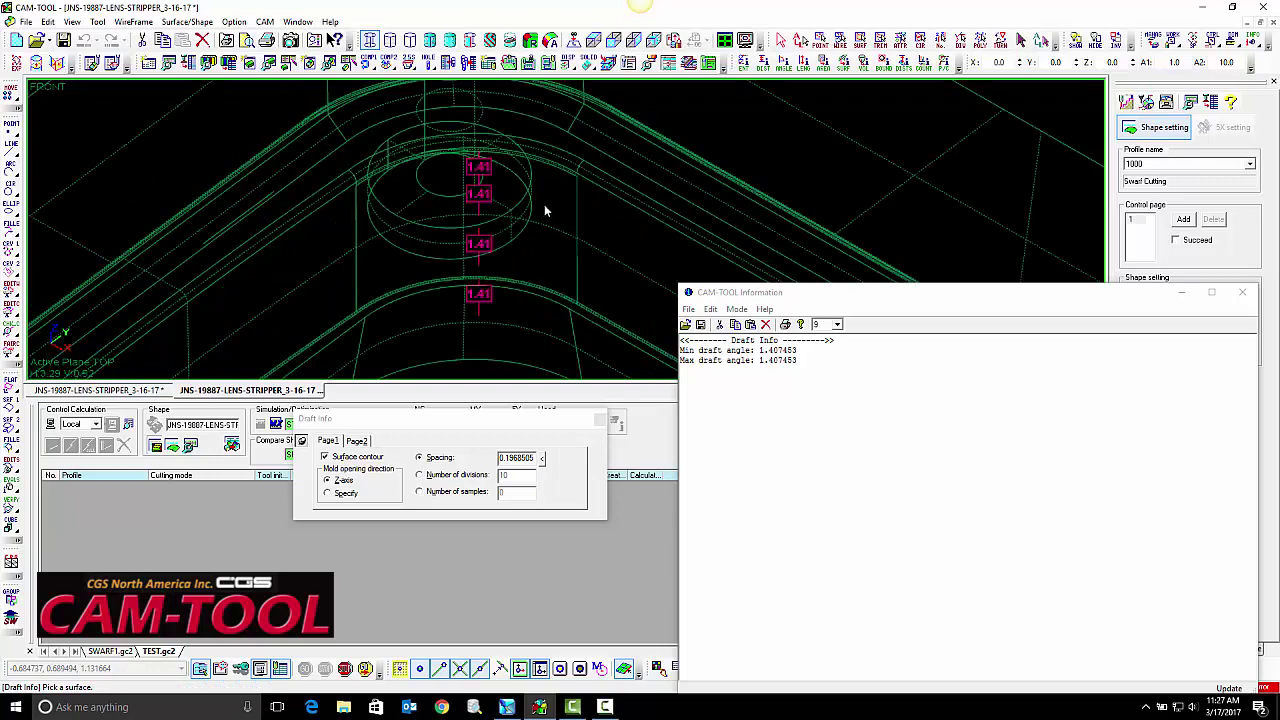
{"action": "scroll", "coordinate": [544, 206], "scroll_direction": "down", "scroll_amount": 4}
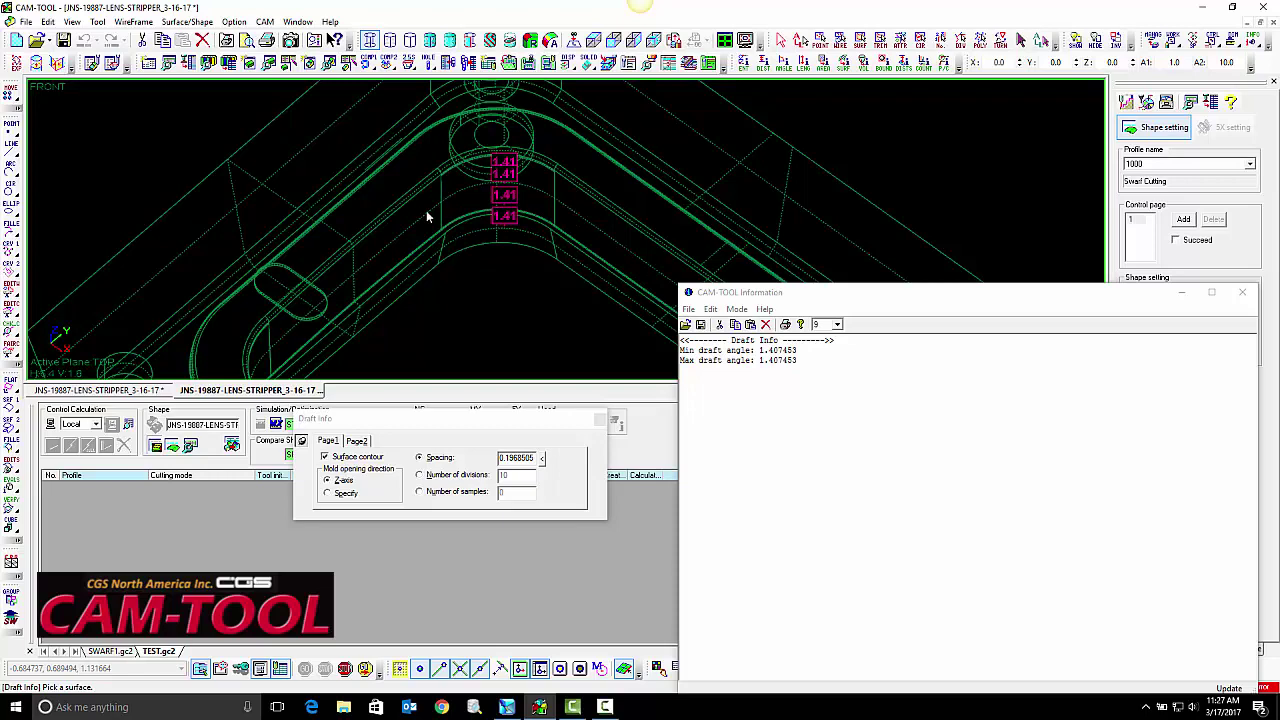
{"action": "scroll", "coordinate": [400, 216], "scroll_direction": "down", "scroll_amount": 3}
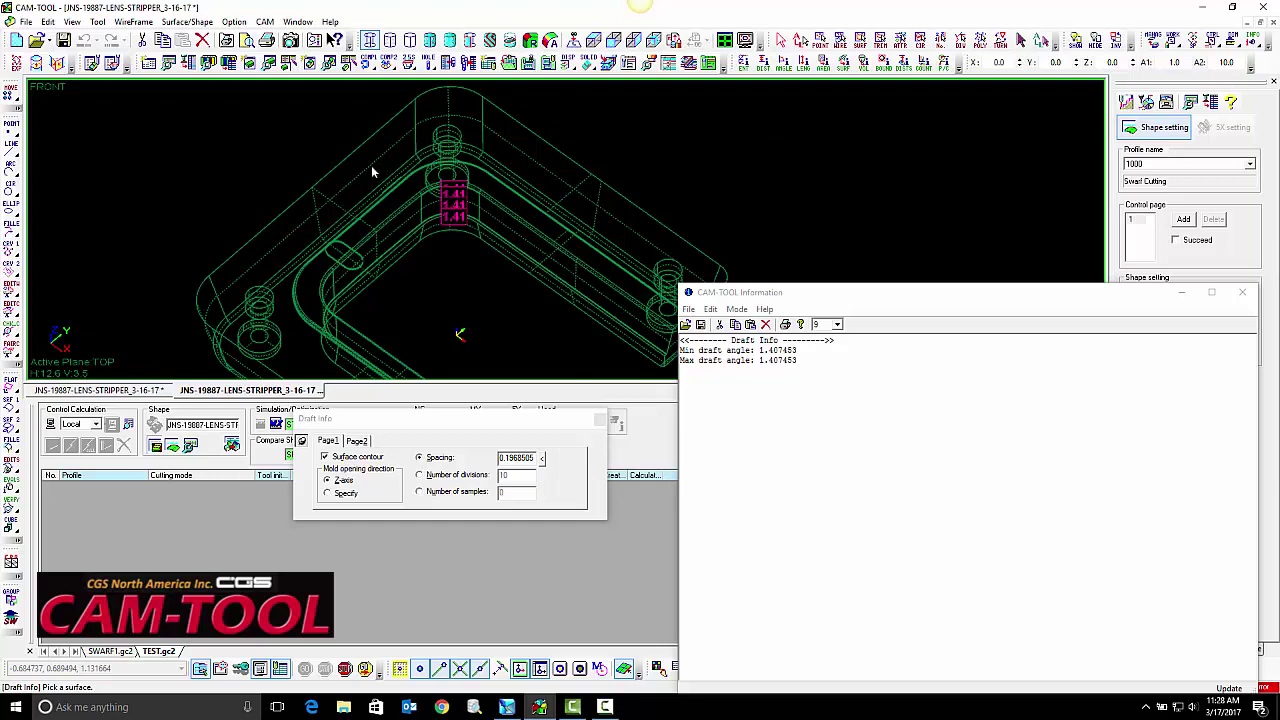
- Check the draft angles of the lower straight inner wall and its adjoining corner face
{"action": "scroll", "coordinate": [470, 300], "scroll_direction": "up", "scroll_amount": 5}
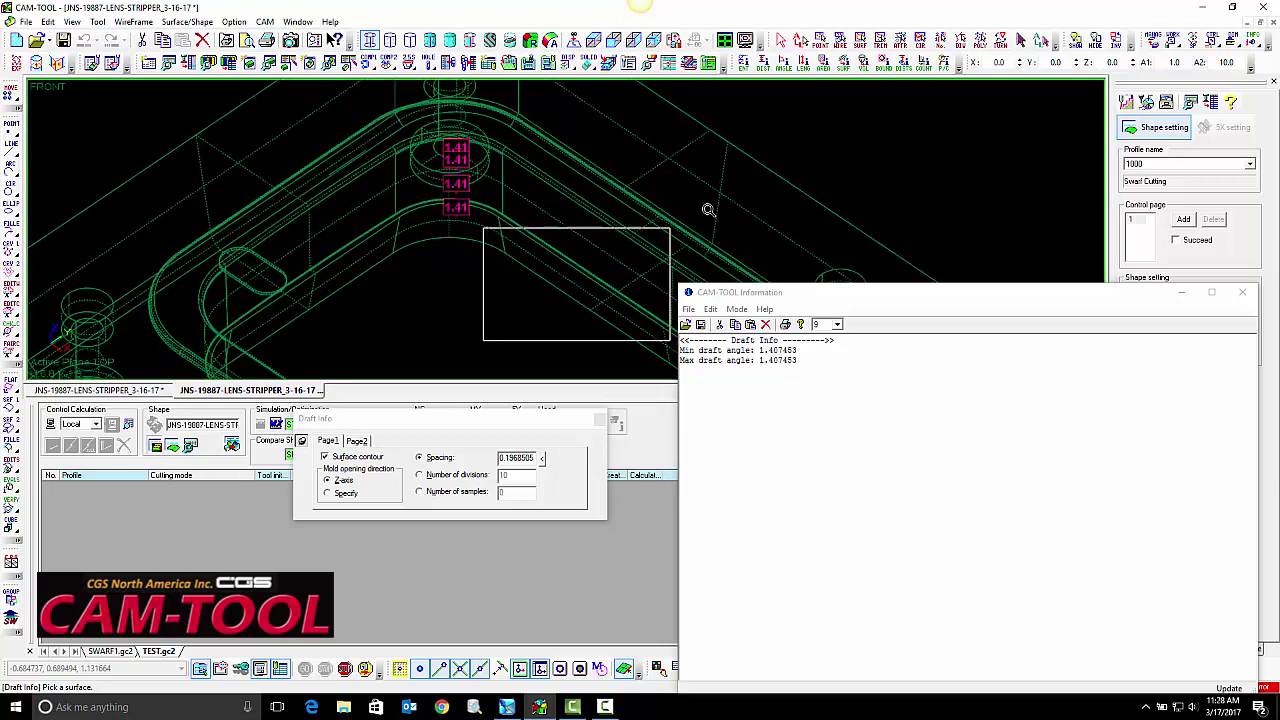
{"action": "left_click", "coordinate": [467, 217]}
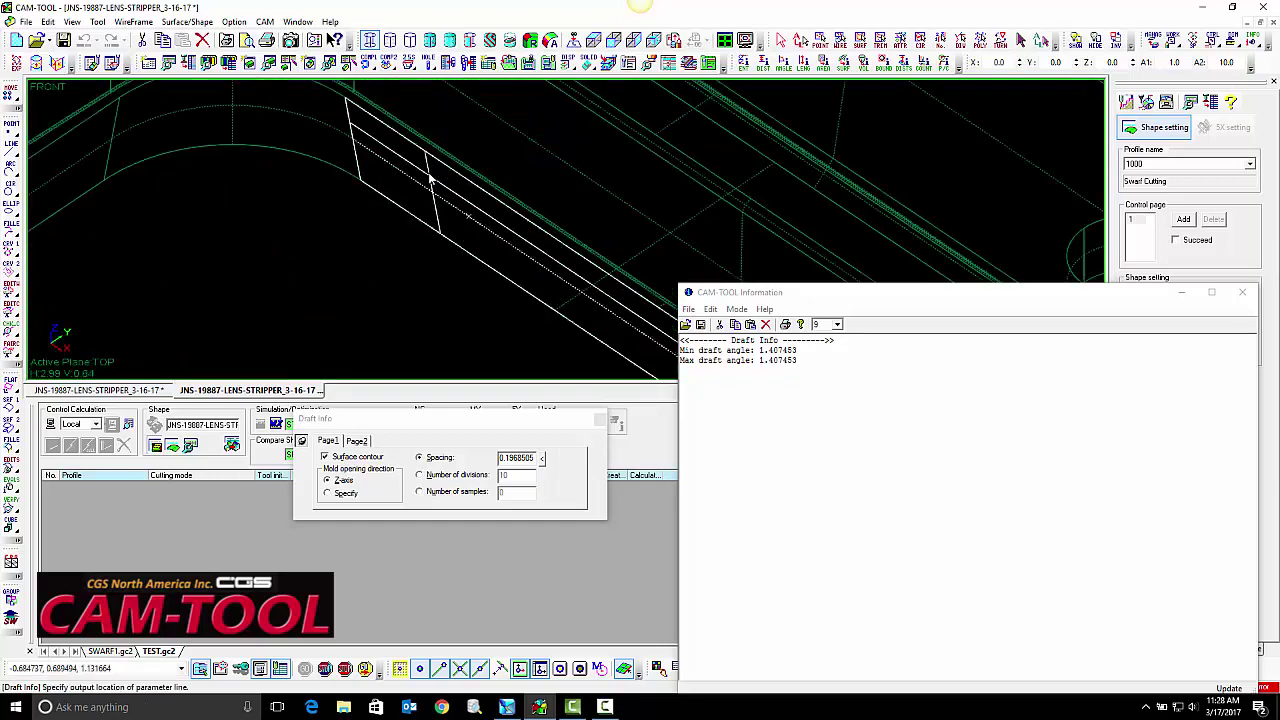
{"action": "left_click", "coordinate": [436, 213]}
{"action": "scroll", "coordinate": [328, 244], "scroll_direction": "down", "scroll_amount": 3}
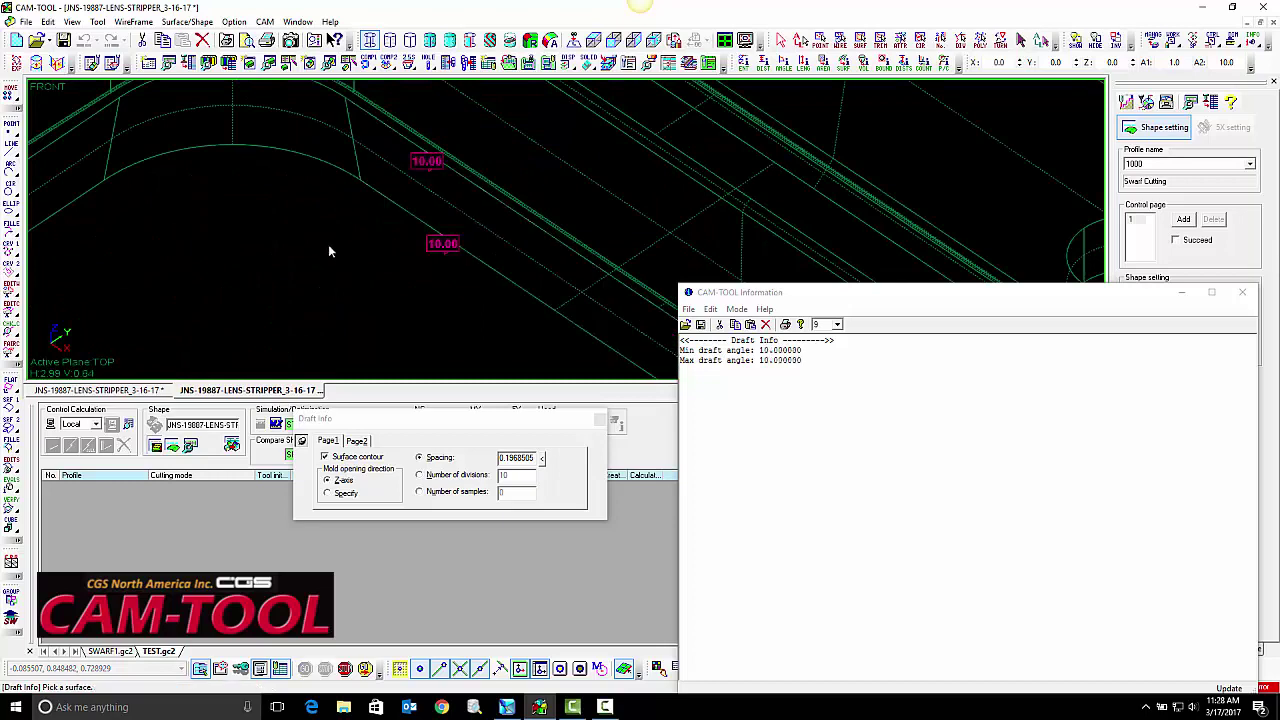
{"action": "left_click", "coordinate": [291, 162]}
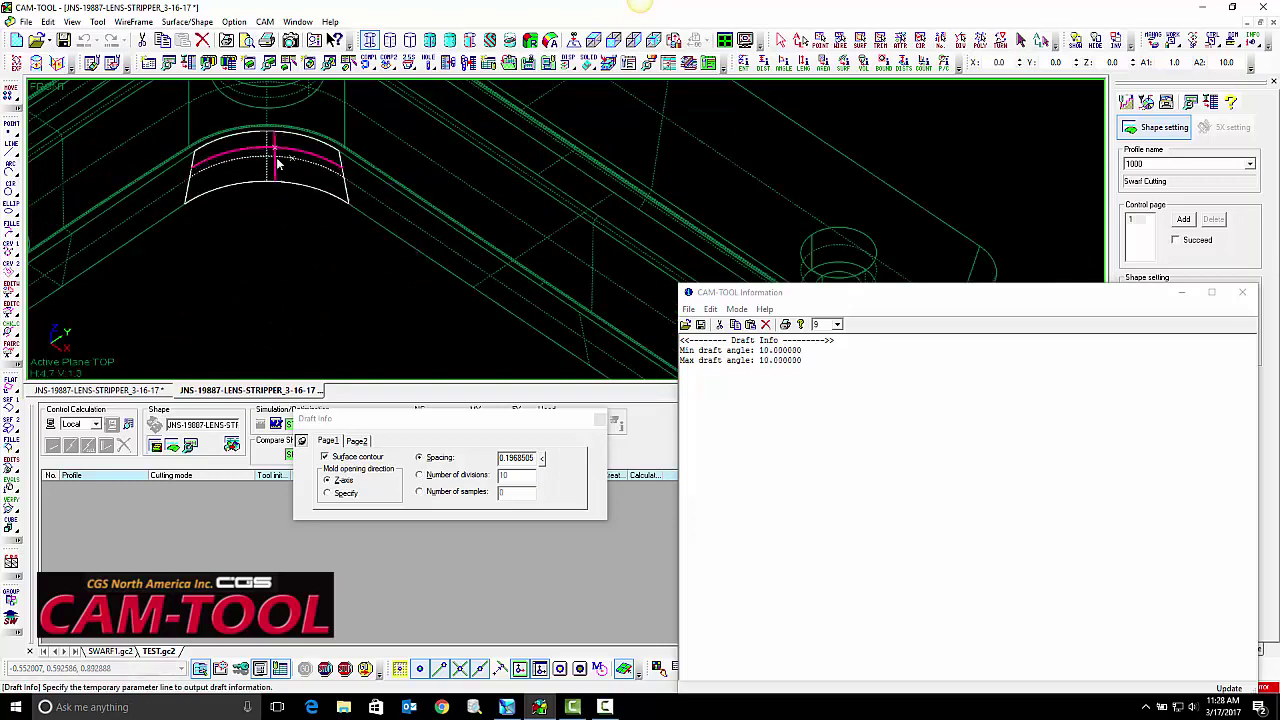
{"action": "left_click", "coordinate": [276, 201]}
- Check the draft angles of the remaining lower inner faces: the back wall, the other corner and the other straight wall
{"action": "mouse_move", "coordinate": [363, 238]}
{"action": "middle_mouse_down"}
{"action": "mouse_move", "coordinate": [571, 240]}
{"action": "mouse_move", "coordinate": [460, 235]}
{"action": "mouse_move", "coordinate": [394, 277]}
{"action": "mouse_move", "coordinate": [362, 224]}
{"action": "middle_mouse_up"}
{"action": "left_click", "coordinate": [472, 211]}
{"action": "left_click", "coordinate": [472, 215]}
{"action": "left_click", "coordinate": [352, 200]}
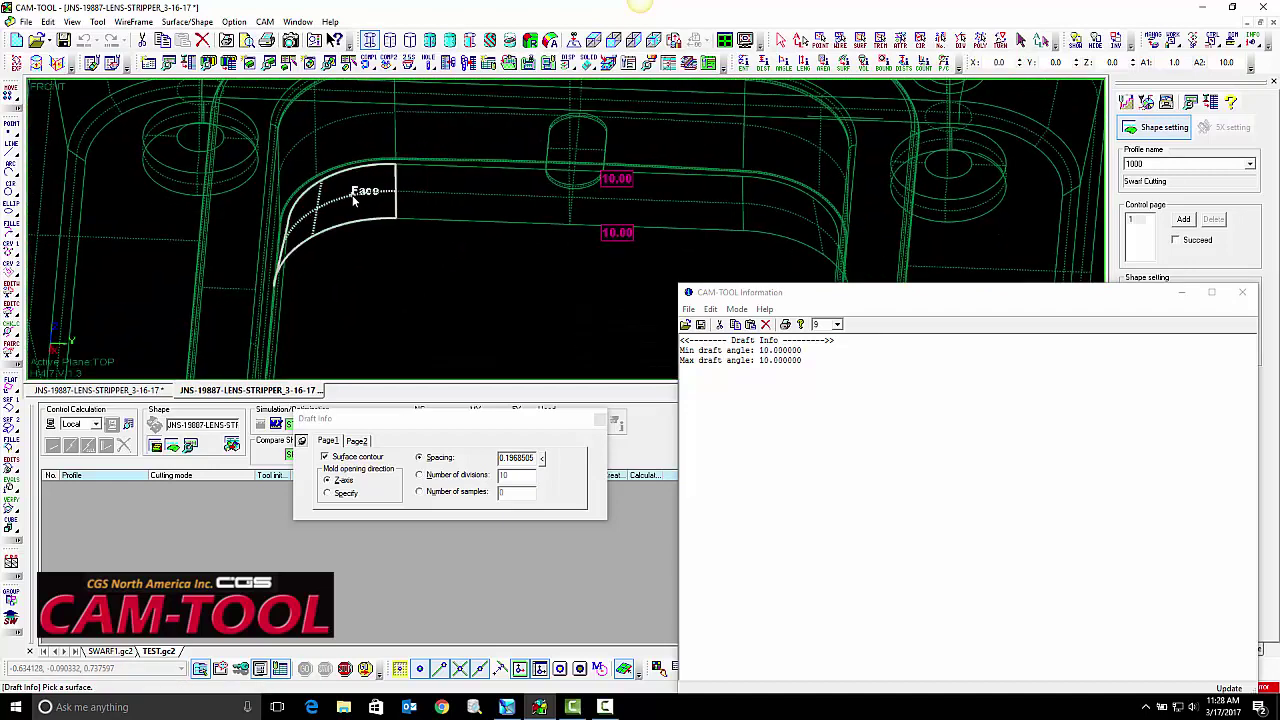
{"action": "left_click", "coordinate": [351, 197]}
{"action": "left_click", "coordinate": [350, 205]}
{"action": "middle_click_drag", "start_coordinate": [444, 273], "coordinate": [326, 278]}
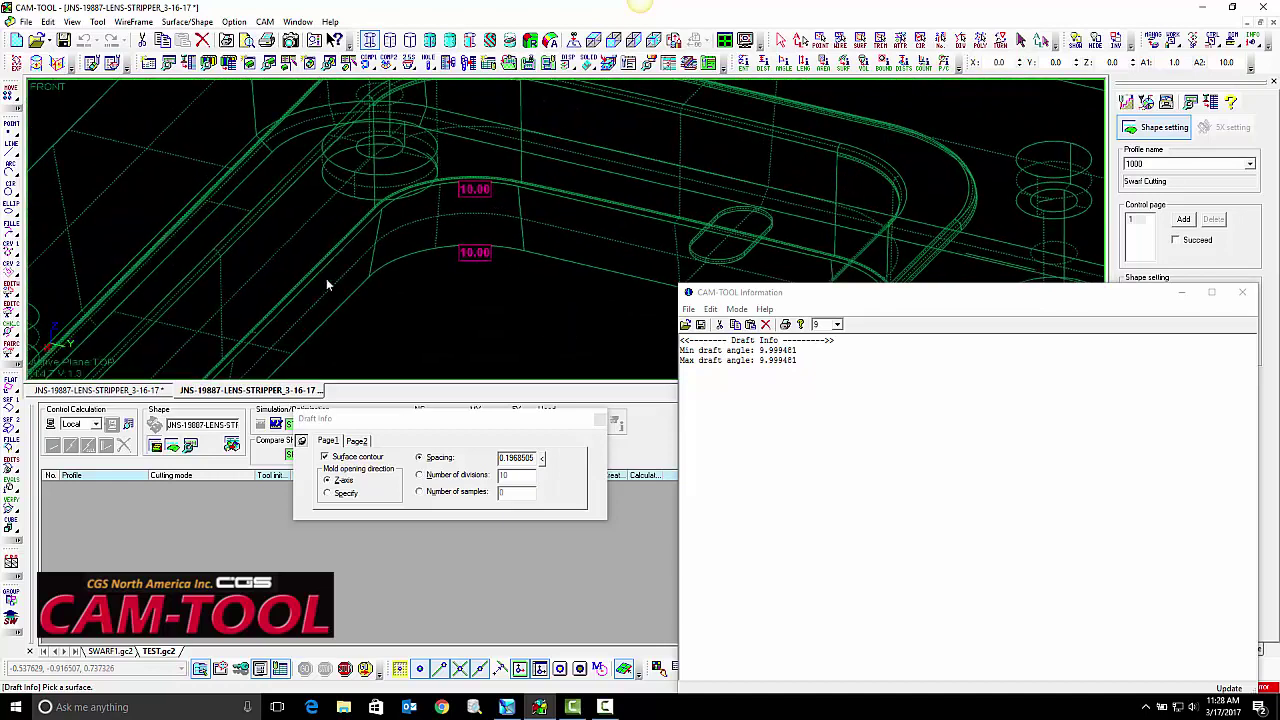
{"action": "left_click", "coordinate": [331, 280]}
{"action": "left_click", "coordinate": [334, 288]}
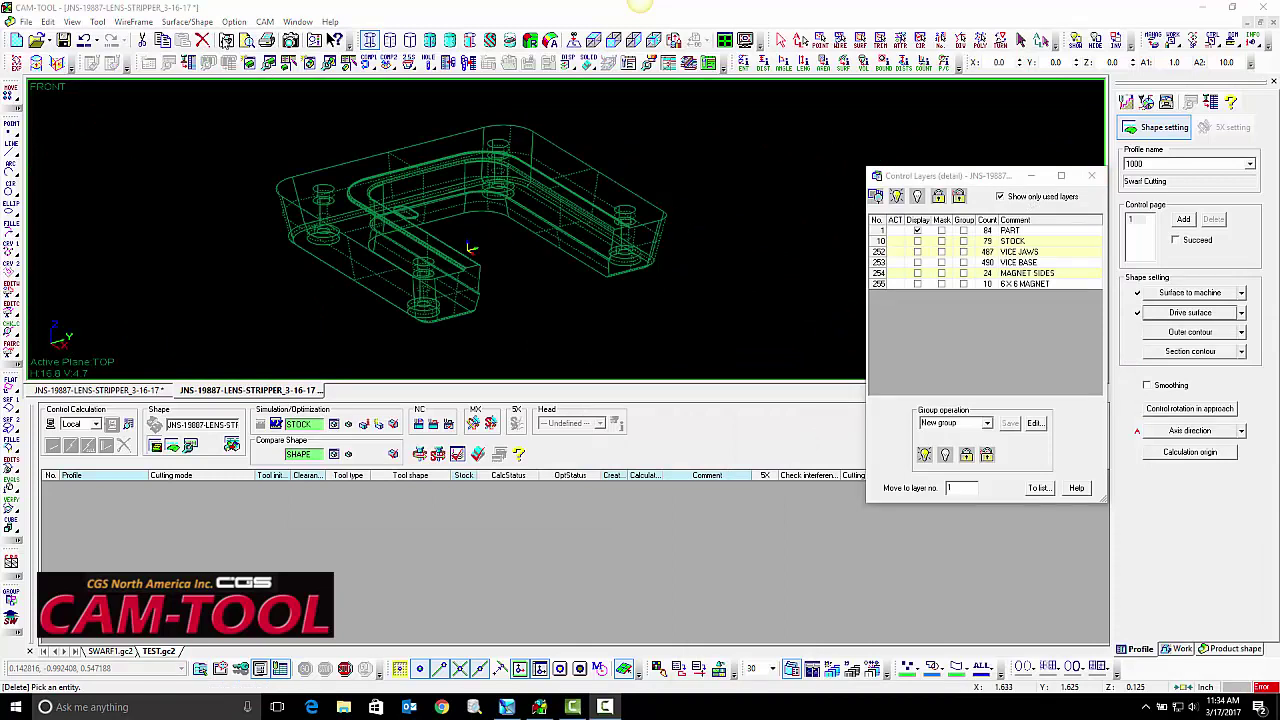
- Copy the lower tapered inner wall and corner faces to layer 20 with Layer Move/Copy
{"action": "left_click", "coordinate": [266, 22]}
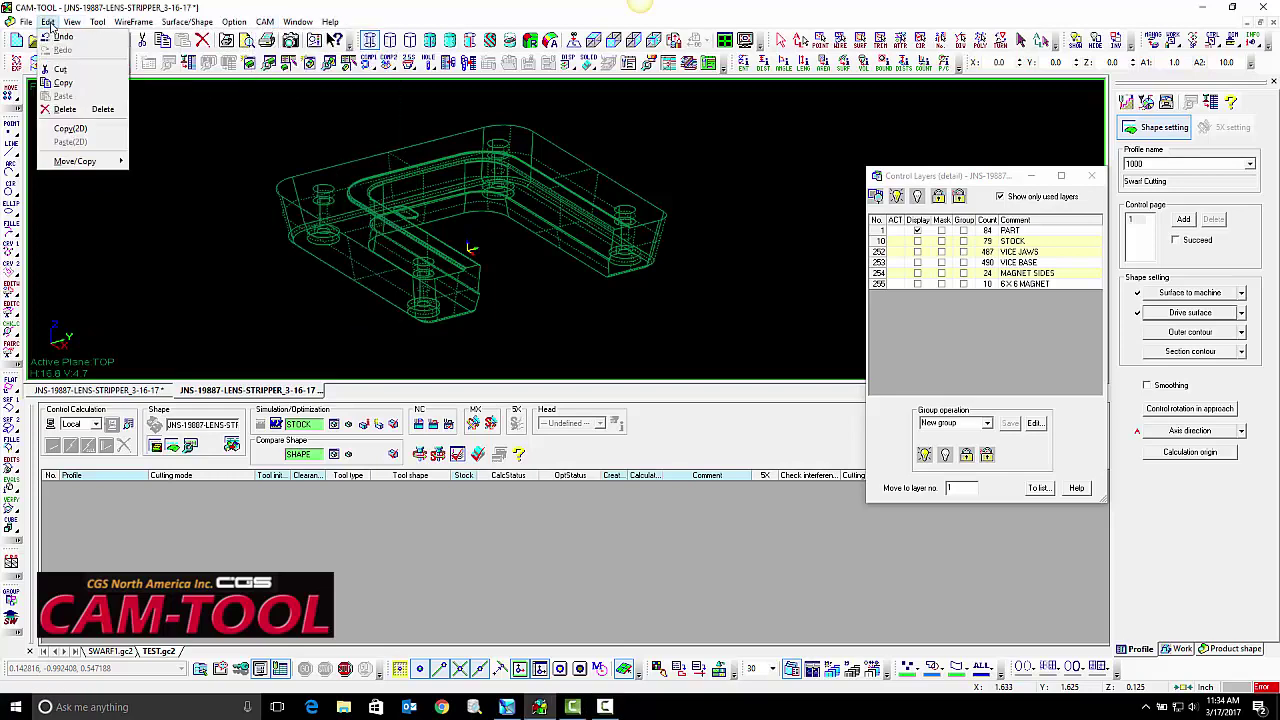
{"action": "left_click", "coordinate": [48, 22]}
{"action": "left_click", "coordinate": [48, 22]}
{"action": "mouse_move", "coordinate": [85, 161]}
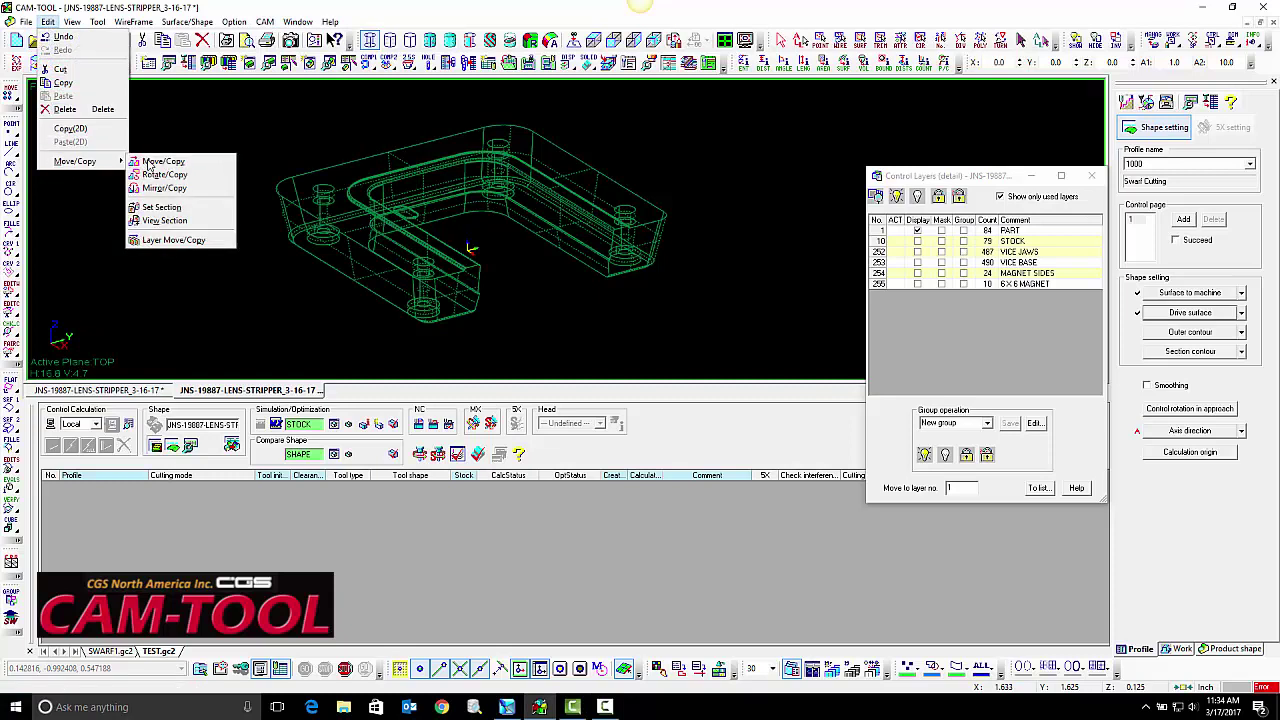
{"action": "left_click", "coordinate": [170, 240]}
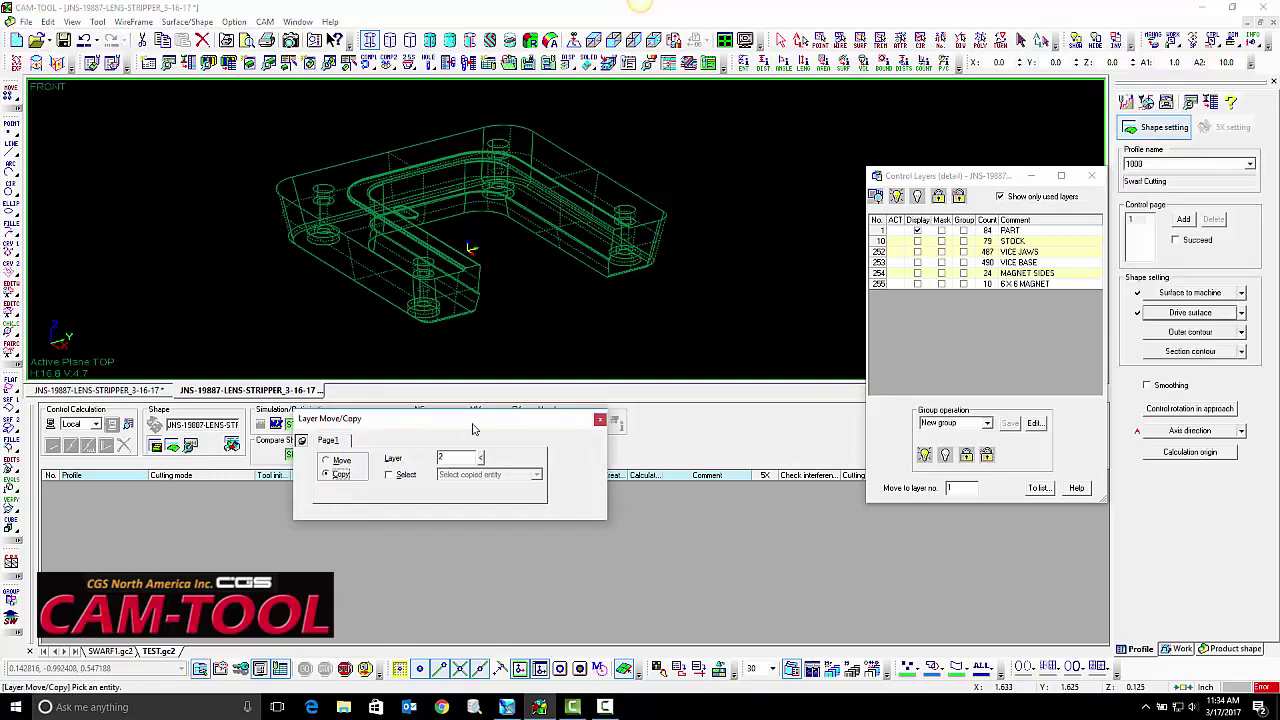
{"action": "double_click", "coordinate": [458, 458]}
{"action": "scroll", "coordinate": [460, 265], "scroll_direction": "up", "scroll_amount": 5}
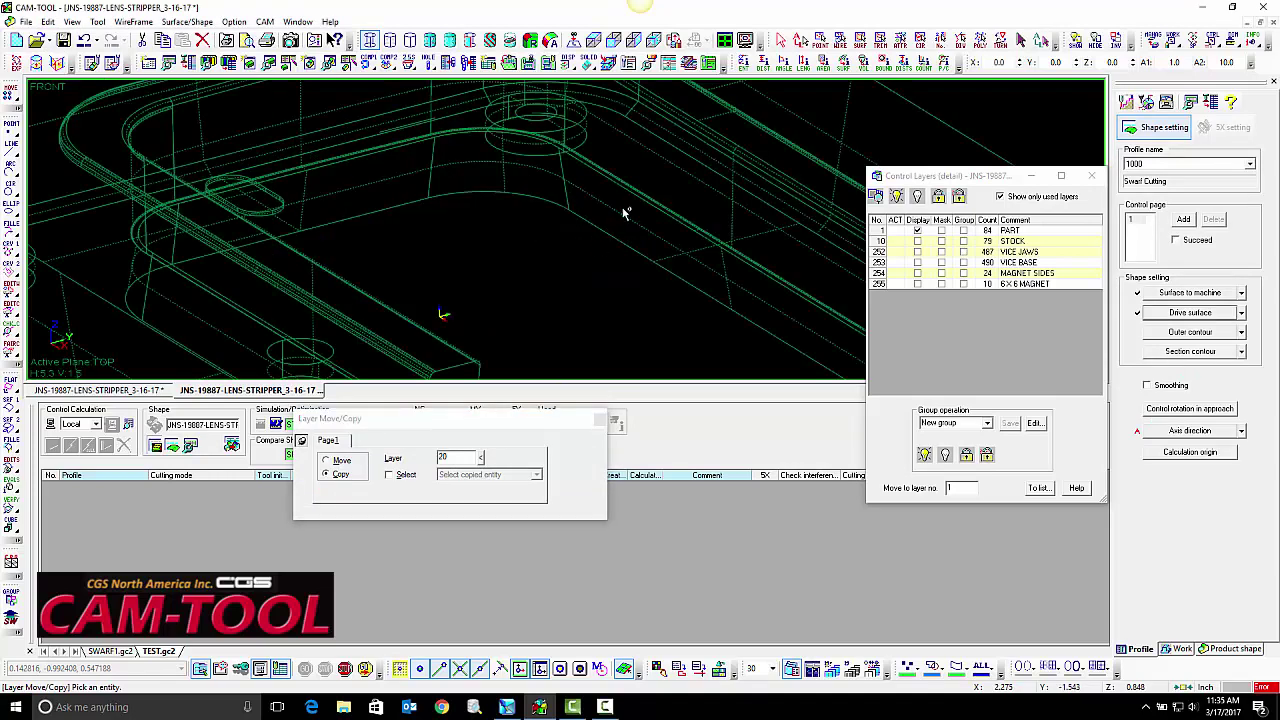
{"action": "left_click", "coordinate": [617, 213]}
{"action": "left_click", "coordinate": [537, 163]}
{"action": "left_click", "coordinate": [397, 178]}
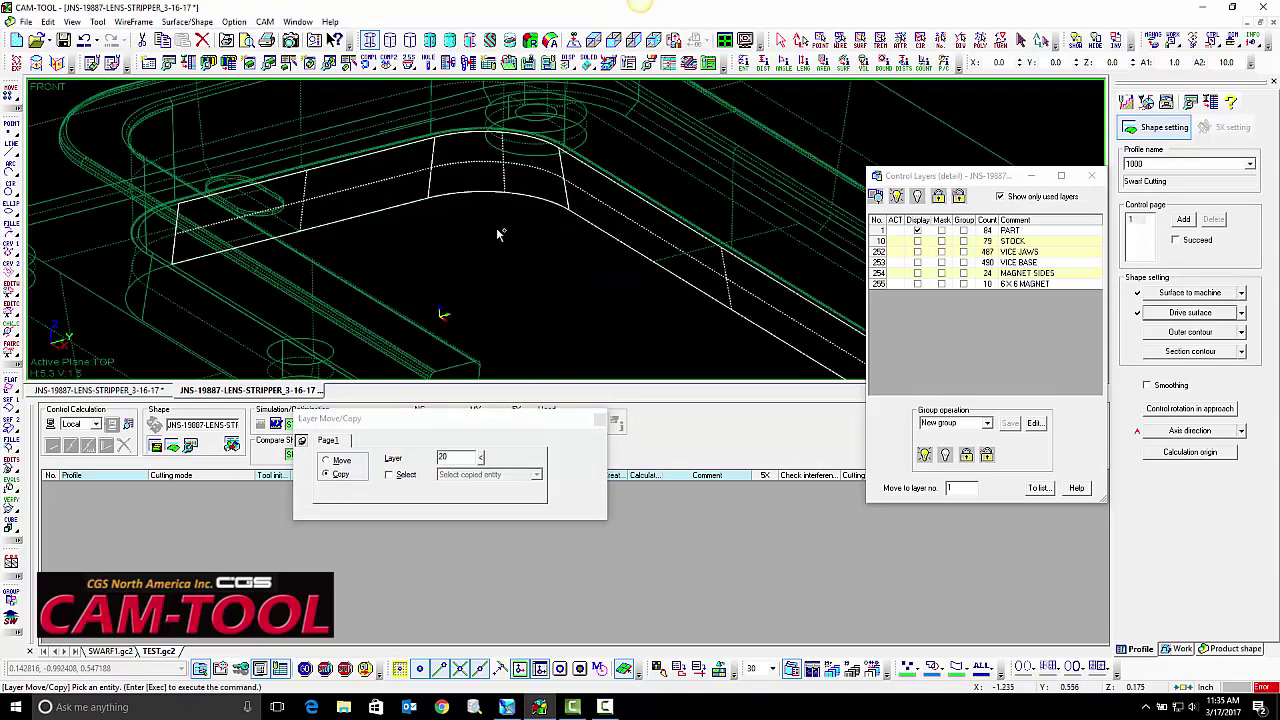
{"action": "middle_click_drag", "start_coordinate": [498, 231], "coordinate": [213, 243]}
{"action": "left_click", "coordinate": [421, 167]}
{"action": "left_click", "coordinate": [364, 180]}
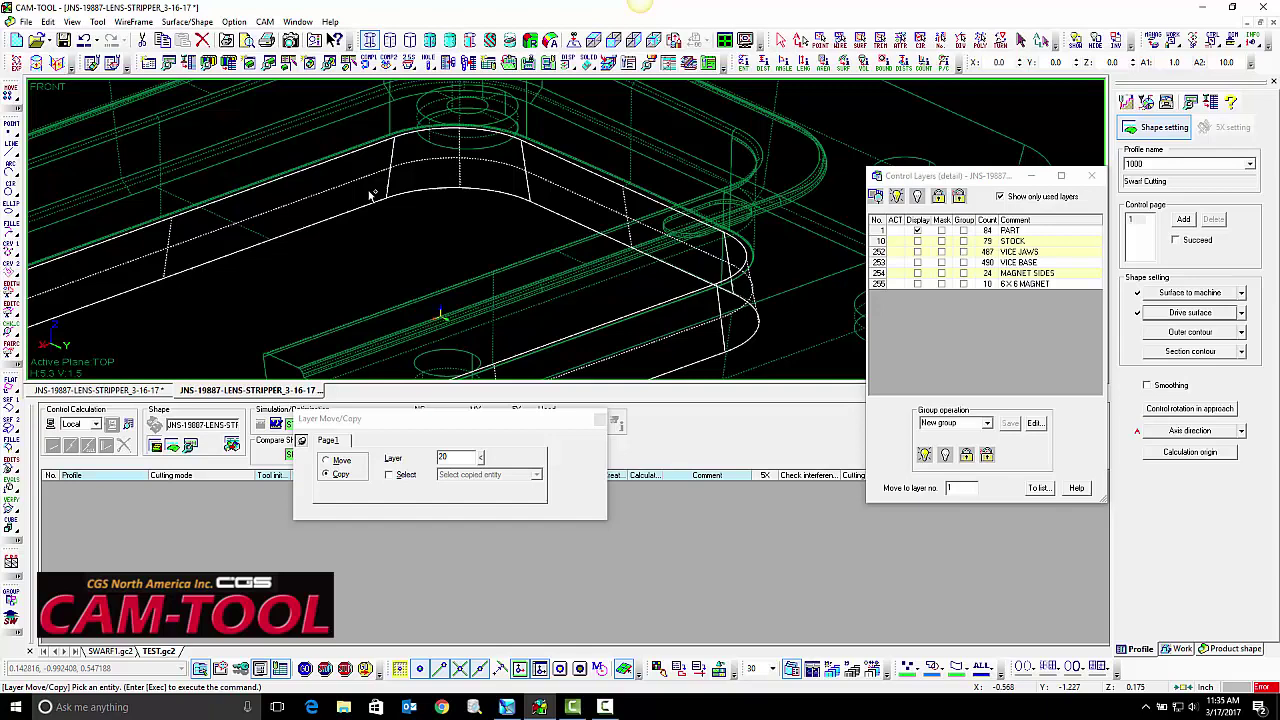
{"action": "key", "text": "Return"}
- Refresh the layer list, make layer 20 active and hide the PART layer
{"action": "scroll", "coordinate": [380, 268], "scroll_direction": "down", "scroll_amount": 5}
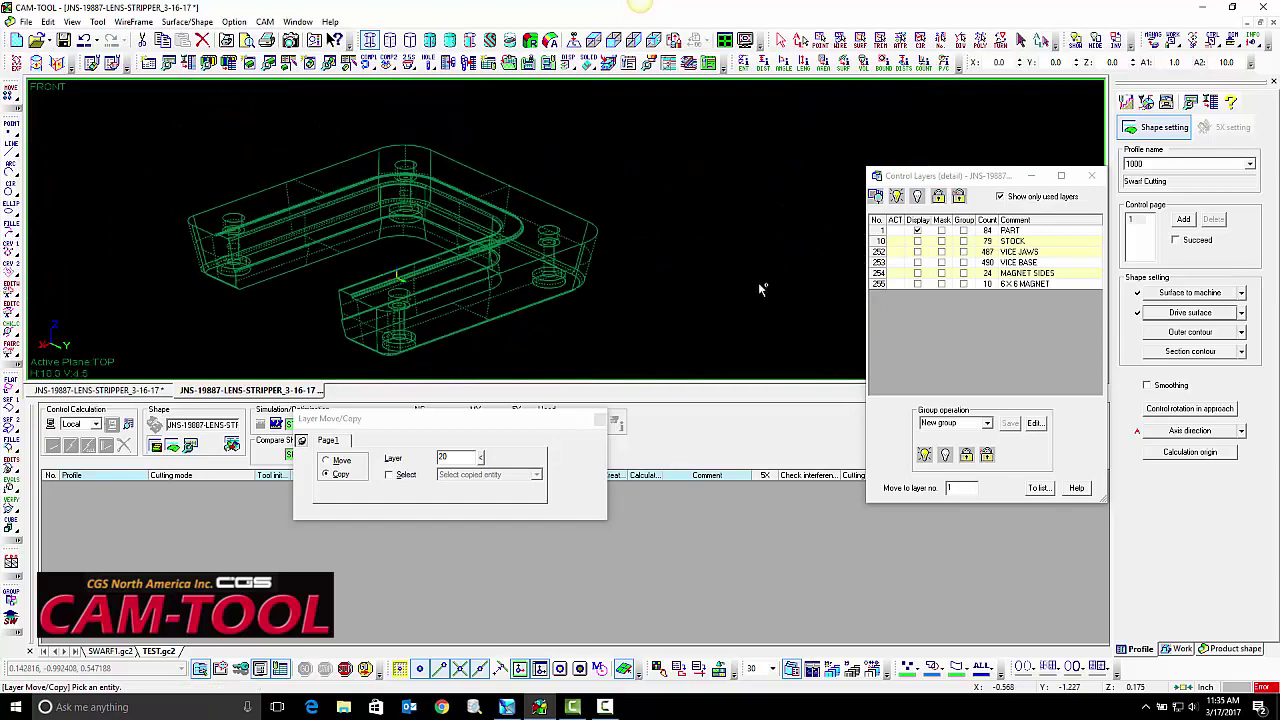
{"action": "left_click", "coordinate": [875, 197]}
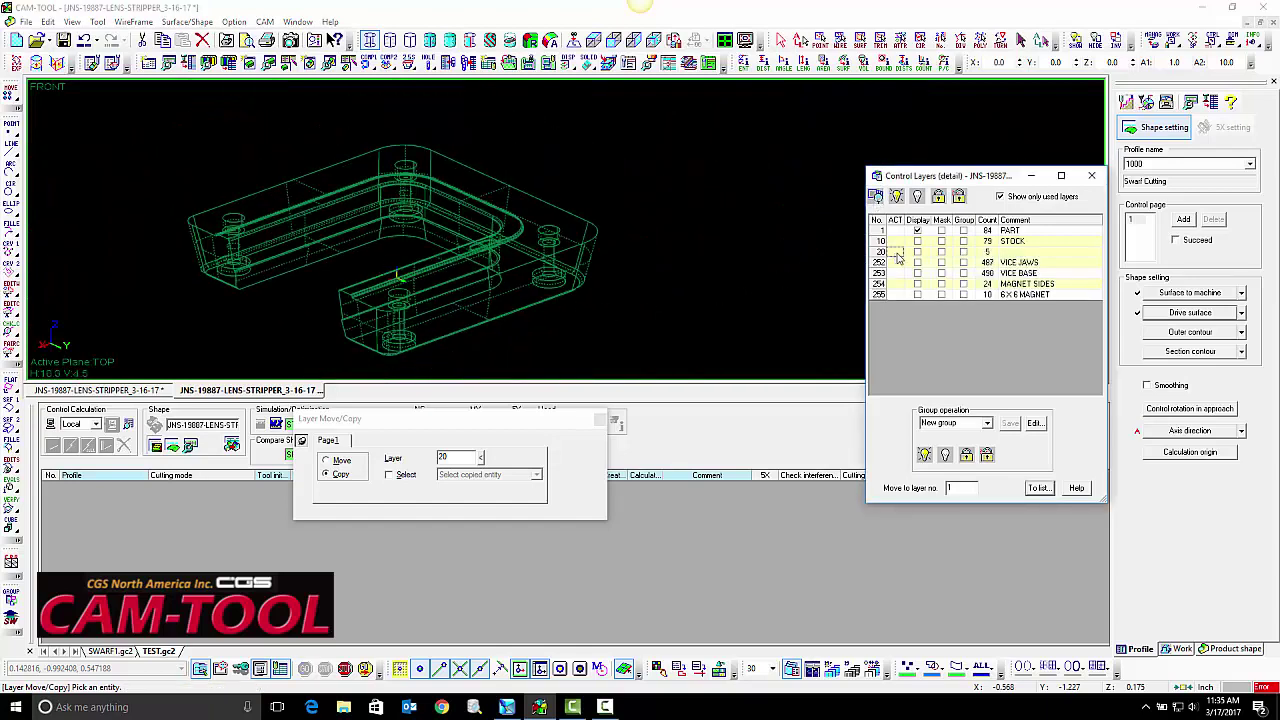
{"action": "left_click", "coordinate": [895, 252]}
{"action": "left_click", "coordinate": [917, 231]}
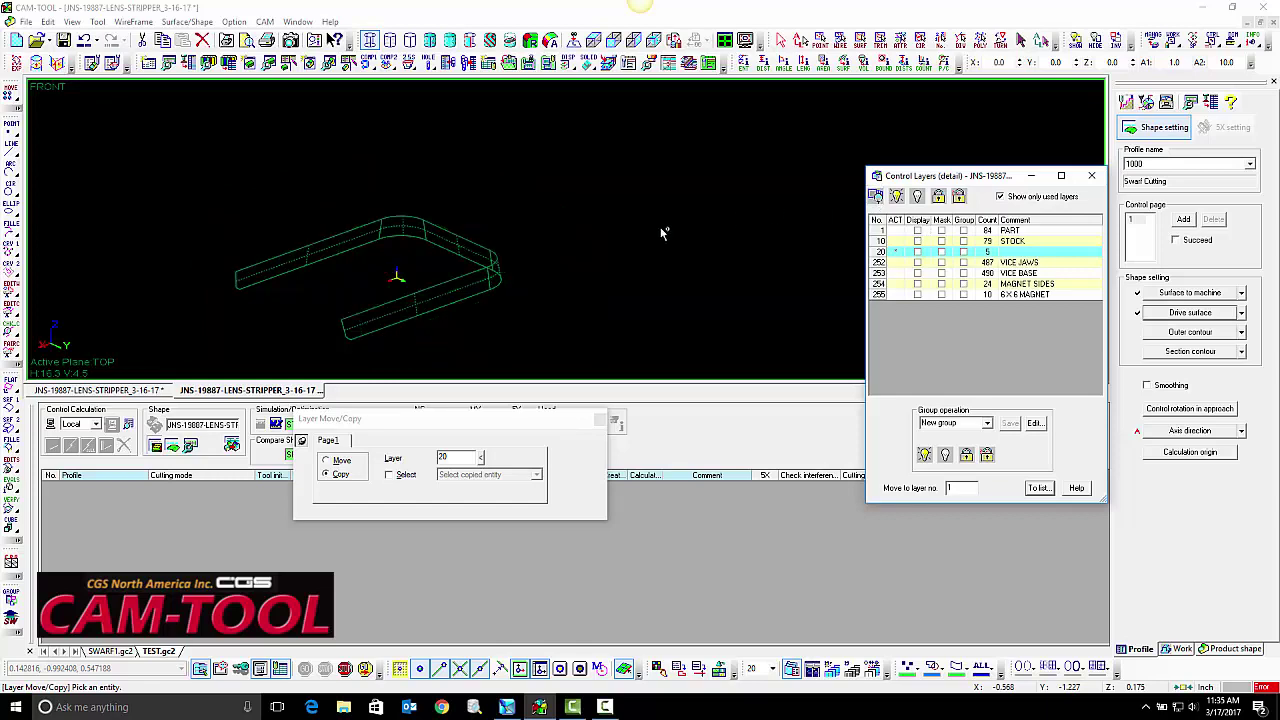
- Create a Cylinder Surface 3.25 inches long from the corner-side edge of the far straight wall along its top edge
{"action": "middle_click_drag", "start_coordinate": [391, 259], "coordinate": [872, 261]}
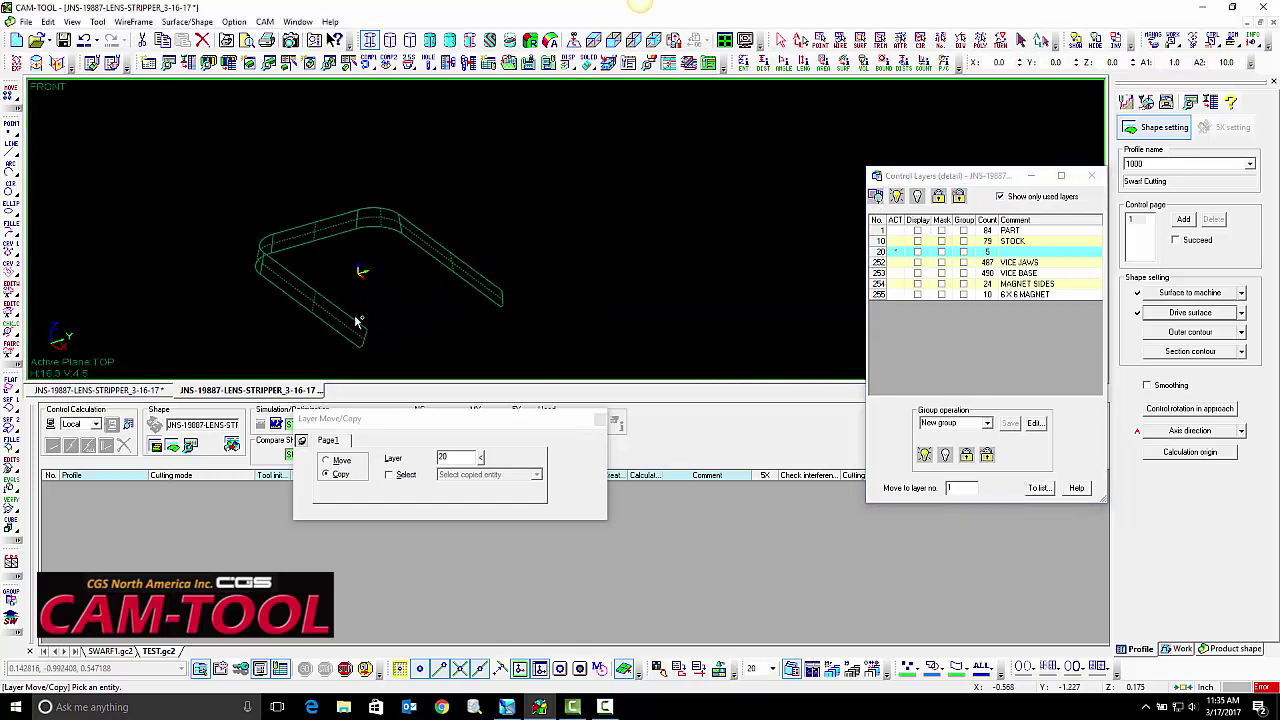
{"action": "scroll", "coordinate": [419, 301], "scroll_direction": "up", "scroll_amount": 4}
{"action": "middle_click_drag", "start_coordinate": [529, 263], "coordinate": [657, 260]}
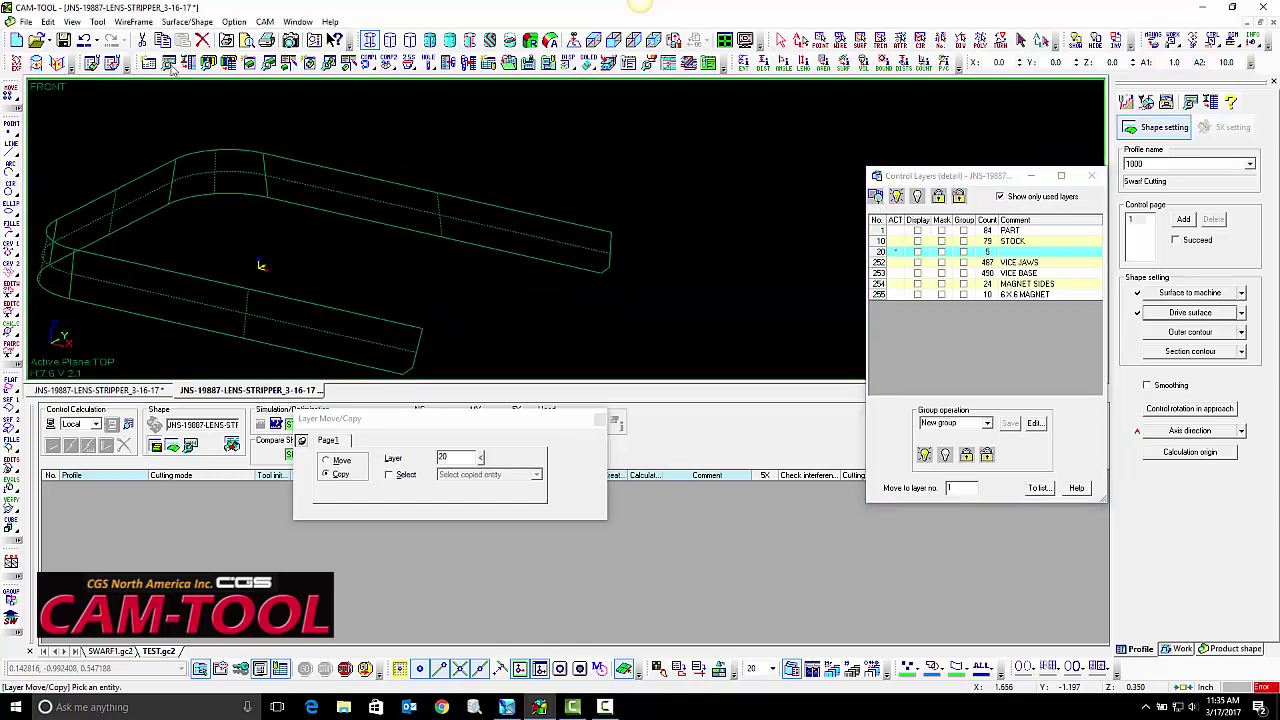
{"action": "left_click", "coordinate": [188, 21]}
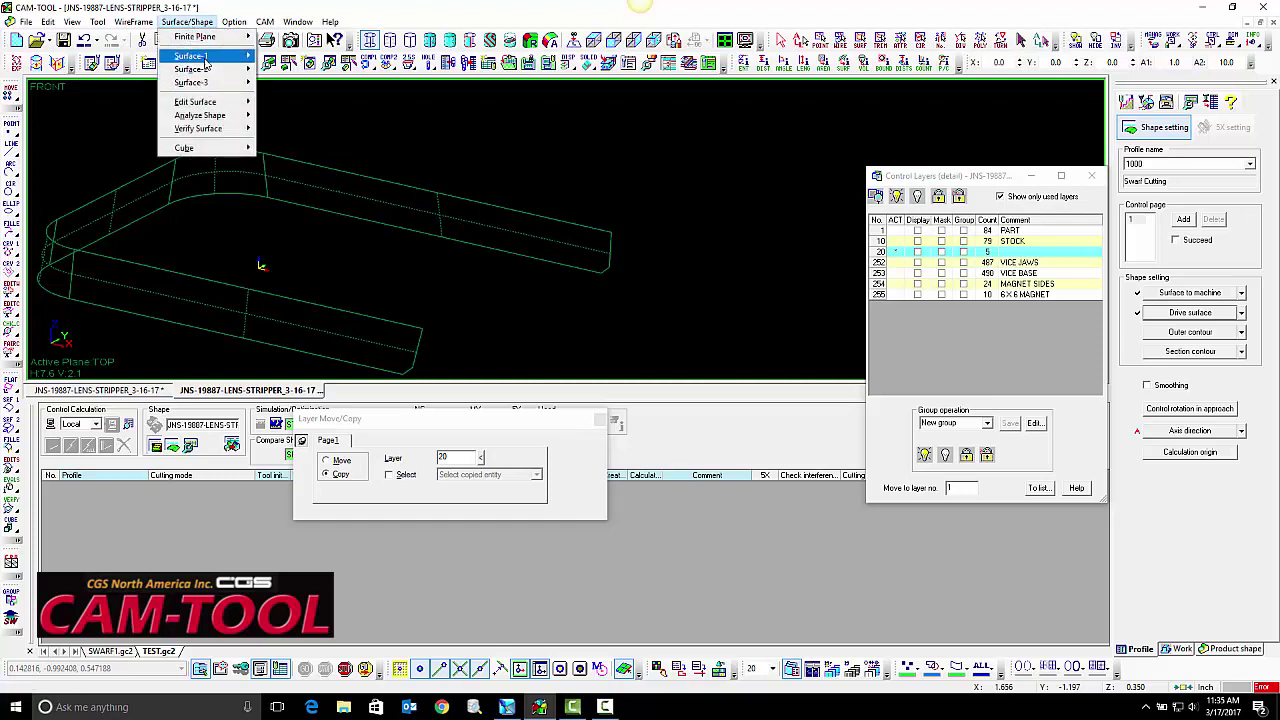
{"action": "mouse_move", "coordinate": [207, 57]}
{"action": "left_click", "coordinate": [280, 57]}
{"action": "left_click", "coordinate": [264, 165]}
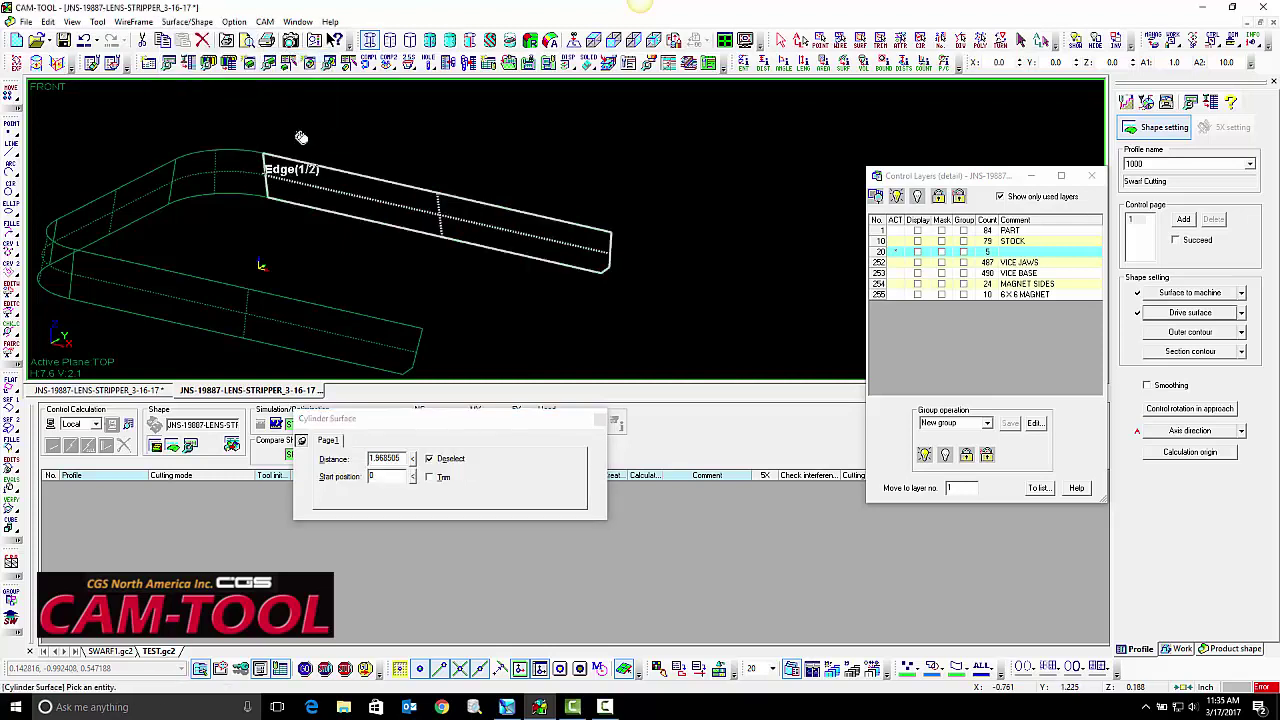
{"action": "left_click", "coordinate": [264, 155]}
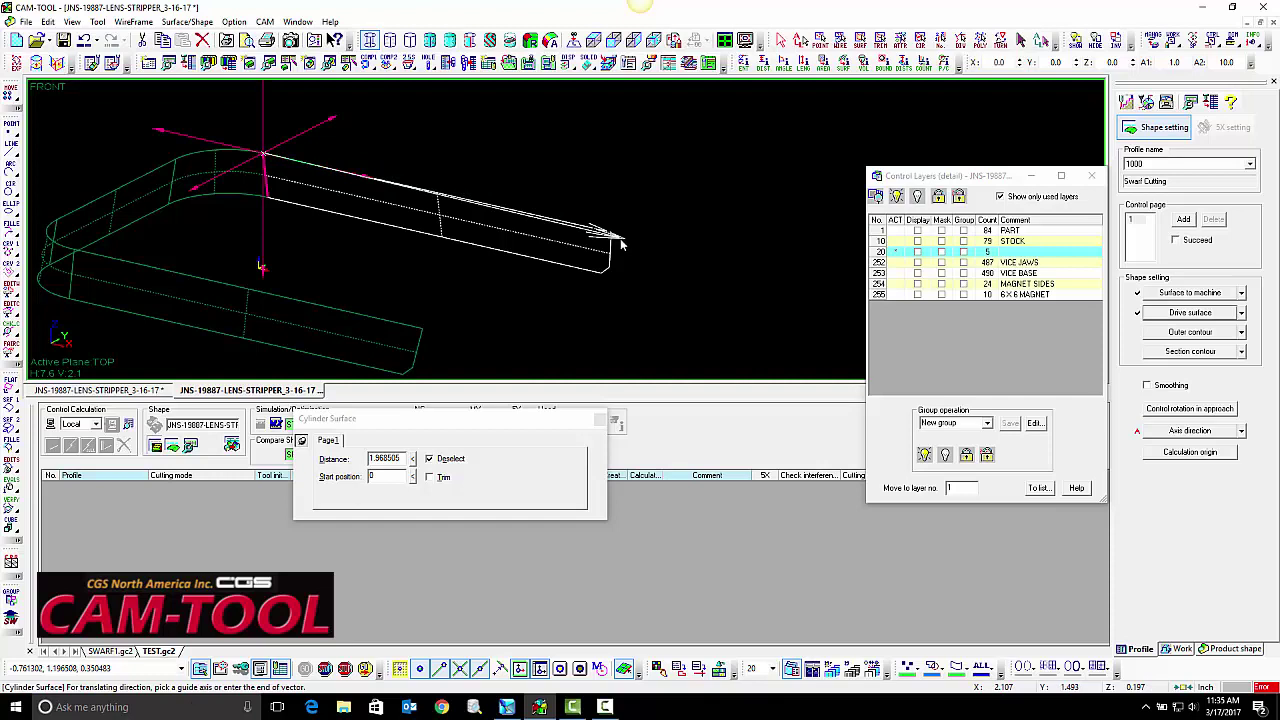
{"action": "left_click", "coordinate": [614, 236]}
{"action": "double_click", "coordinate": [405, 458]}
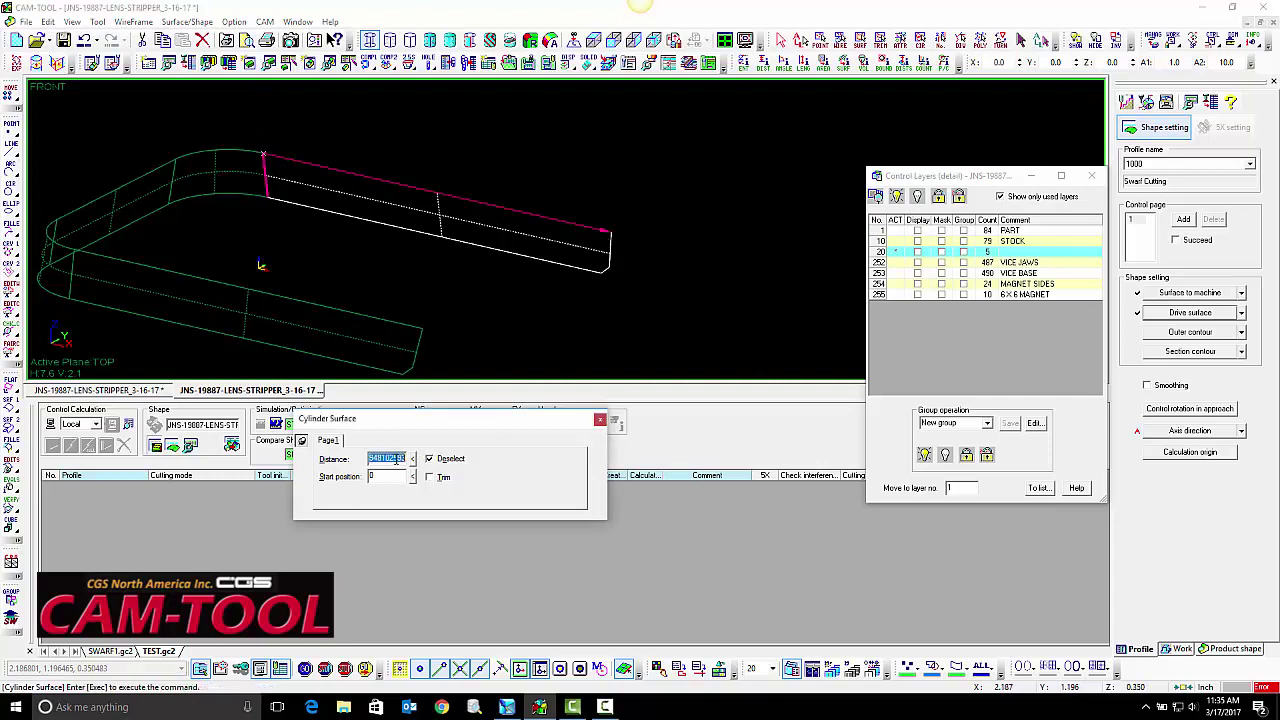
{"action": "type", "text": "3.25"}
{"action": "right_click", "coordinate": [674, 223]}
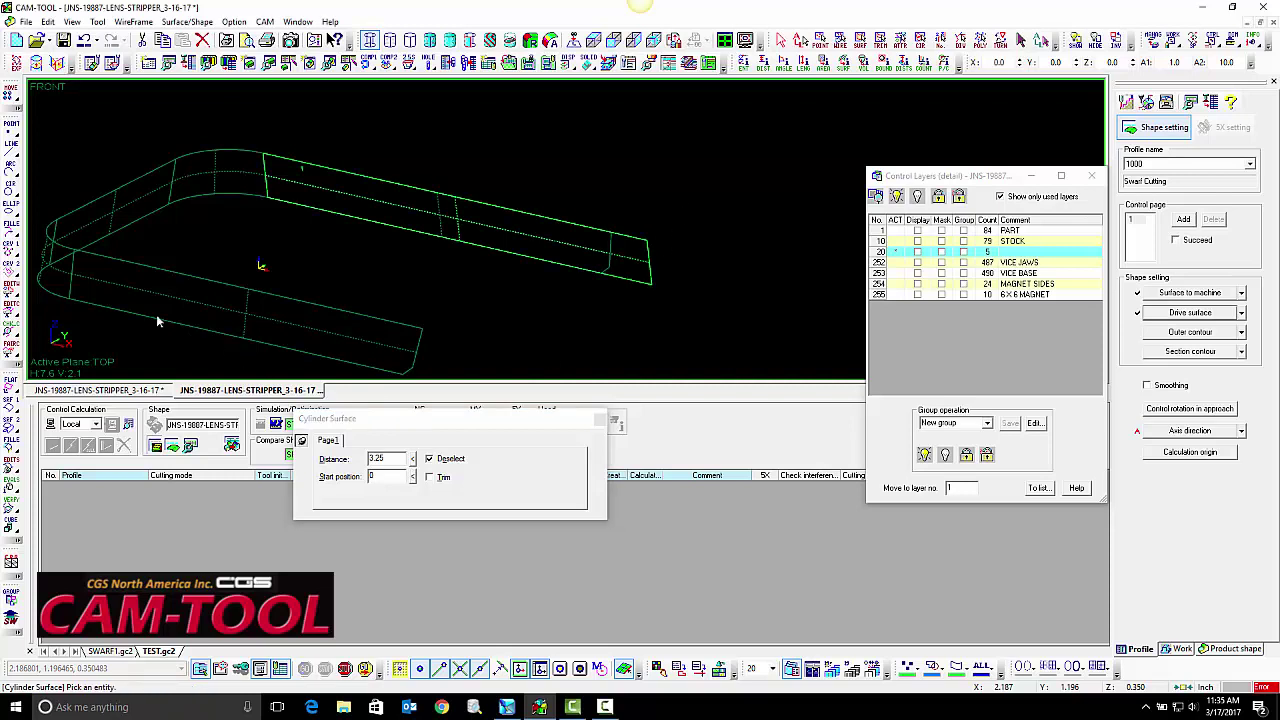
- Create a Cylinder Surface 3.25 inches long from the corner-side edge of the near straight wall along its top edge
{"action": "left_click", "coordinate": [72, 265]}
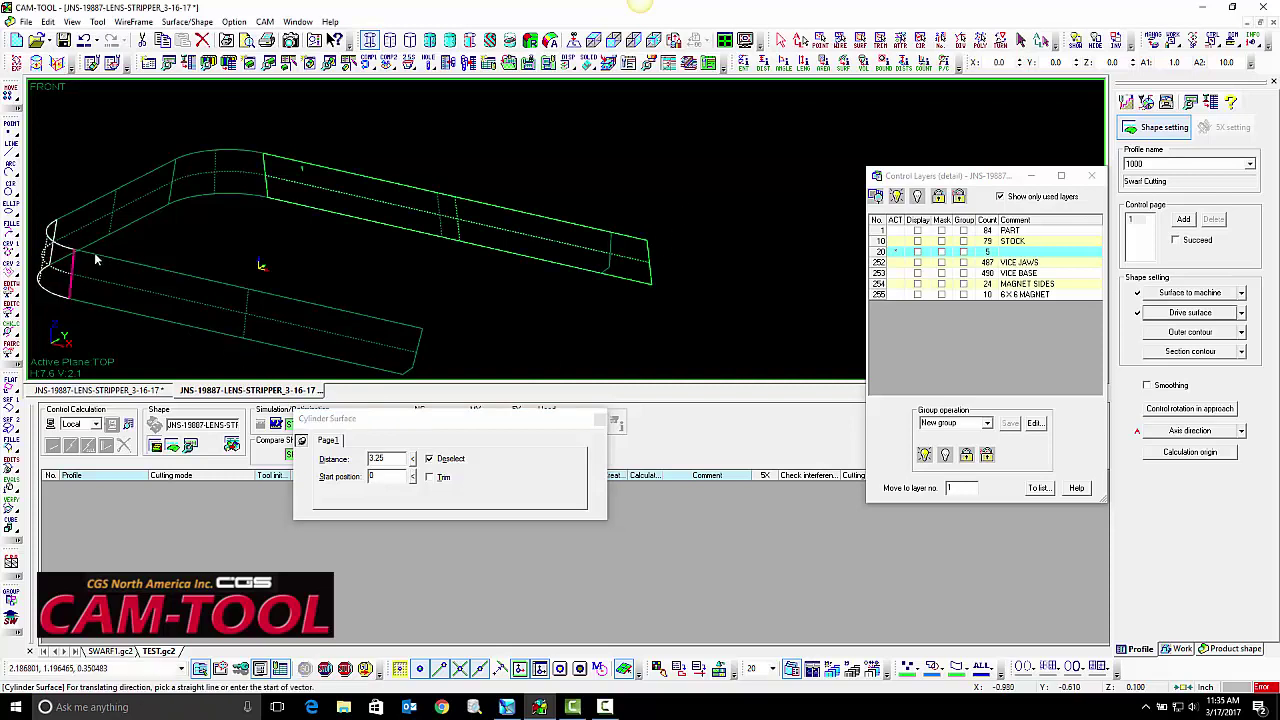
{"action": "left_click", "coordinate": [418, 328]}
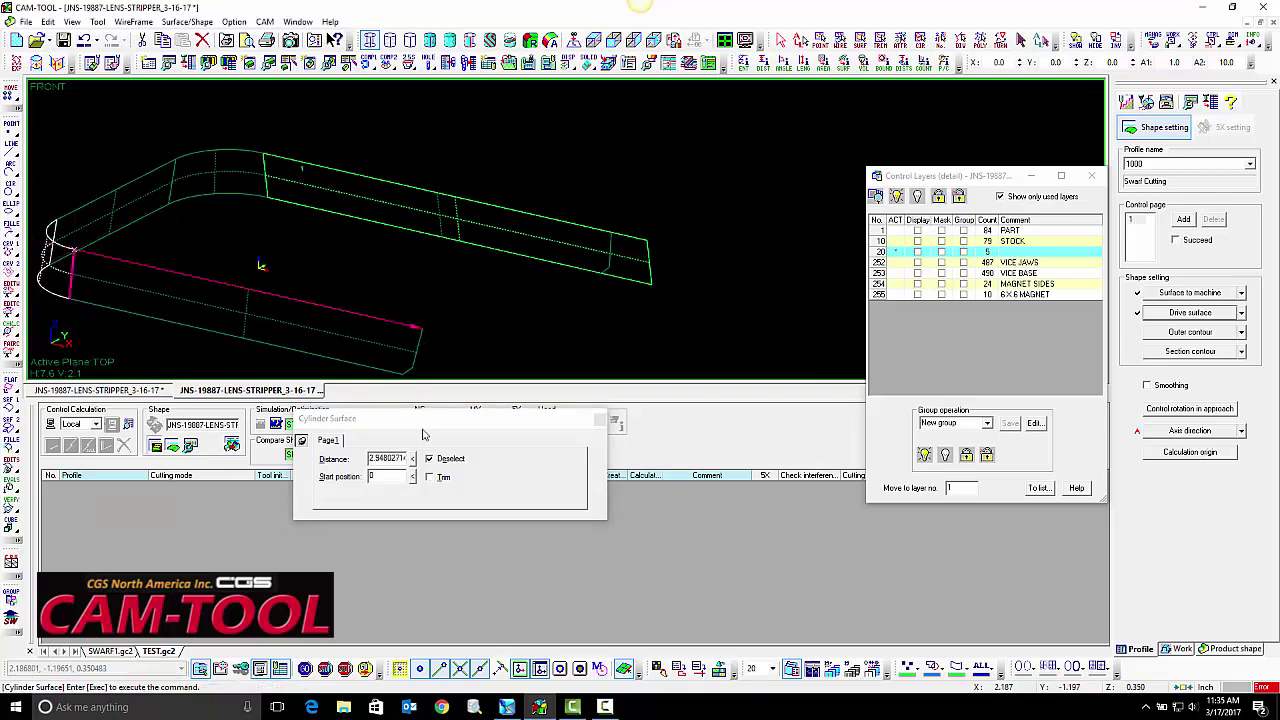
{"action": "double_click", "coordinate": [397, 459]}
{"action": "type", "text": "3.25"}
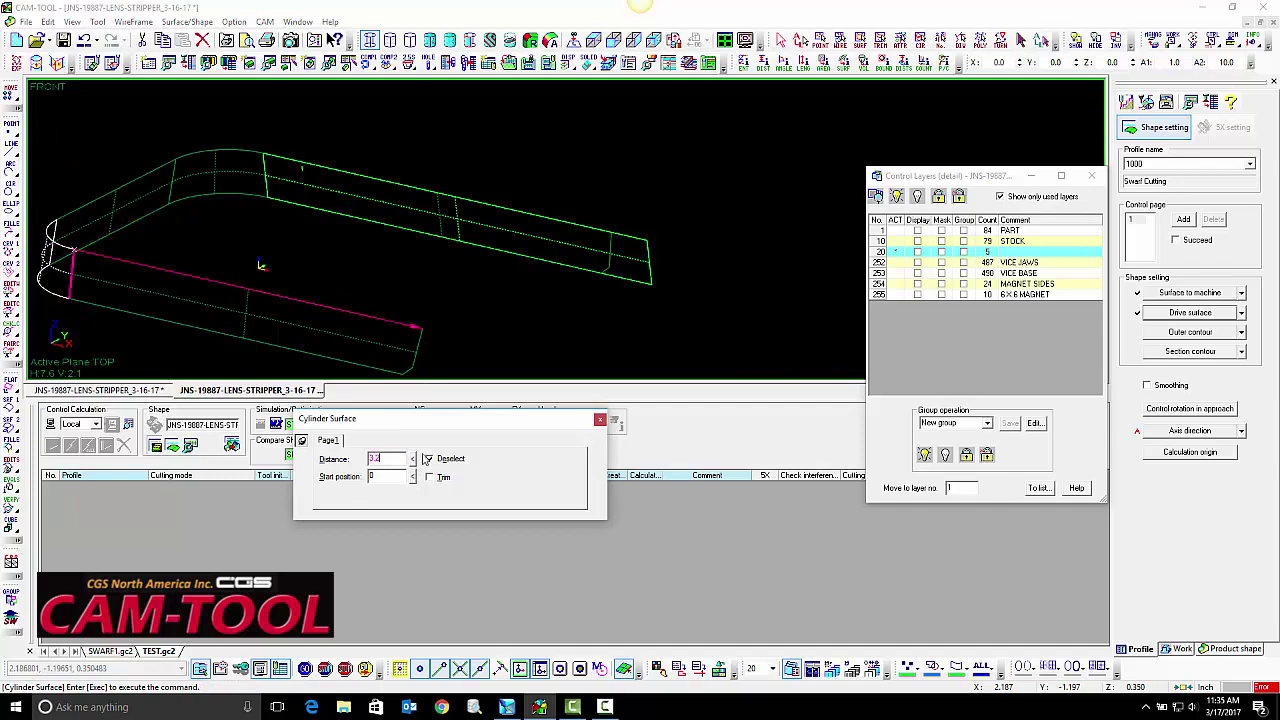
{"action": "key", "text": "Return"}
{"action": "right_click", "coordinate": [593, 230]}
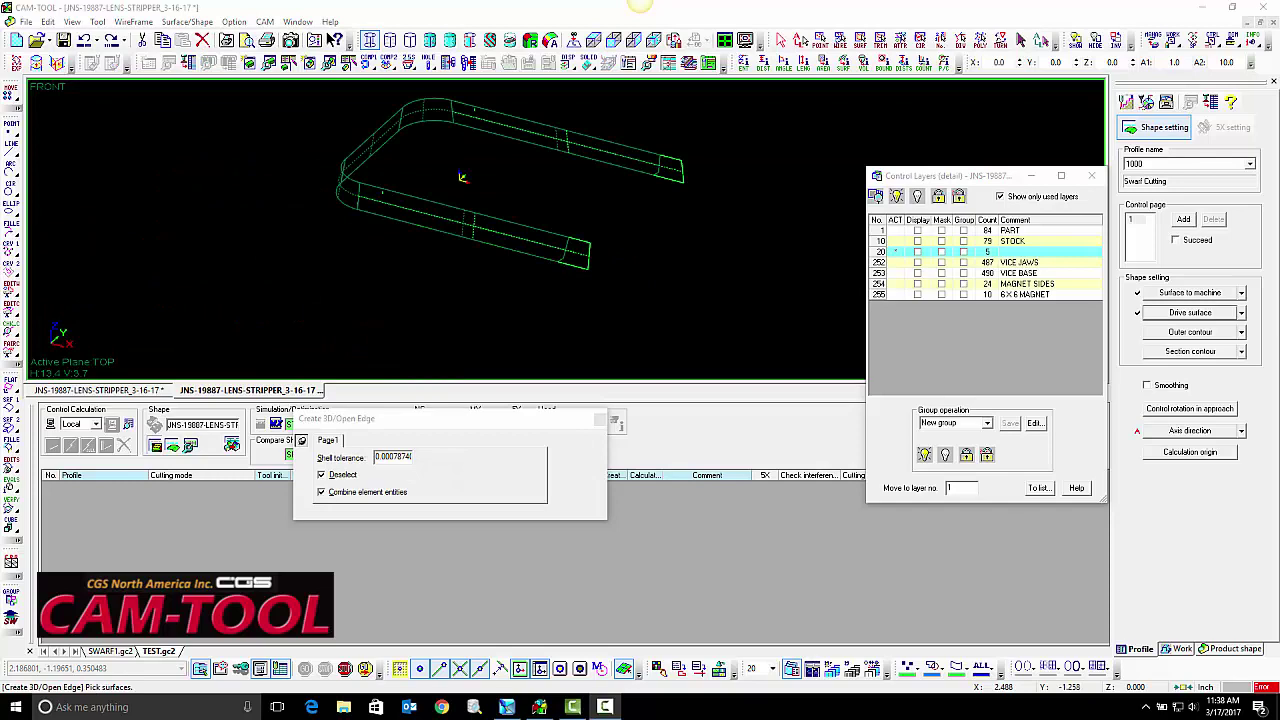
- Create 3D curves with the Open Edge command from all the connected wall, corner and extended surfaces, without adding dividing positions
{"action": "left_click", "coordinate": [264, 22]}
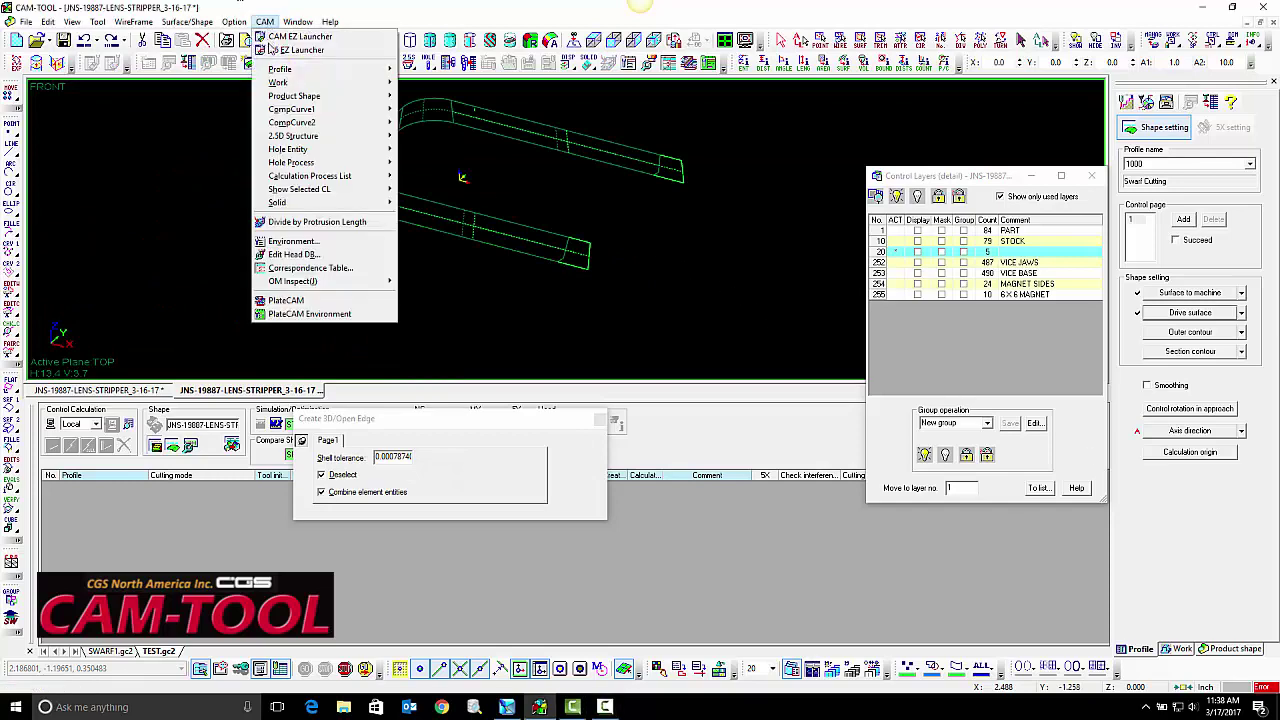
{"action": "mouse_move", "coordinate": [314, 116]}
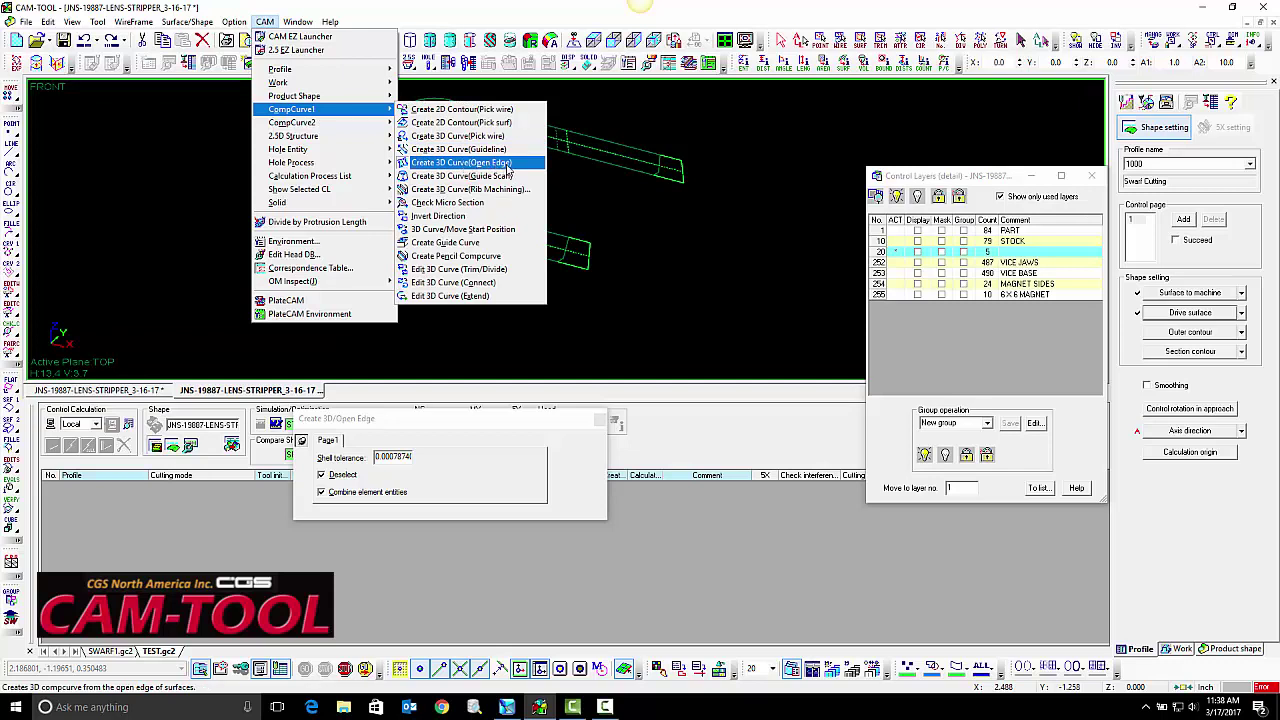
{"action": "left_click", "coordinate": [509, 164]}
{"action": "left_click", "coordinate": [687, 178]}
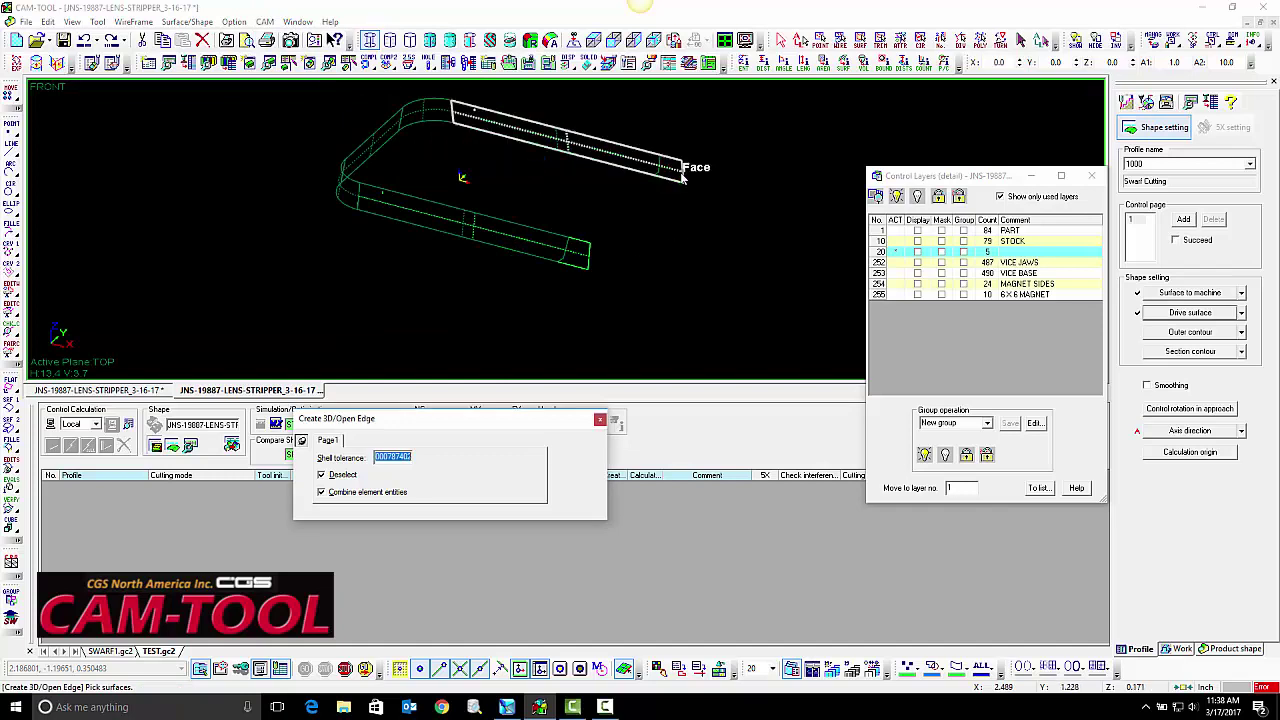
{"action": "left_click", "coordinate": [349, 183]}
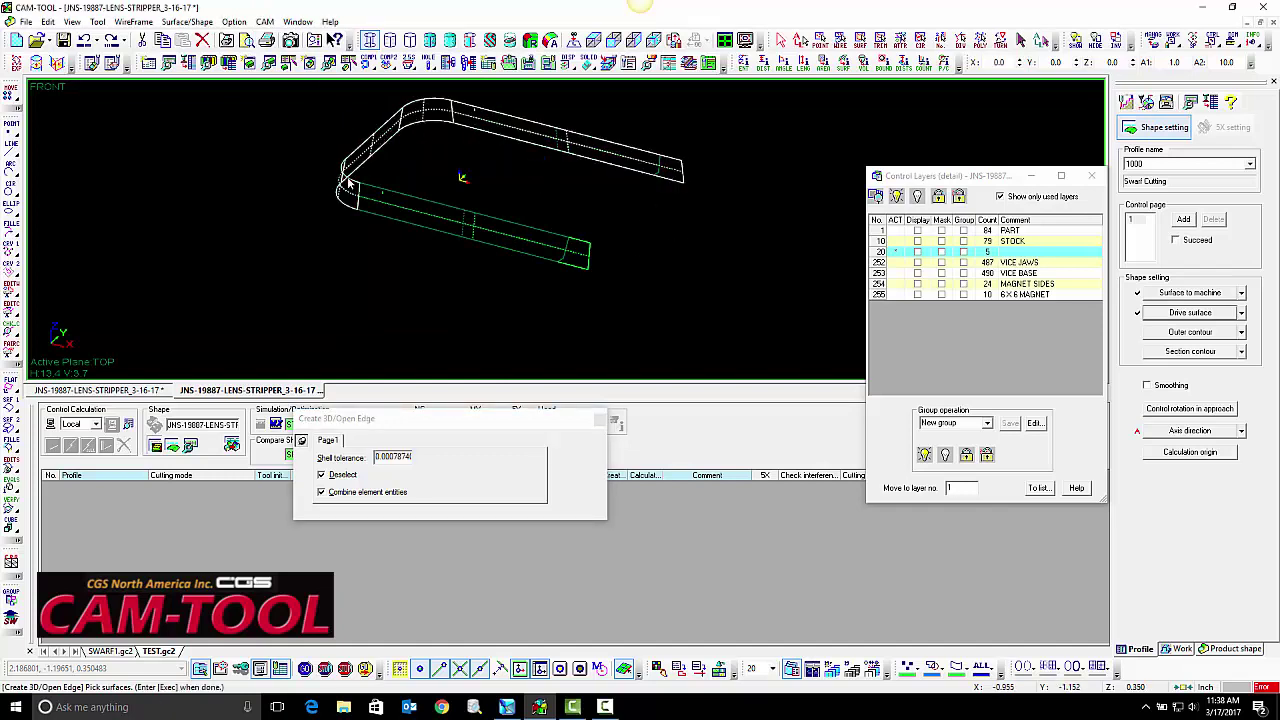
{"action": "left_click", "coordinate": [590, 262]}
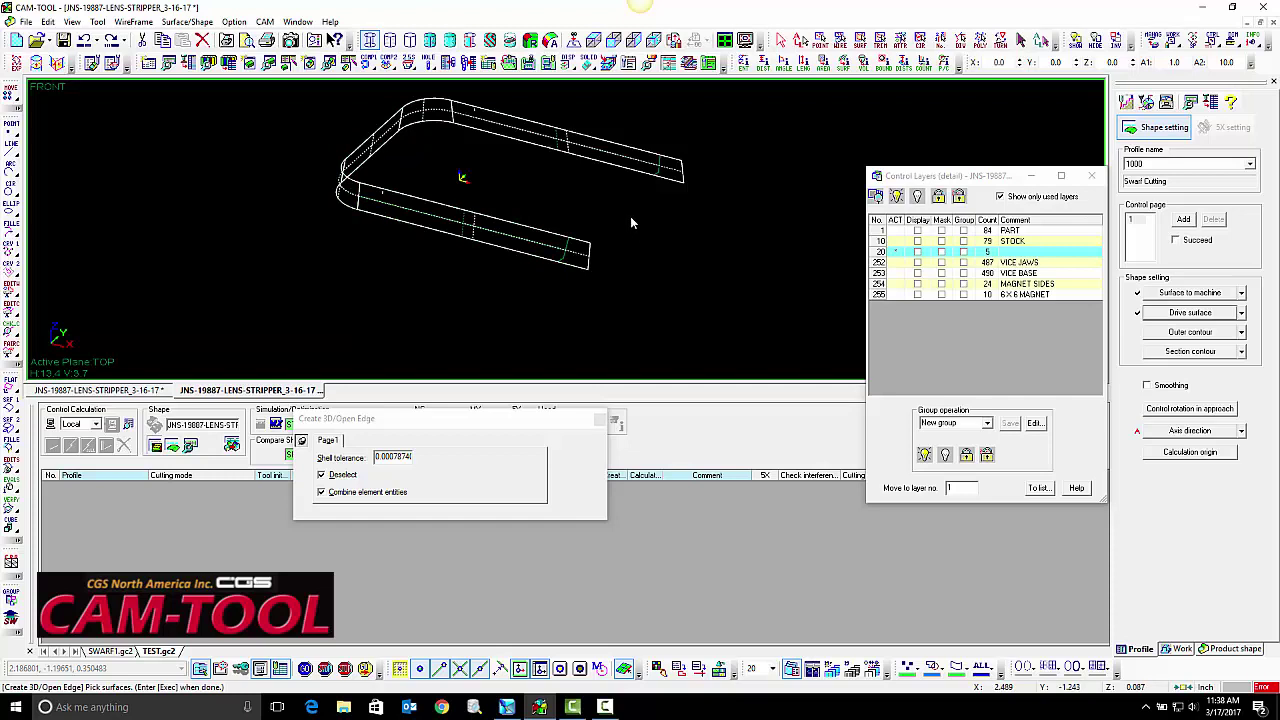
{"action": "key", "text": "Return"}
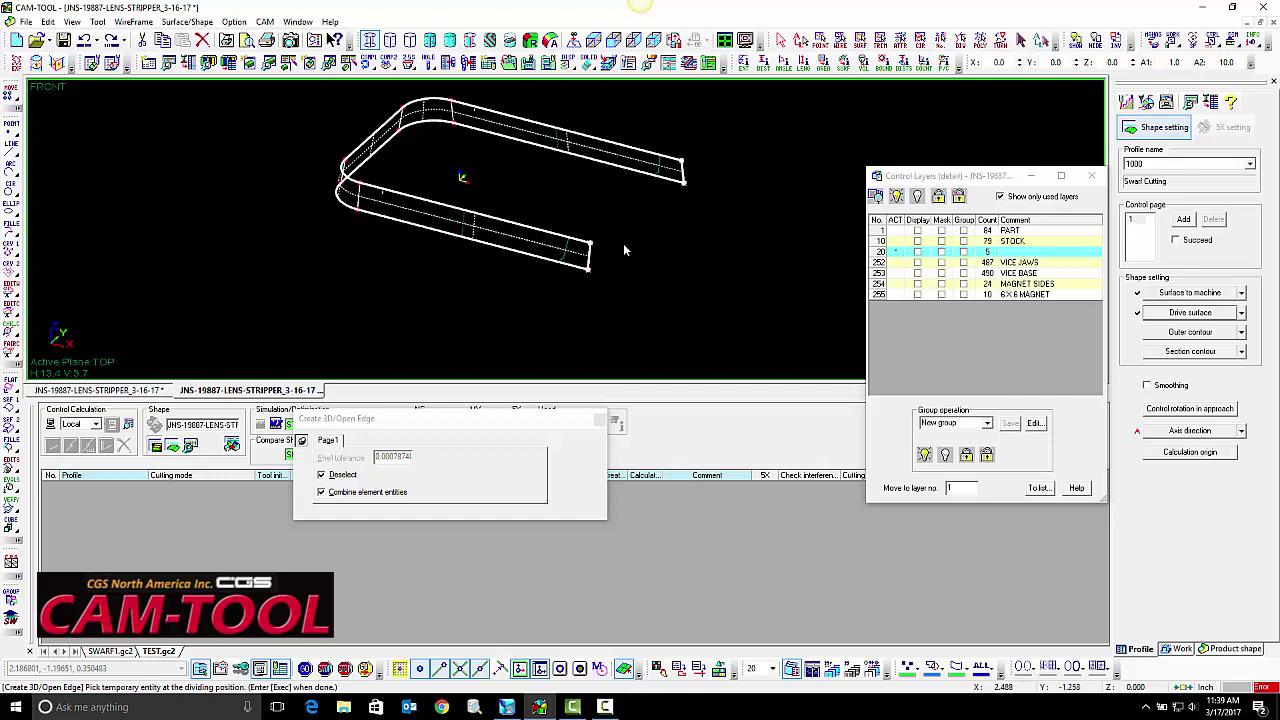
{"action": "key", "text": "Return"}
- Invert the direction of the 3D curve running along the lower edge of the wall surfaces
{"action": "scroll", "coordinate": [633, 224], "scroll_direction": "up", "scroll_amount": 2}
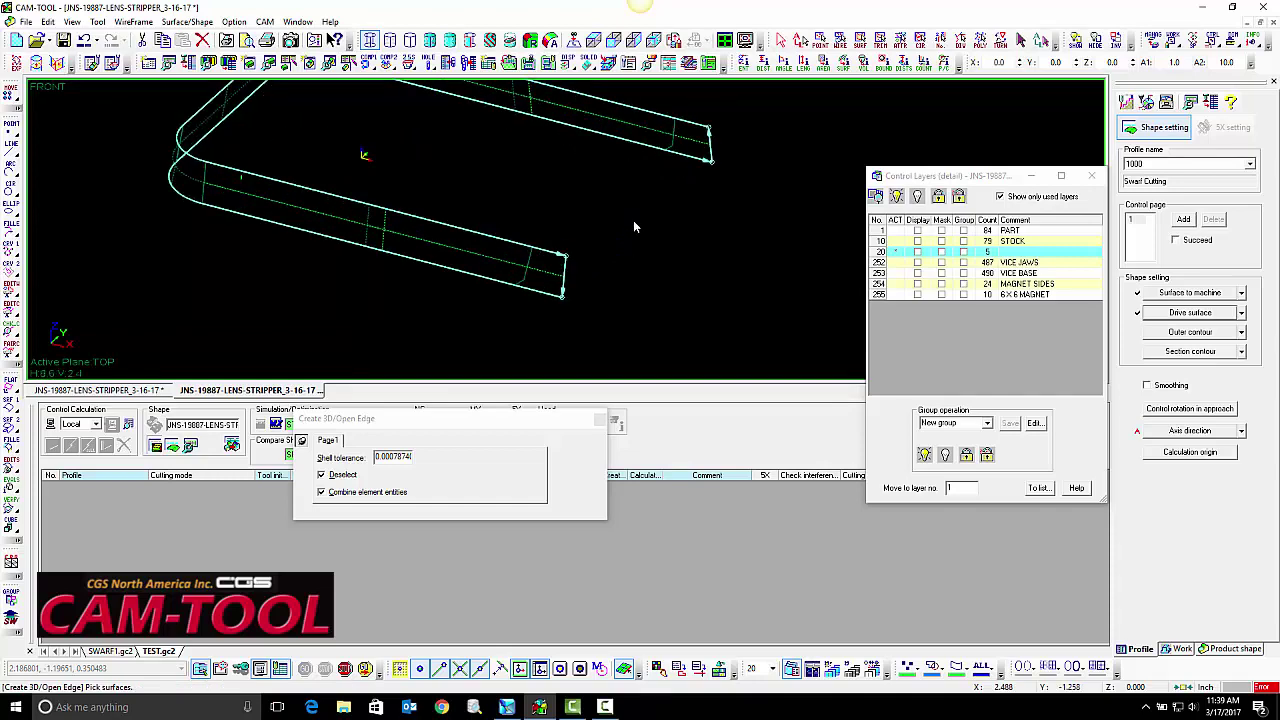
{"action": "scroll", "coordinate": [633, 224], "scroll_direction": "down", "scroll_amount": 1}
{"action": "scroll", "coordinate": [224, 303], "scroll_direction": "up", "scroll_amount": 1}
{"action": "middle_click_drag", "start_coordinate": [658, 221], "coordinate": [706, 205]}
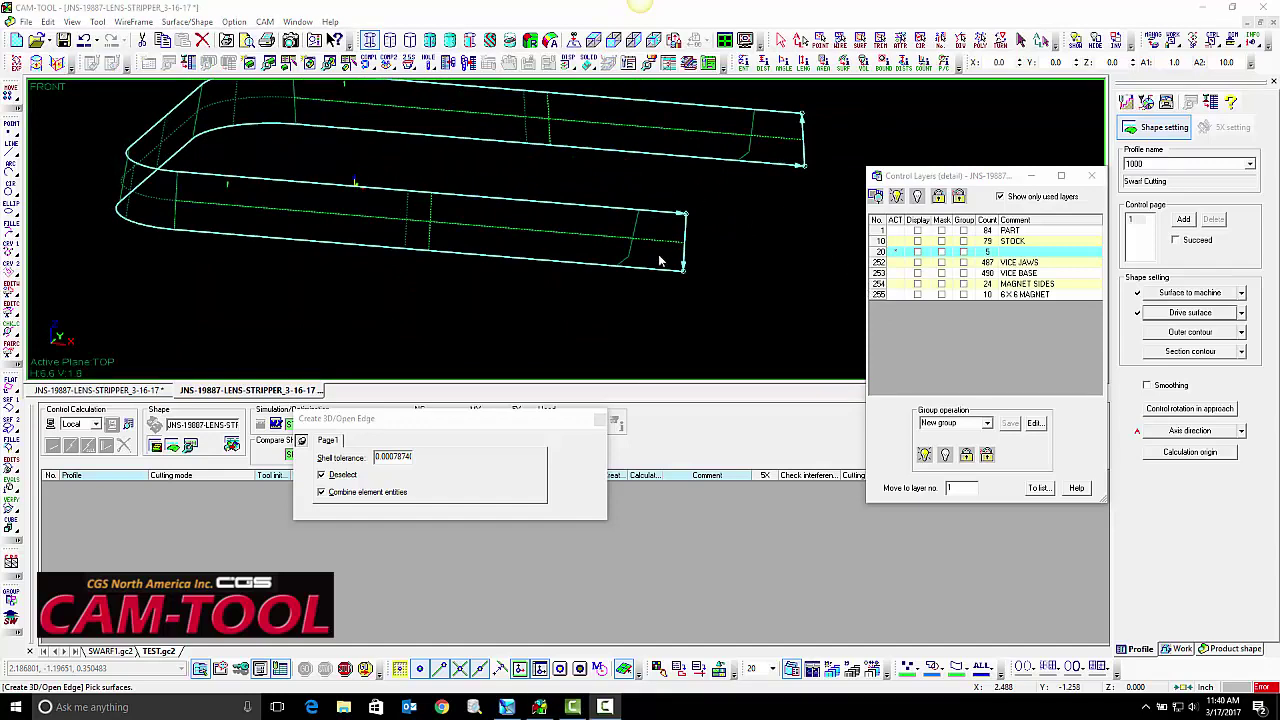
{"action": "middle_click_drag", "start_coordinate": [583, 231], "coordinate": [549, 281]}
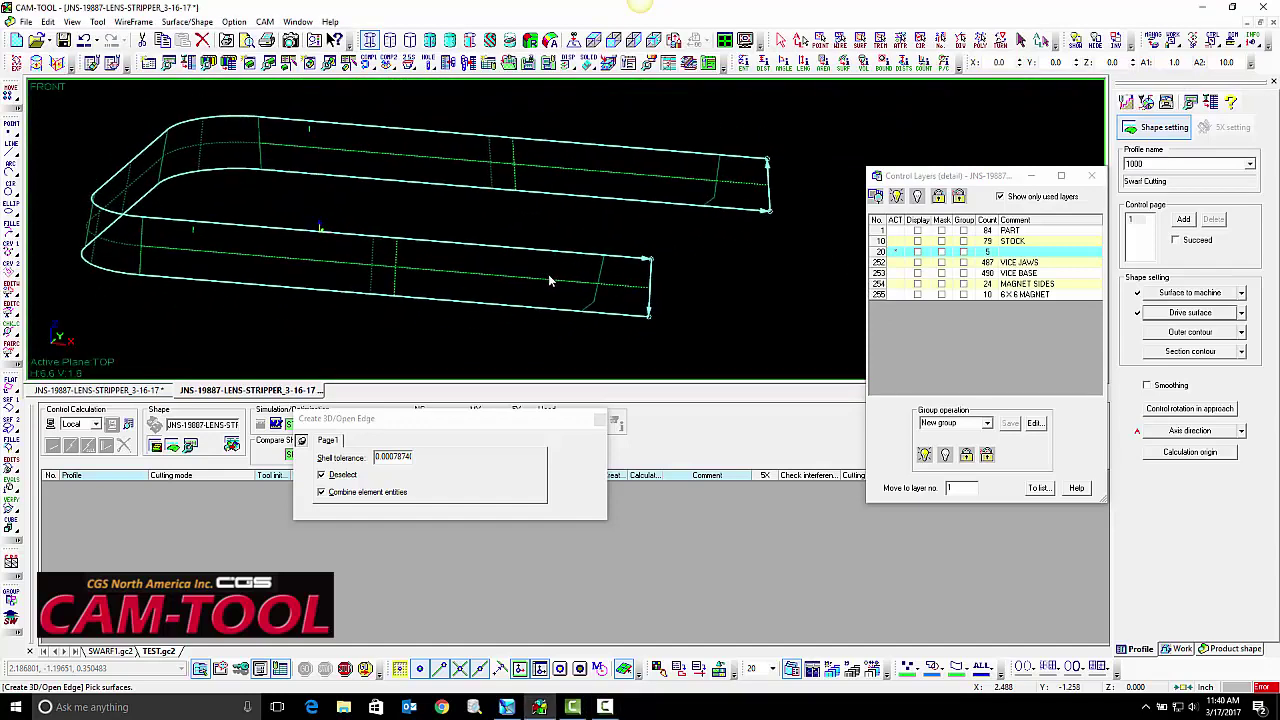
{"action": "left_click", "coordinate": [265, 21]}
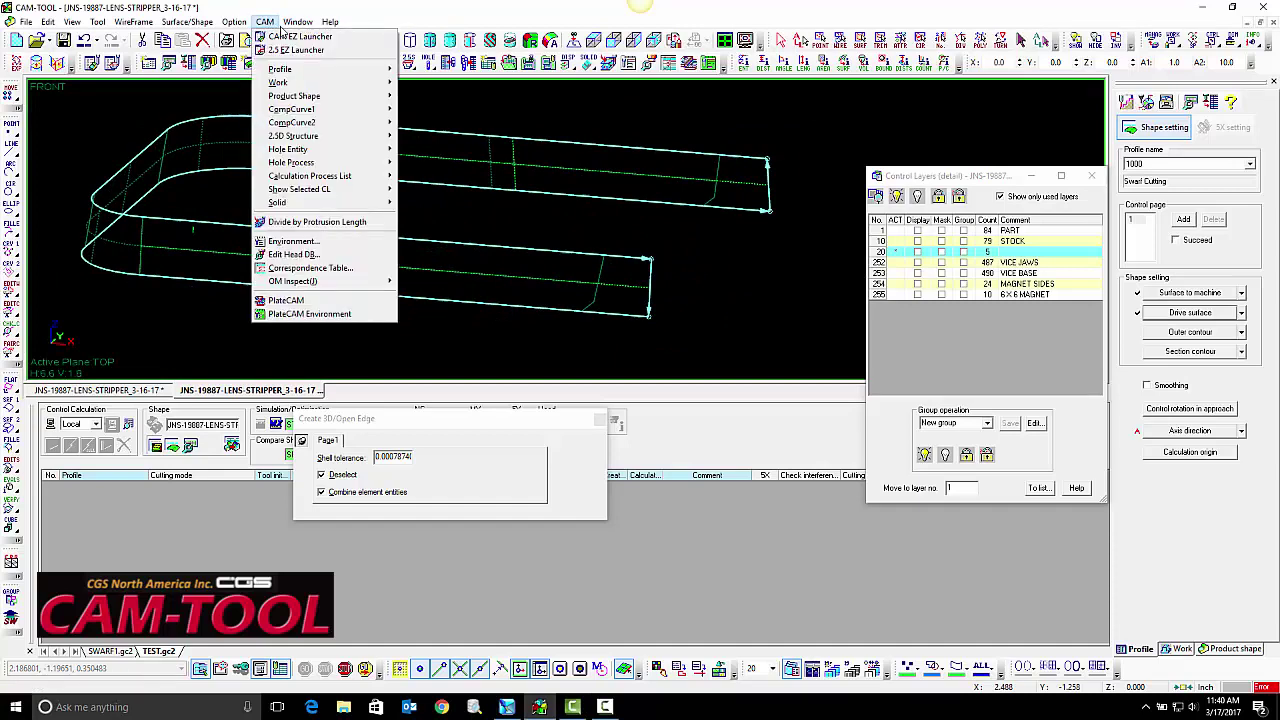
{"action": "mouse_move", "coordinate": [297, 21]}
{"action": "mouse_move", "coordinate": [302, 112]}
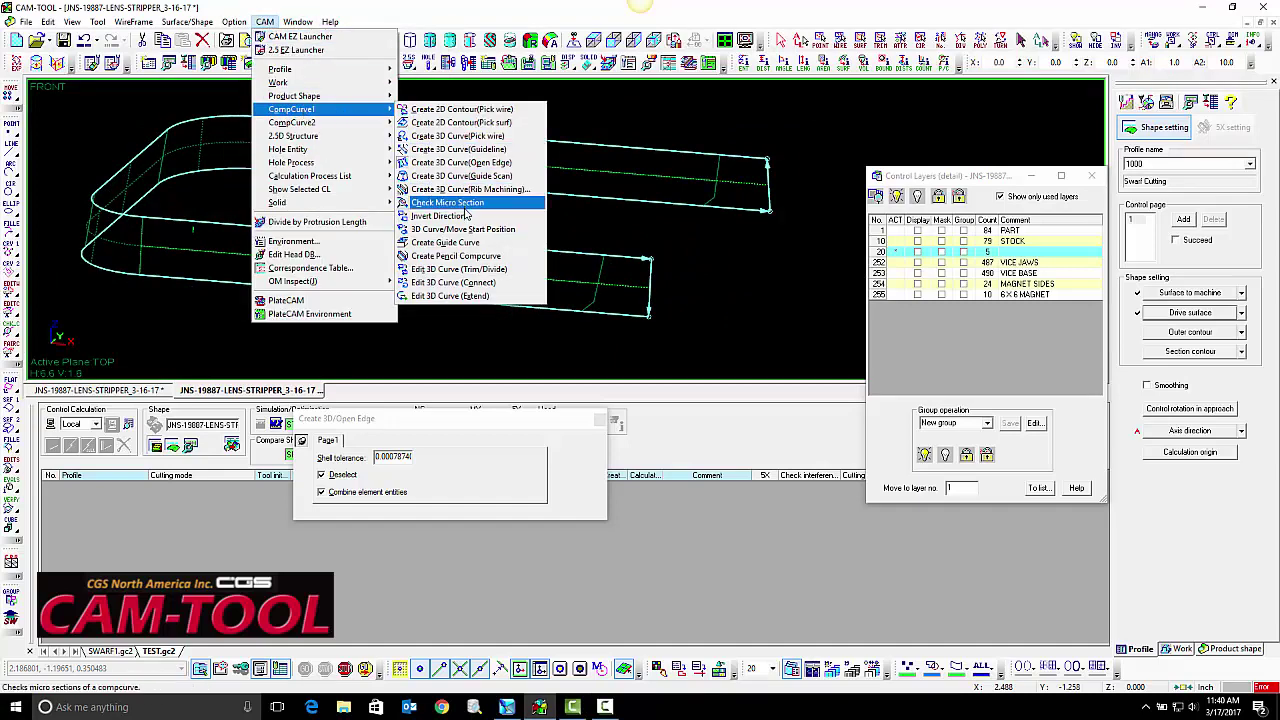
{"action": "left_click", "coordinate": [438, 215]}
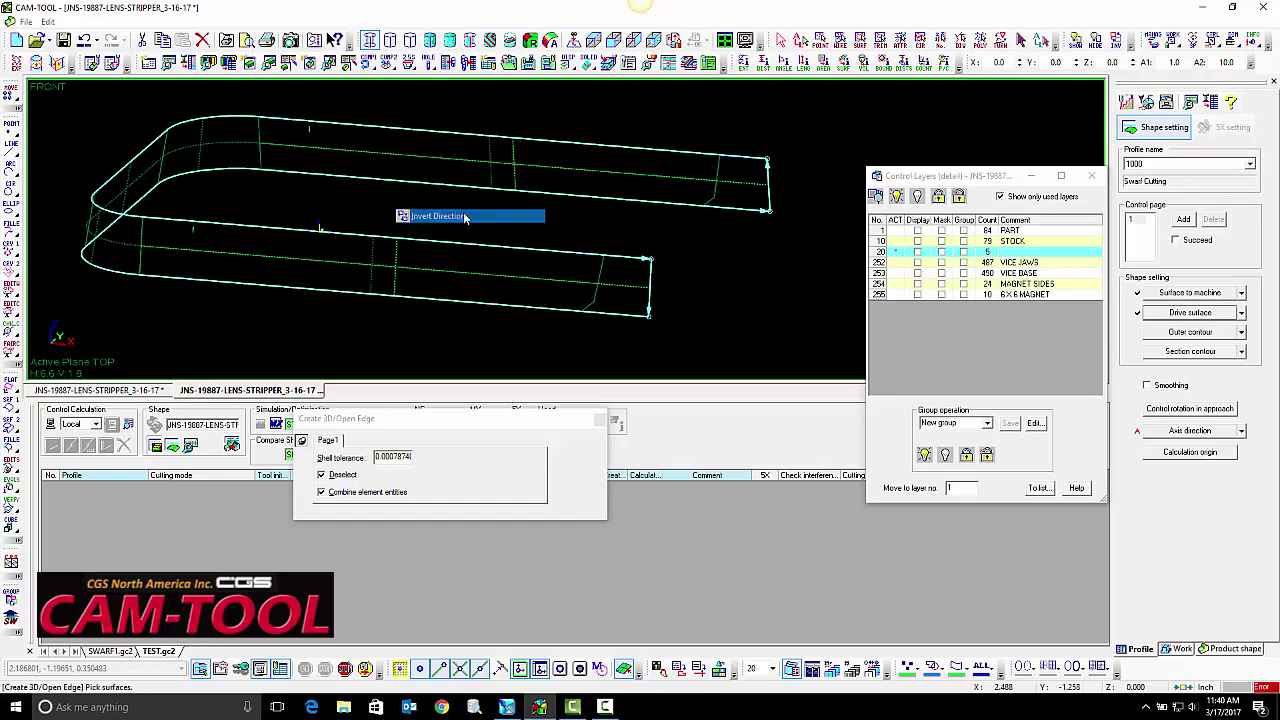
{"action": "left_click", "coordinate": [752, 215]}
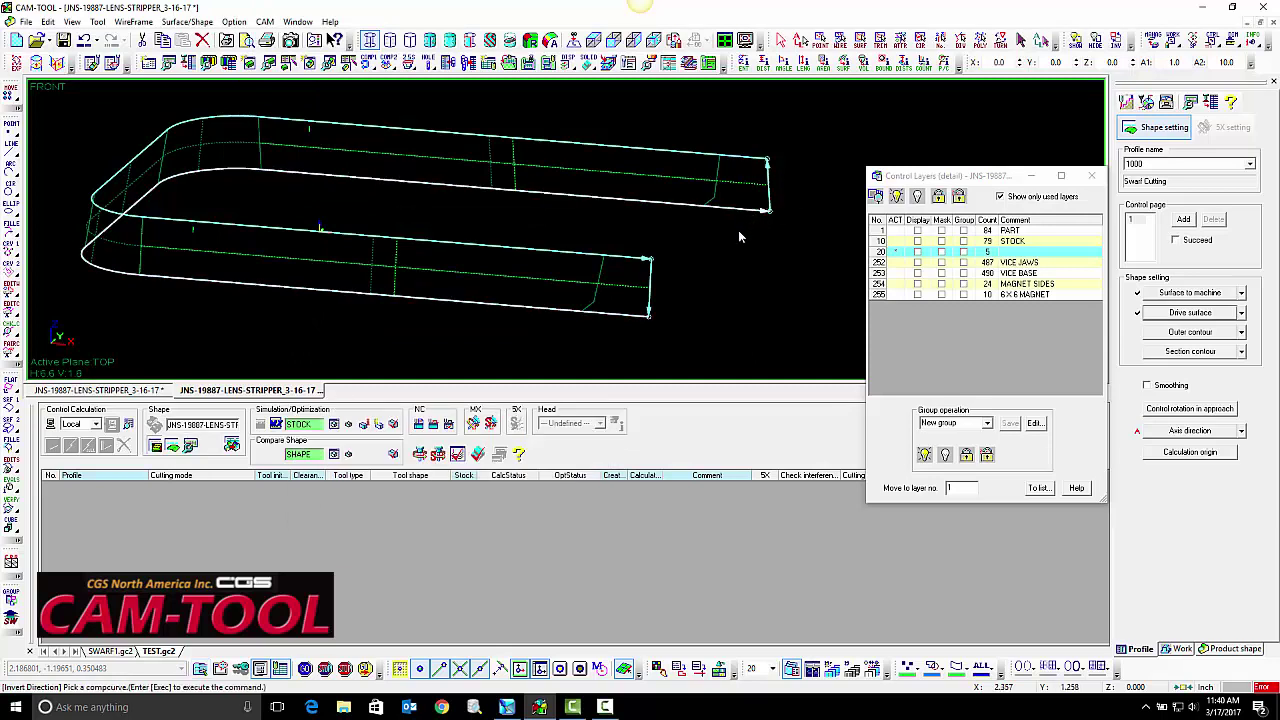
{"action": "key", "text": "Return"}
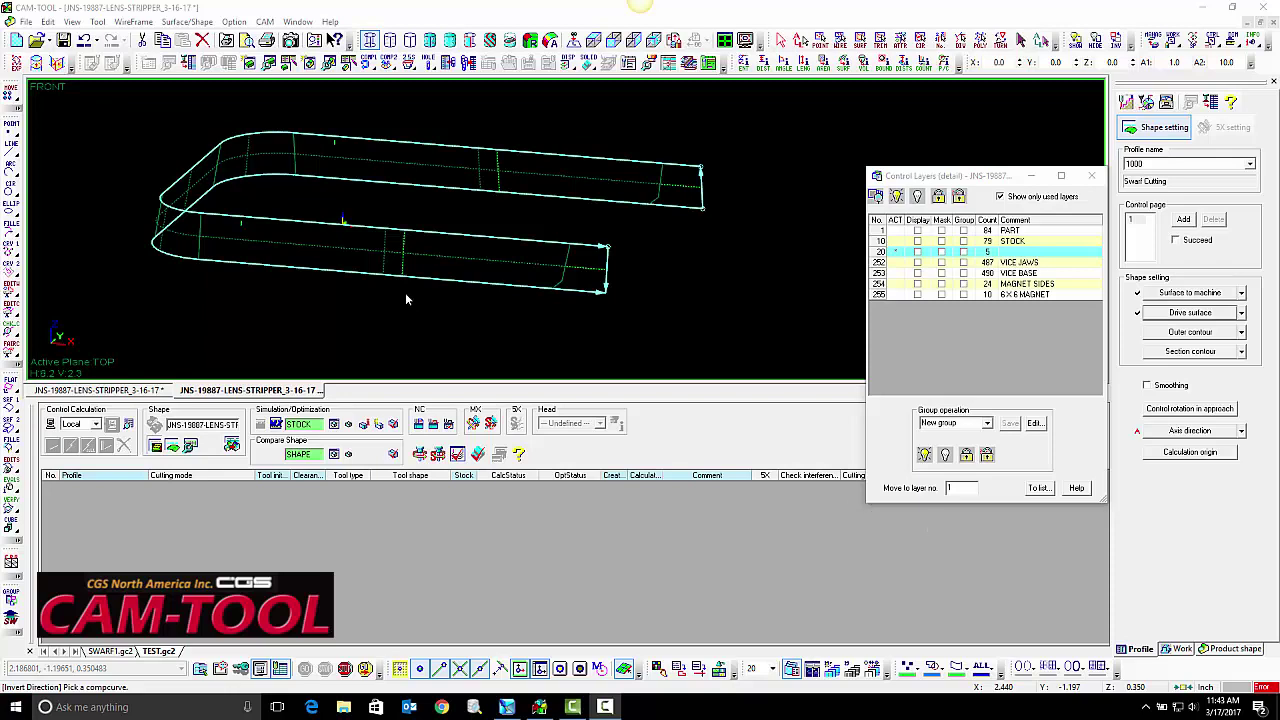
- Start a new 5X Swarf Cutting profile named SWARF, using SWARFCUT as the reference profile
{"action": "left_click", "coordinate": [265, 21]}
{"action": "mouse_move", "coordinate": [320, 69]}
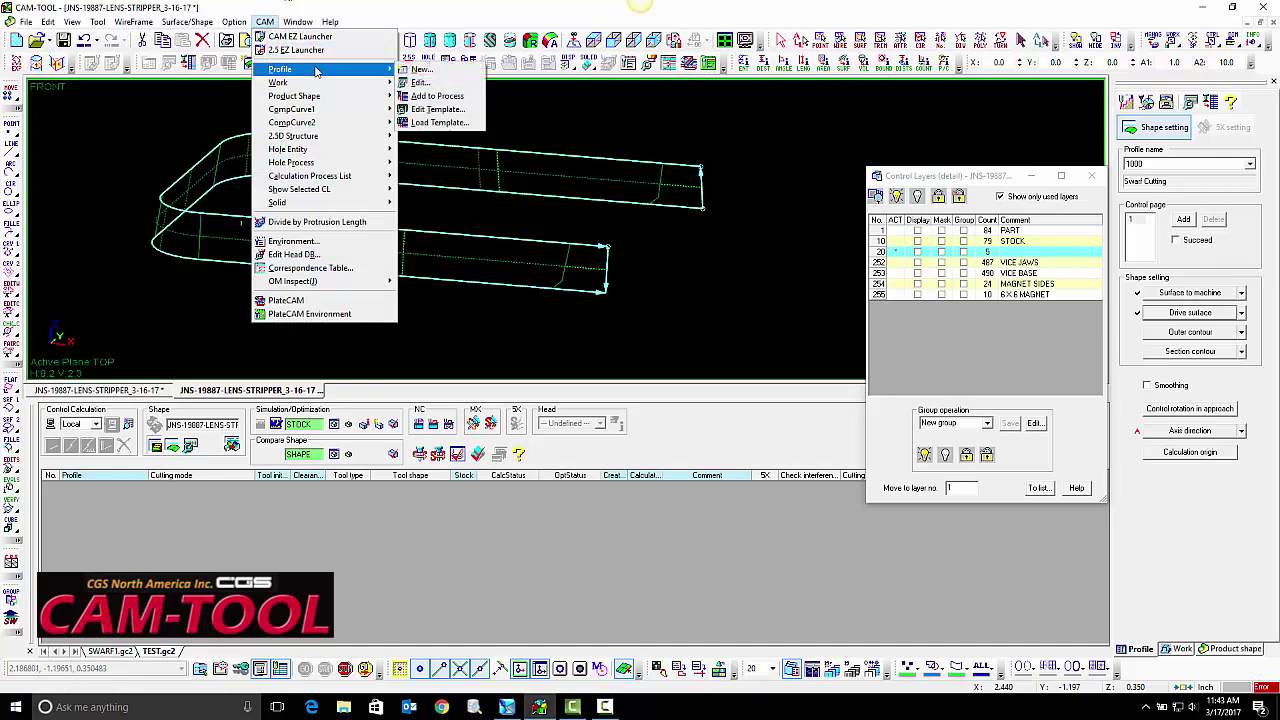
{"action": "left_click", "coordinate": [419, 71]}
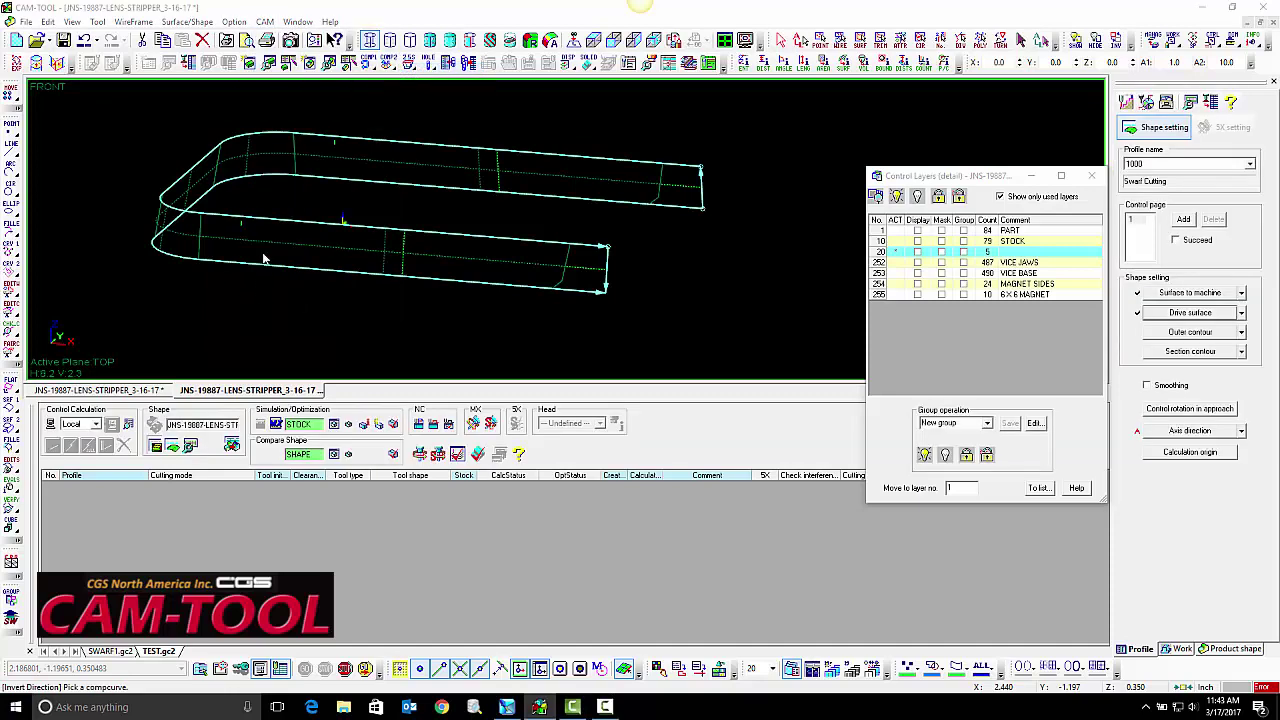
{"action": "left_click", "coordinate": [225, 222]}
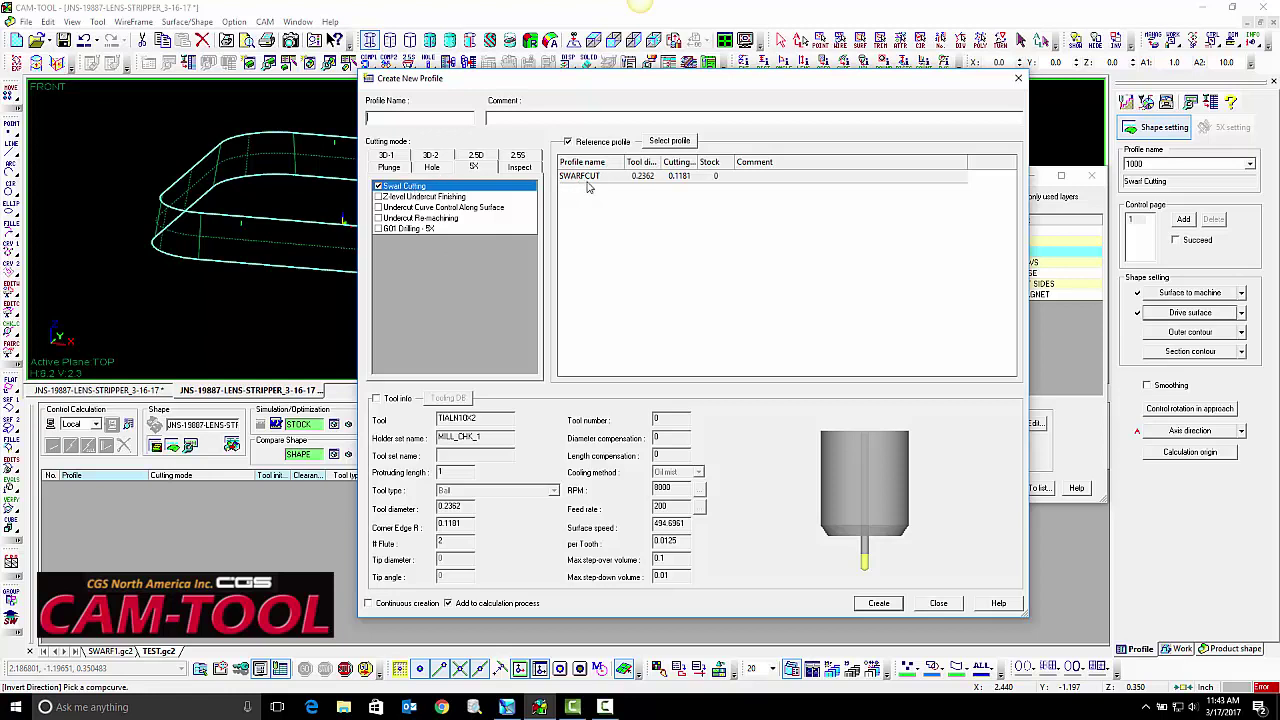
{"action": "left_click", "coordinate": [590, 177]}
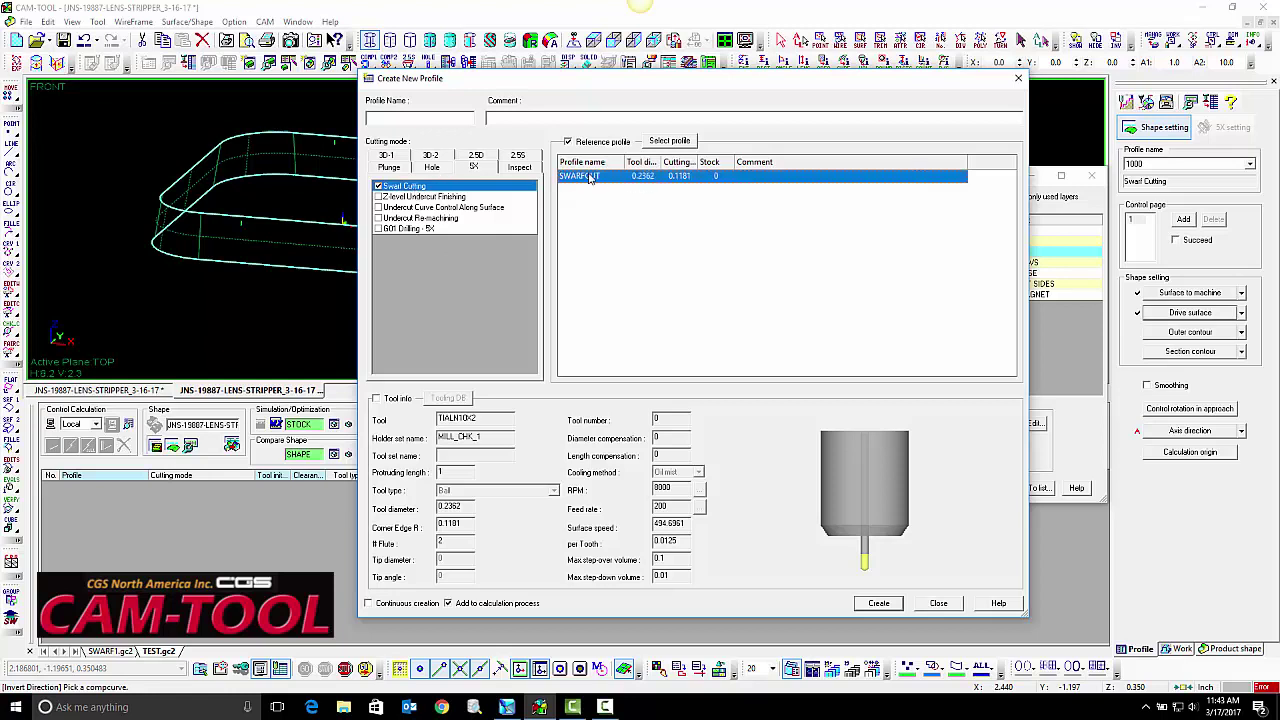
{"action": "left_click", "coordinate": [390, 119]}
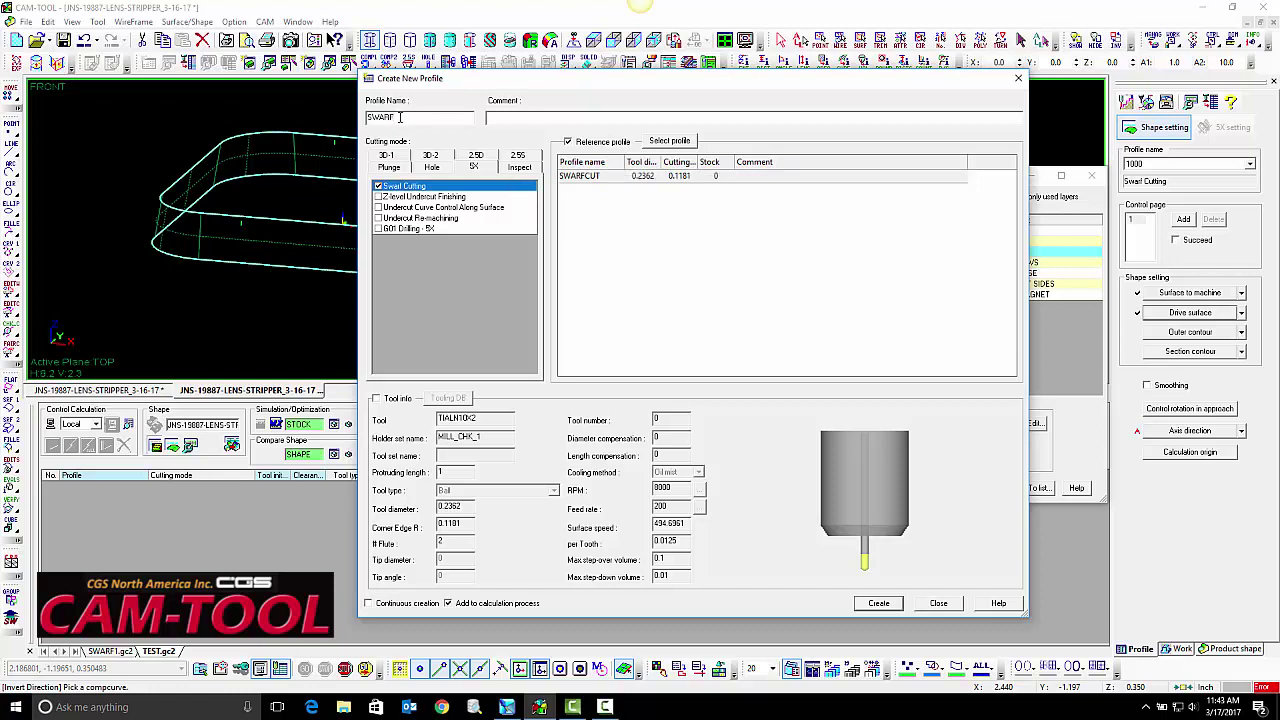
- Enable tool info and choose the TIALN10X2 tool from the Tialn 10mm Bull folder with a ROUGH cutting condition
{"action": "left_click", "coordinate": [400, 399]}
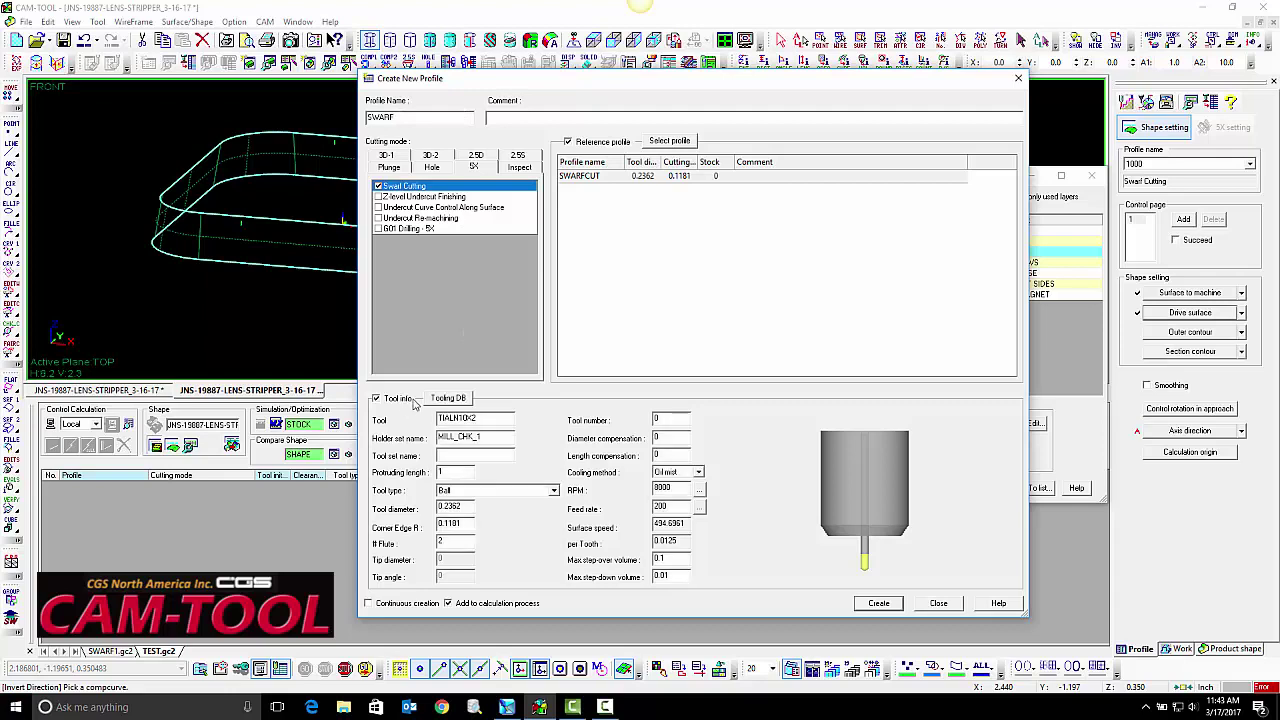
{"action": "left_click", "coordinate": [447, 400]}
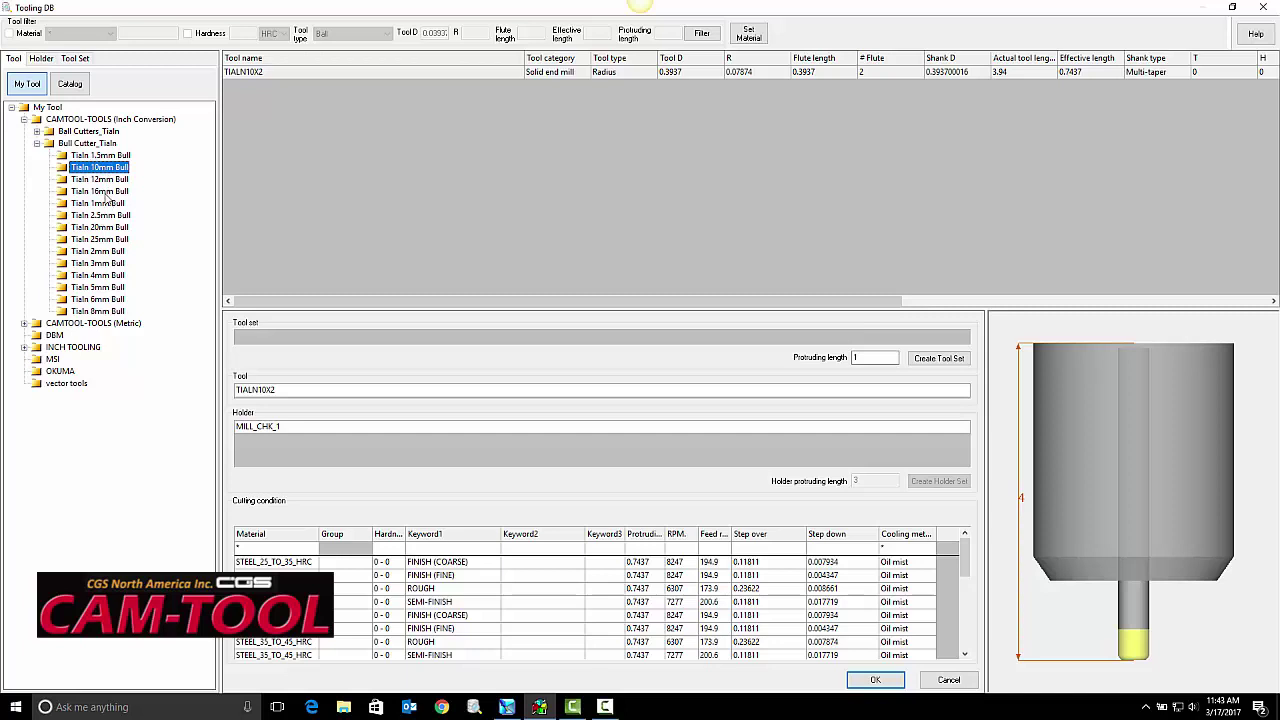
{"action": "left_click", "coordinate": [334, 73]}
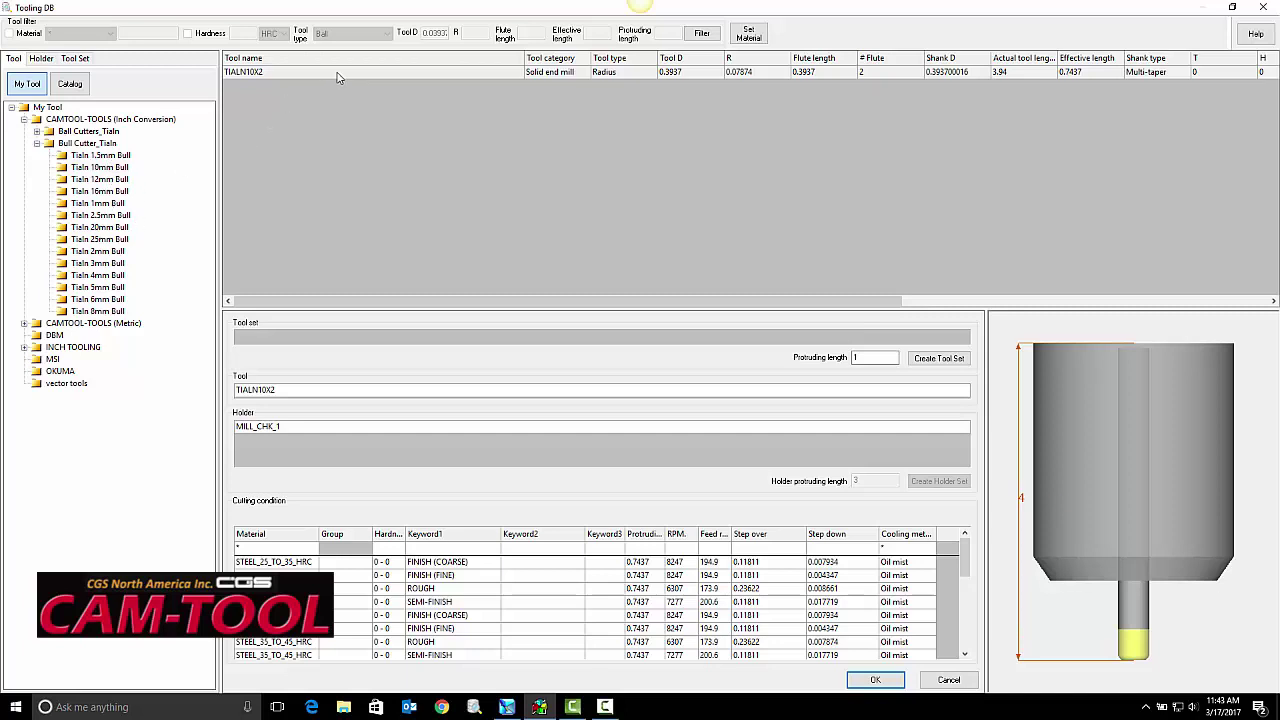
{"action": "left_click", "coordinate": [451, 595]}
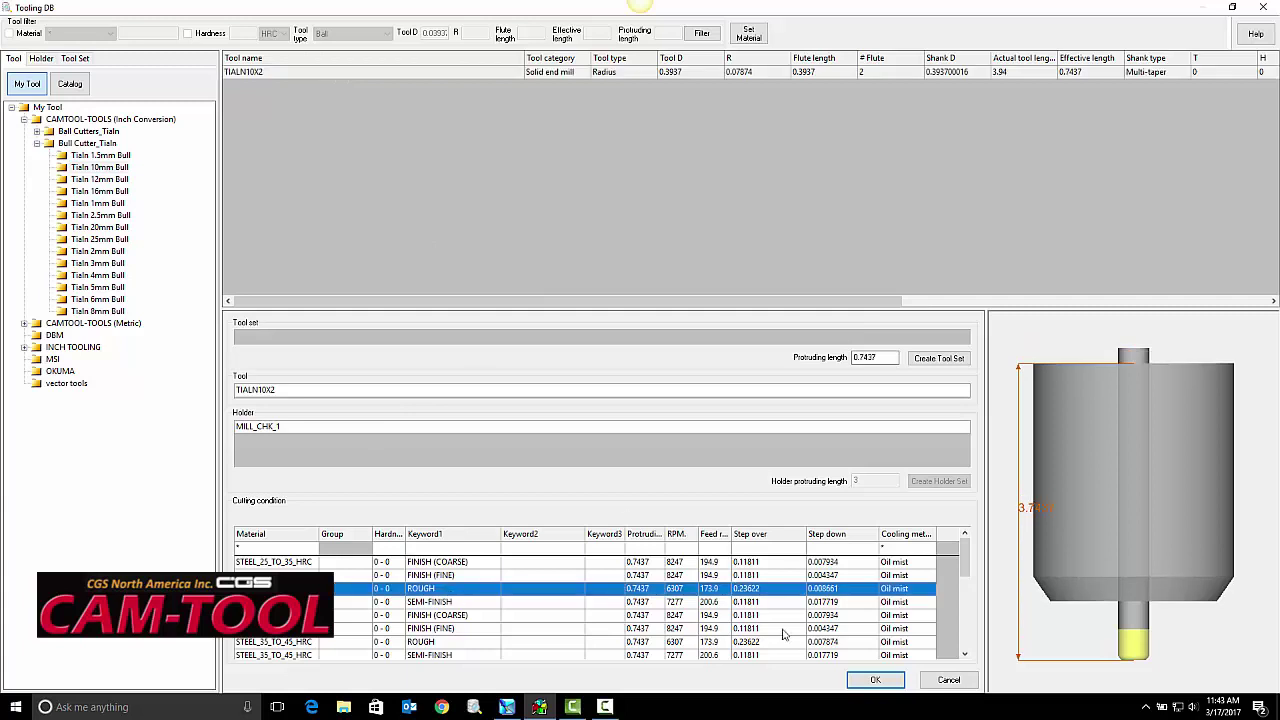
- Assign the F63-SLSC10-90 holder from the HSK63 CURVE folder, accept the tooling and create the profile
{"action": "left_click", "coordinate": [42, 59]}
{"action": "left_click", "coordinate": [80, 197]}
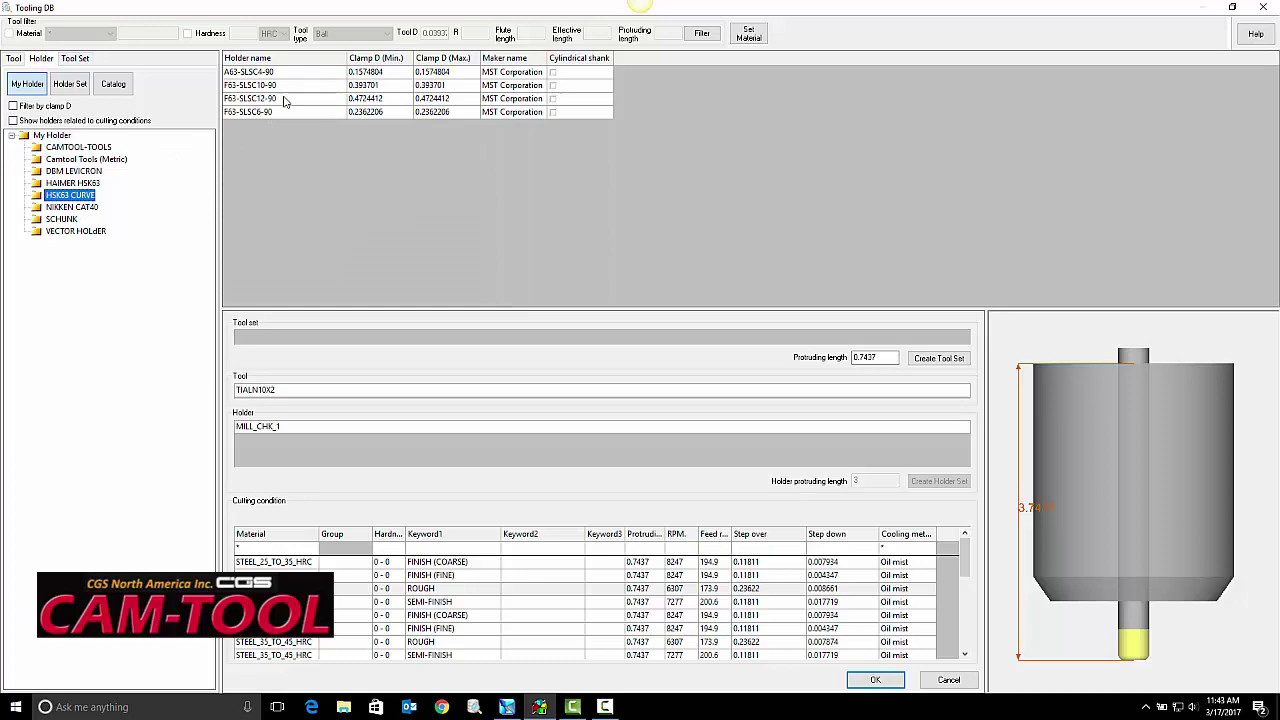
{"action": "left_click", "coordinate": [285, 86]}
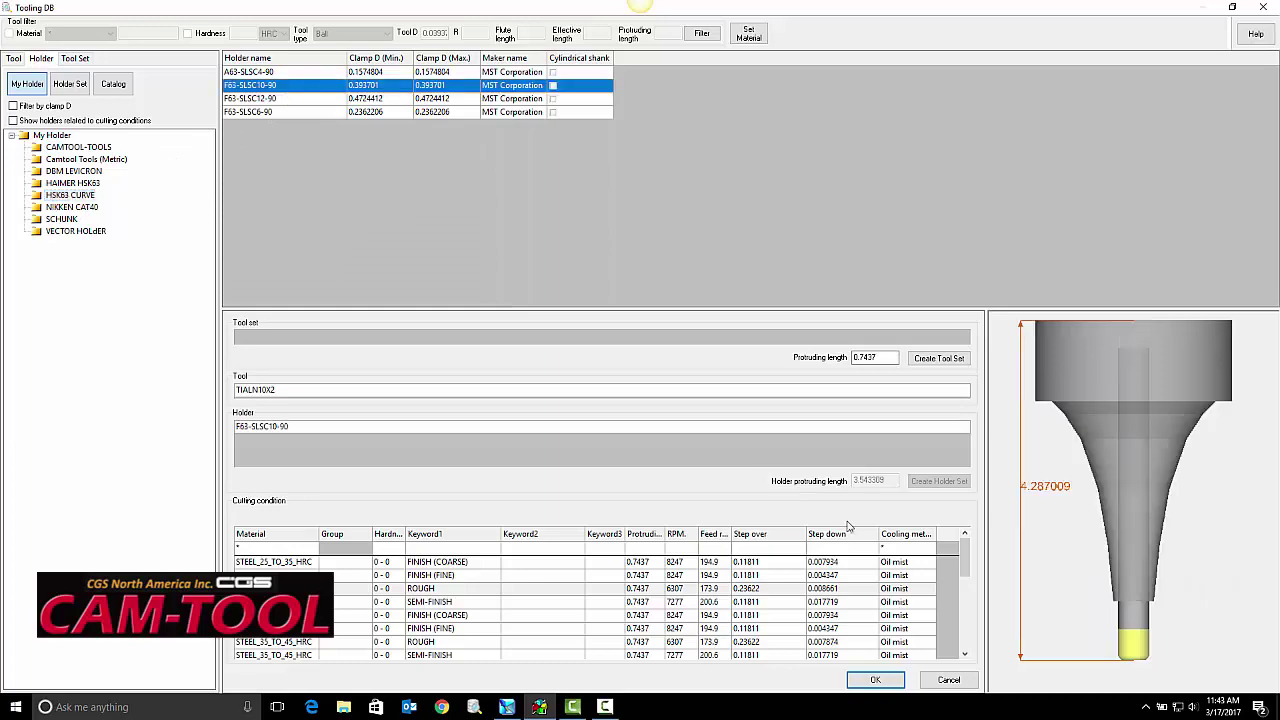
{"action": "left_click", "coordinate": [875, 680]}
{"action": "left_click", "coordinate": [870, 603]}
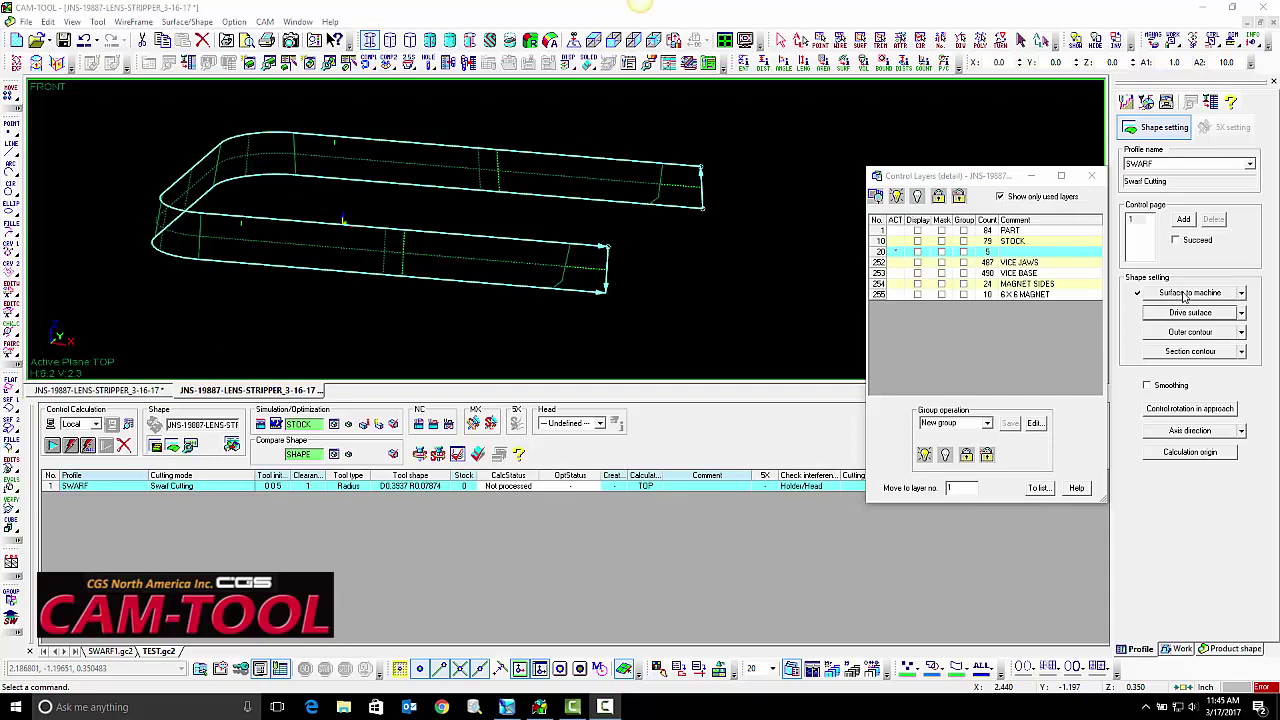
- Clear all the surfaces to machine specified in the SWARF profile
{"action": "left_click", "coordinate": [1241, 293]}
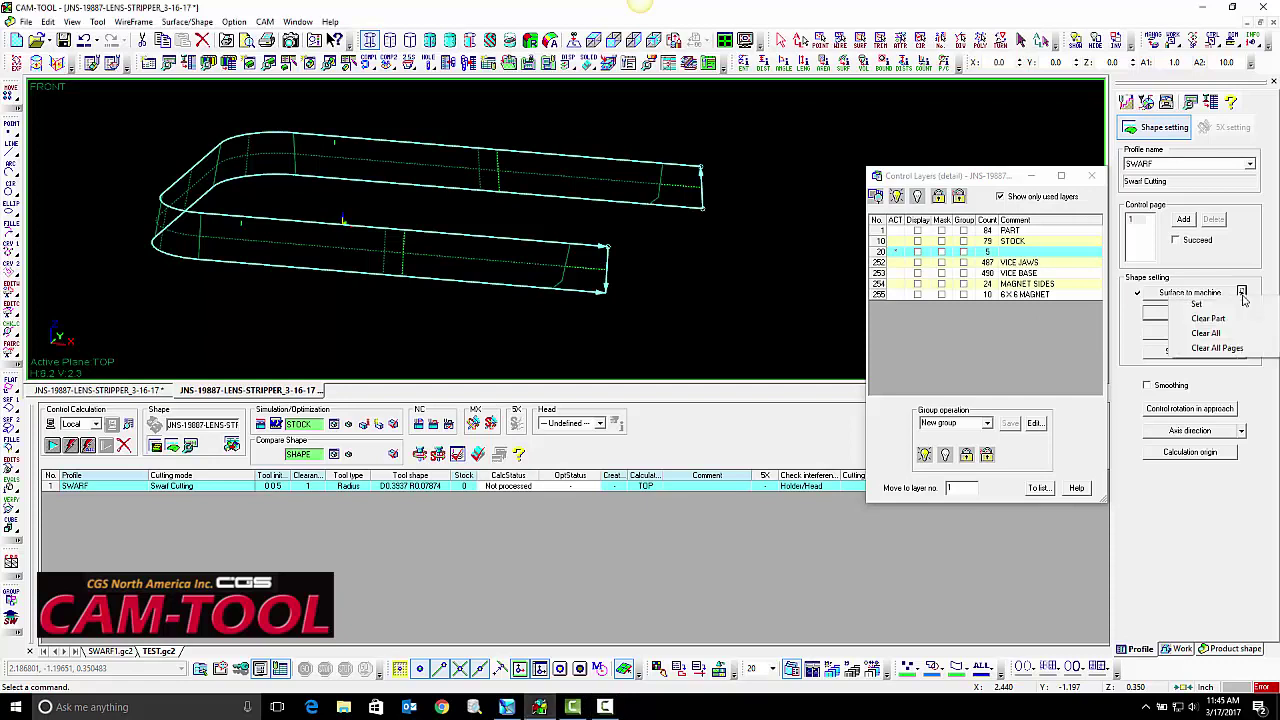
{"action": "left_click", "coordinate": [1220, 334]}
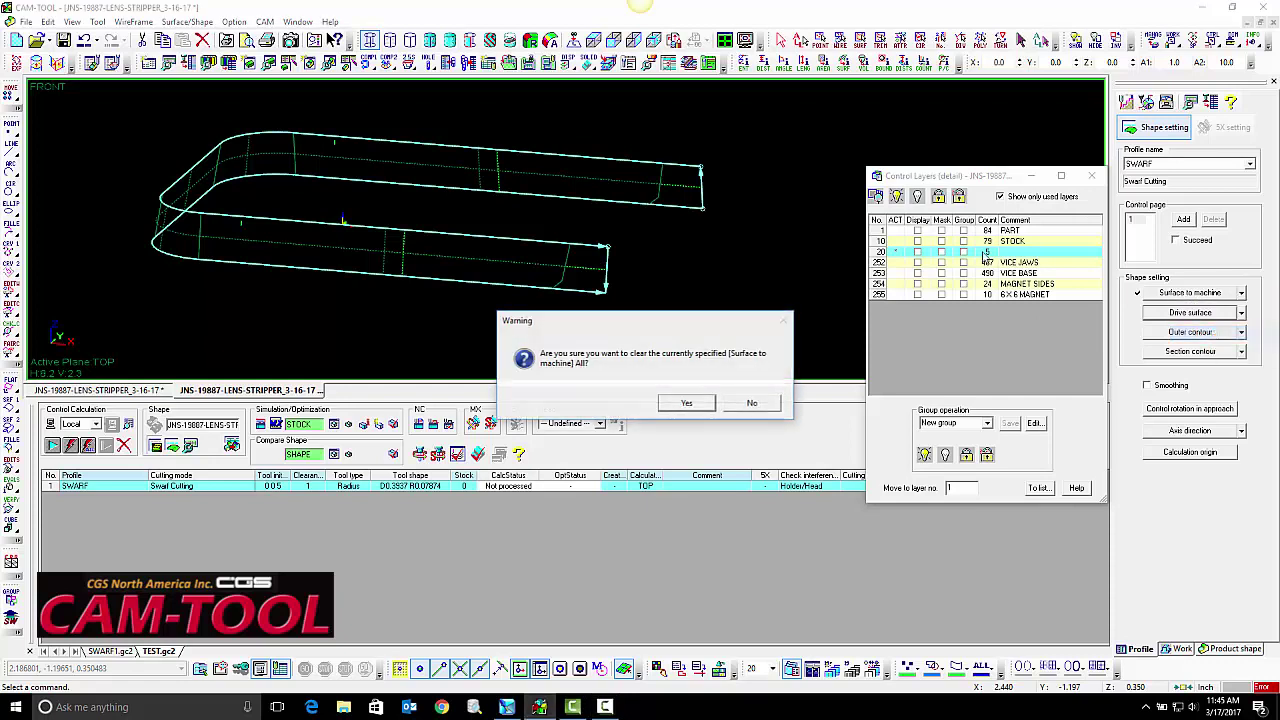
{"action": "left_click", "coordinate": [676, 410]}
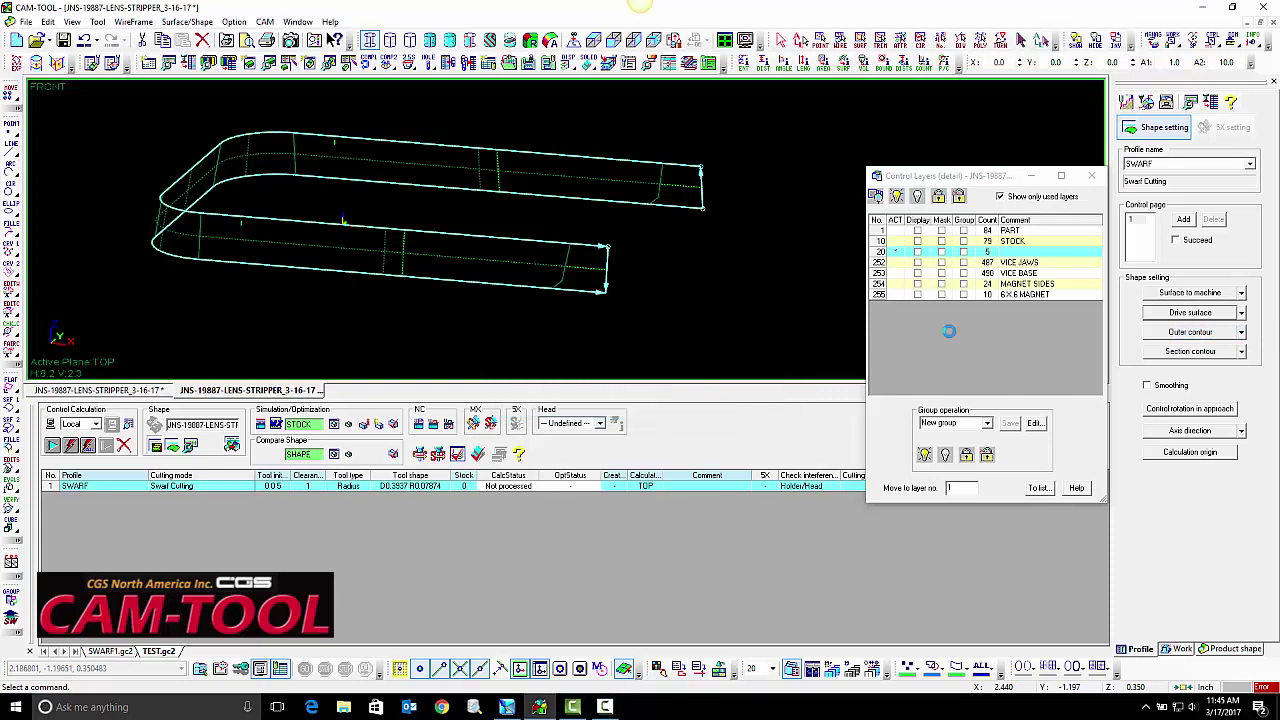
- Set all the extended wall surfaces, including both rounded corners, as the SWARF profile's drive surfaces
{"action": "left_click", "coordinate": [1168, 316]}
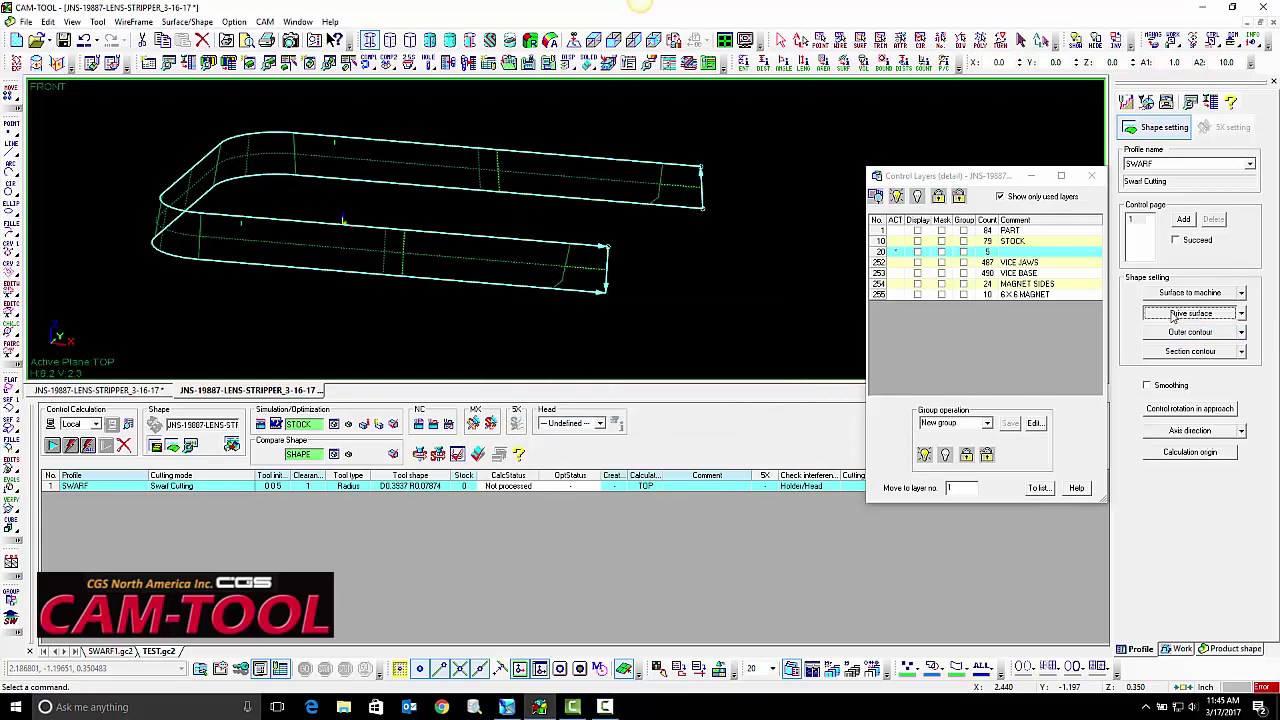
{"action": "left_click", "coordinate": [688, 190]}
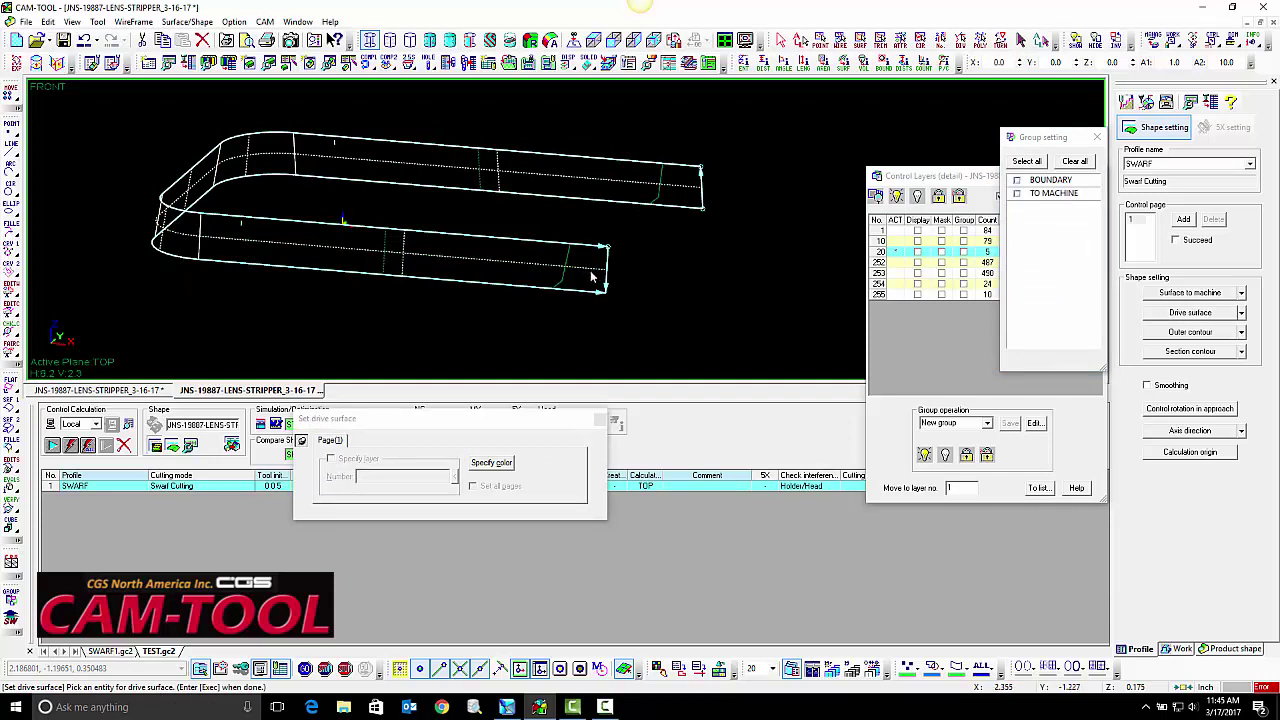
{"action": "key", "text": "Return"}
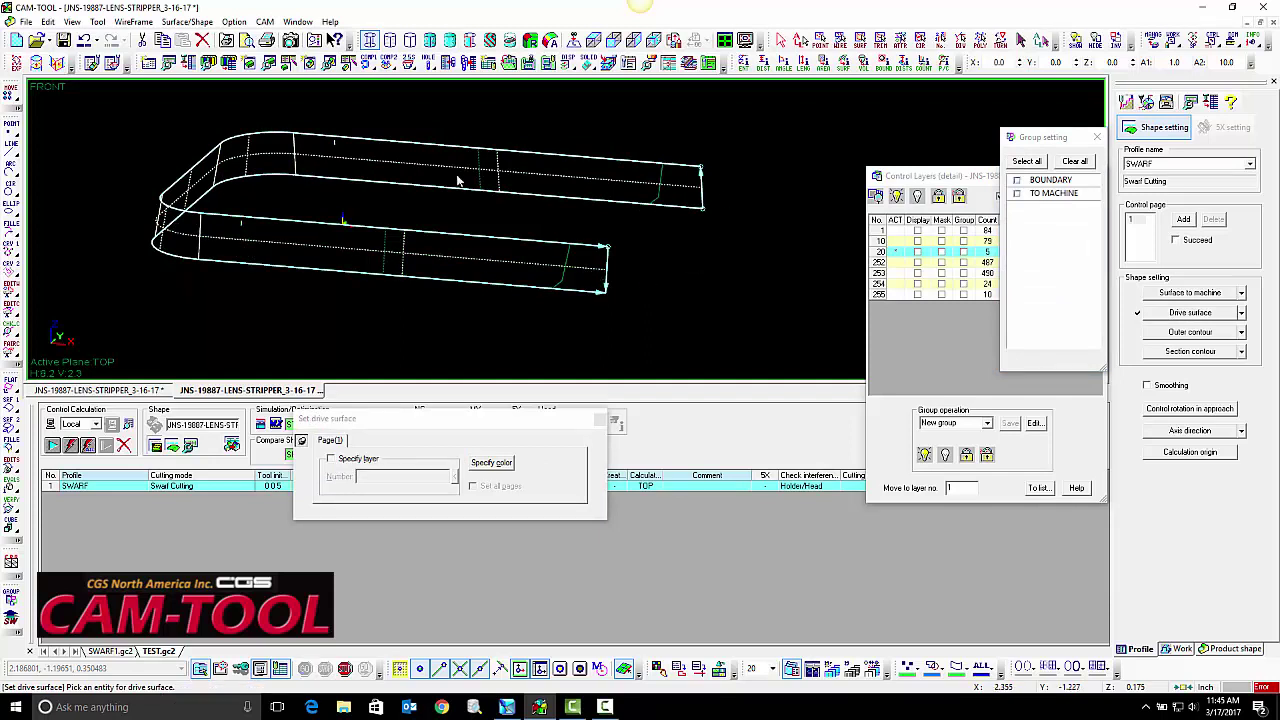
- Define the outer contour, using the upper 3D compcurve as the start entity and the lower one as the end entity
{"action": "left_click", "coordinate": [1174, 332]}
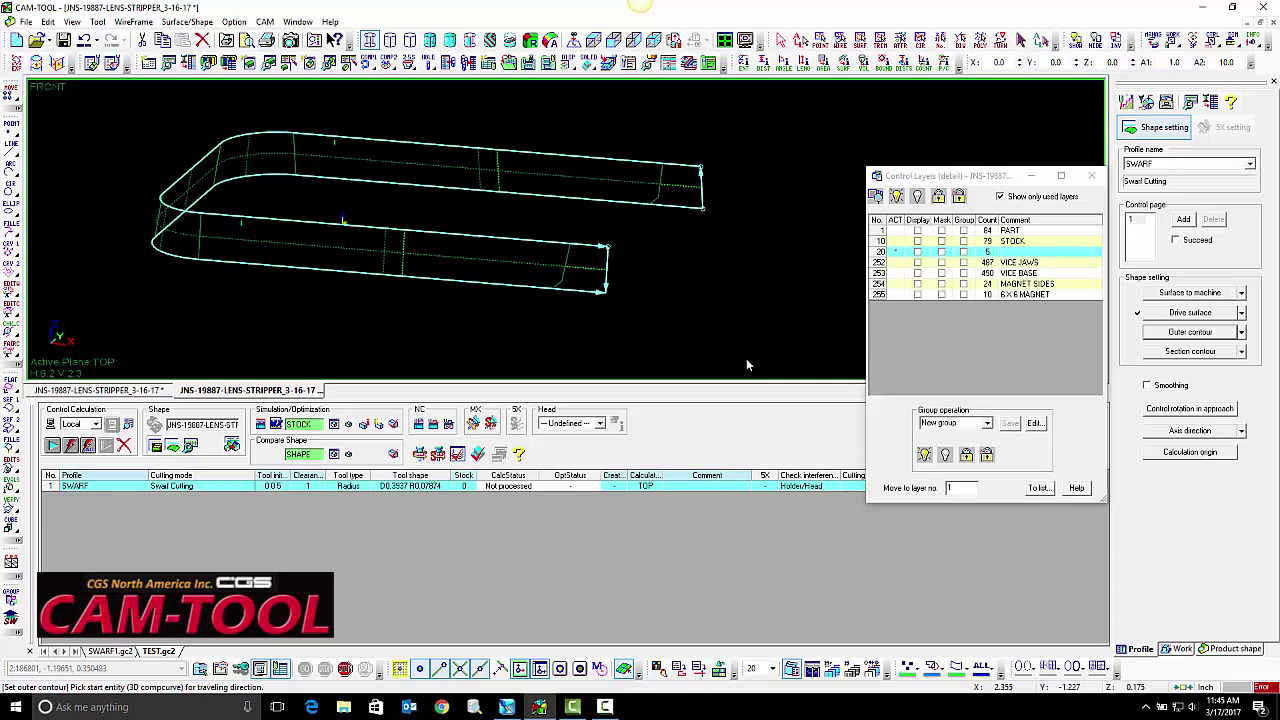
{"action": "left_click", "coordinate": [672, 164]}
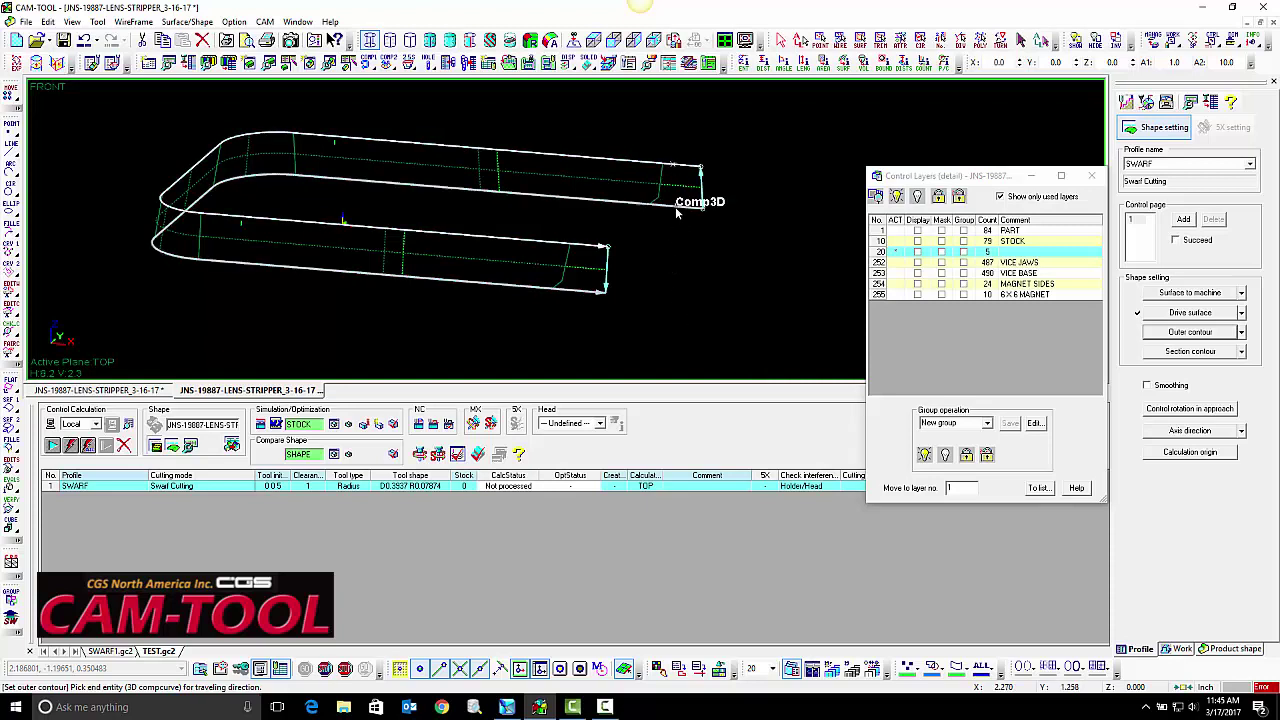
{"action": "left_click", "coordinate": [675, 207]}
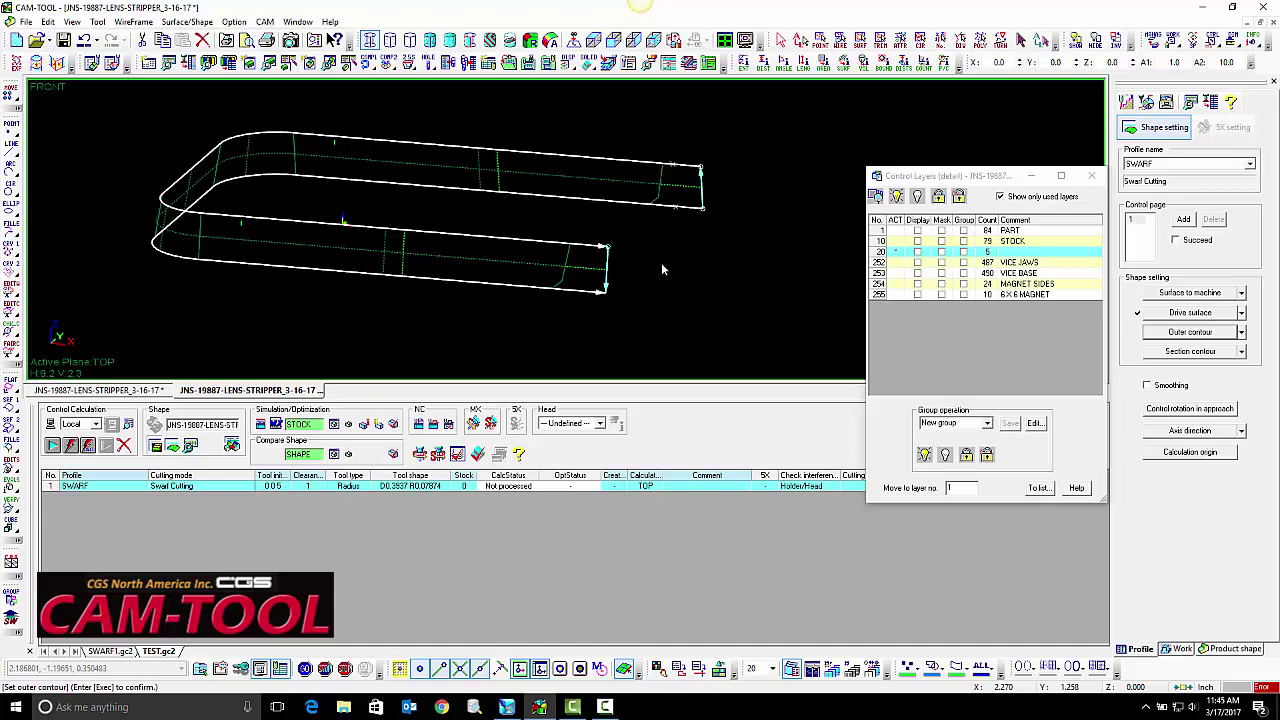
{"action": "key", "text": "Return"}
- Set the tool's maximum step-down volume to 1 in the swarf cutting calculation conditions
{"action": "left_click", "coordinate": [1126, 102]}
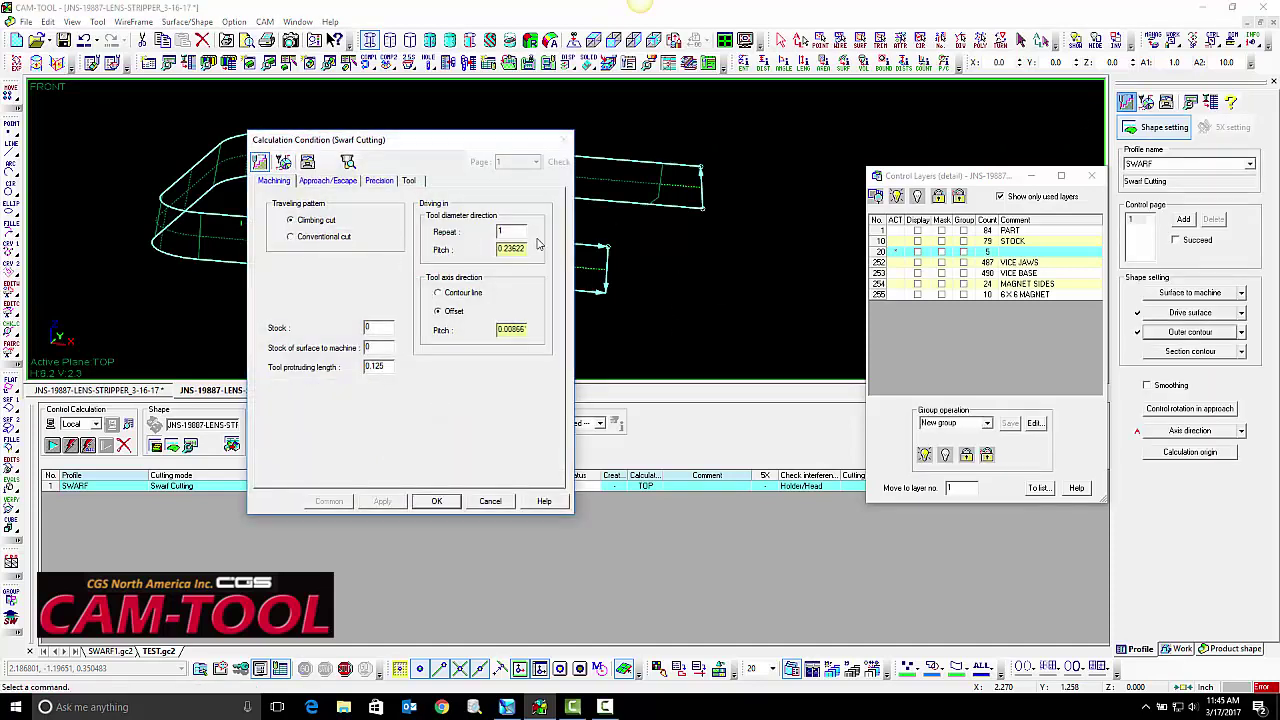
{"action": "left_click", "coordinate": [409, 181]}
{"action": "double_click", "coordinate": [397, 438]}
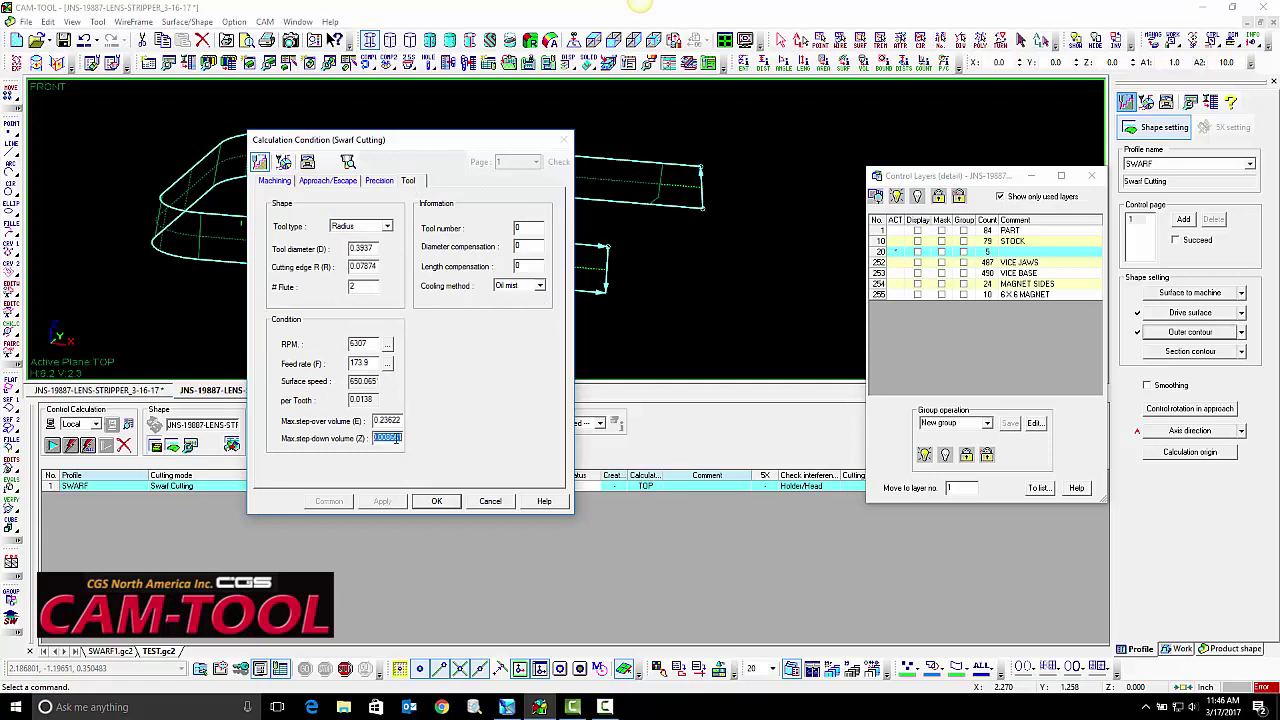
{"action": "type", "text": "1"}
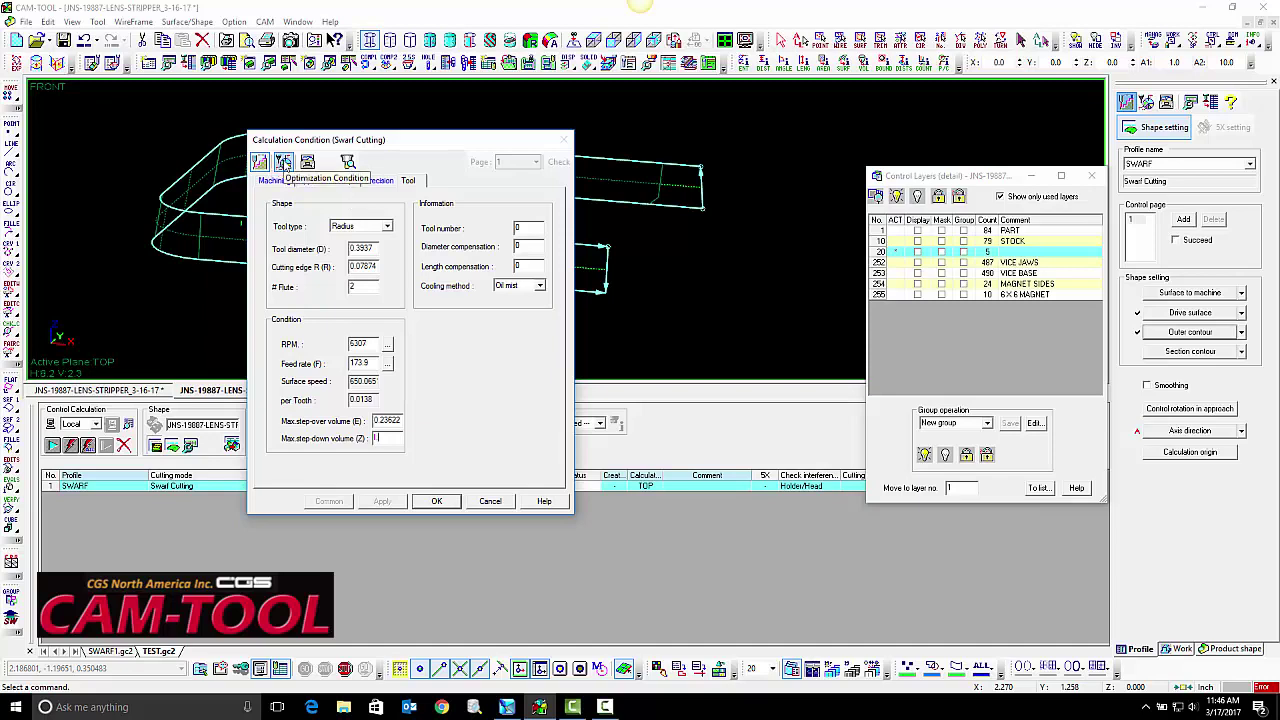
- Set the tool protruding length to 1.5 and the flute length to 1 in the optimization conditions, and accept both condition dialogs
{"action": "left_click", "coordinate": [284, 163]}
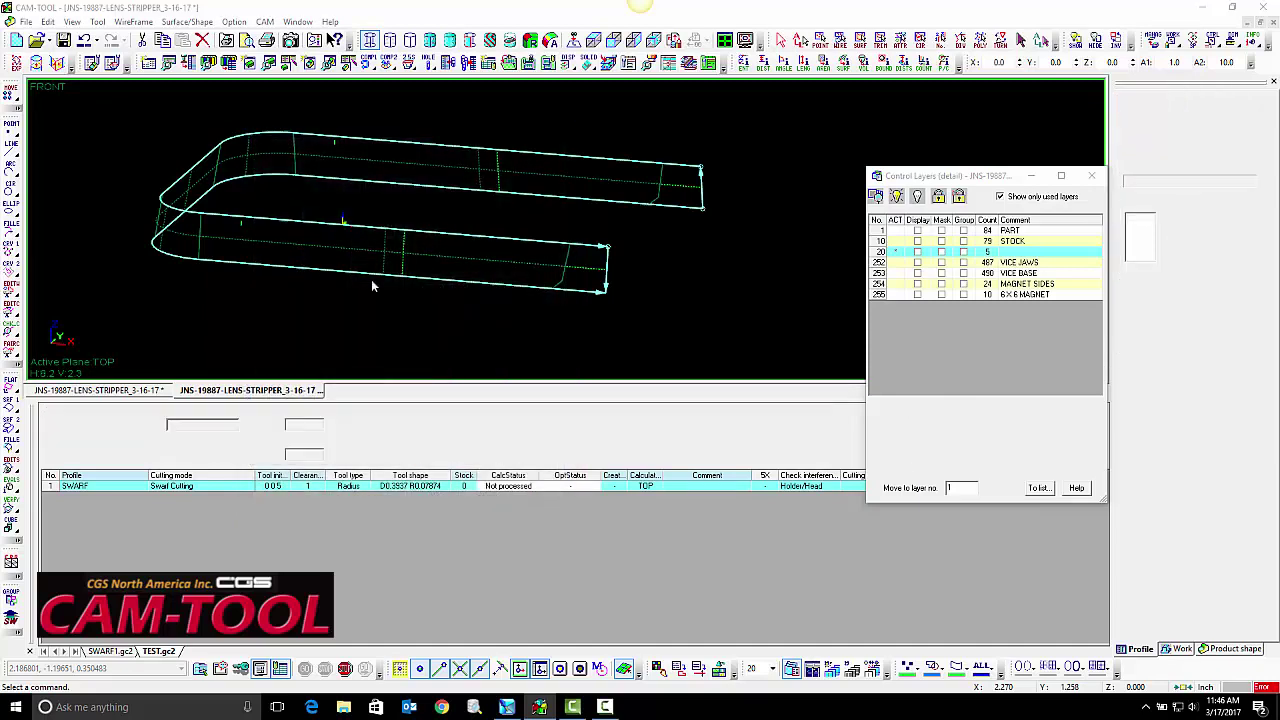
{"action": "double_click", "coordinate": [549, 555]}
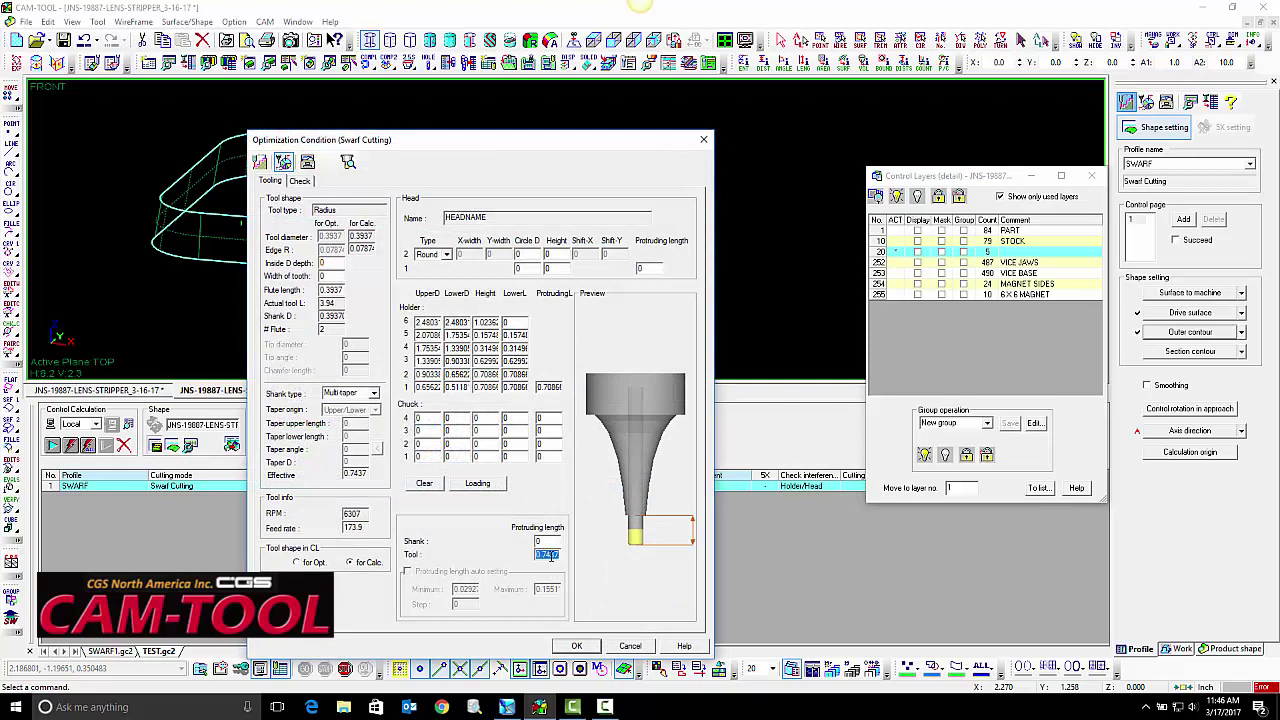
{"action": "type", "text": "1.5"}
{"action": "double_click", "coordinate": [330, 290]}
{"action": "type", "text": "1"}
{"action": "key", "text": "Tab"}
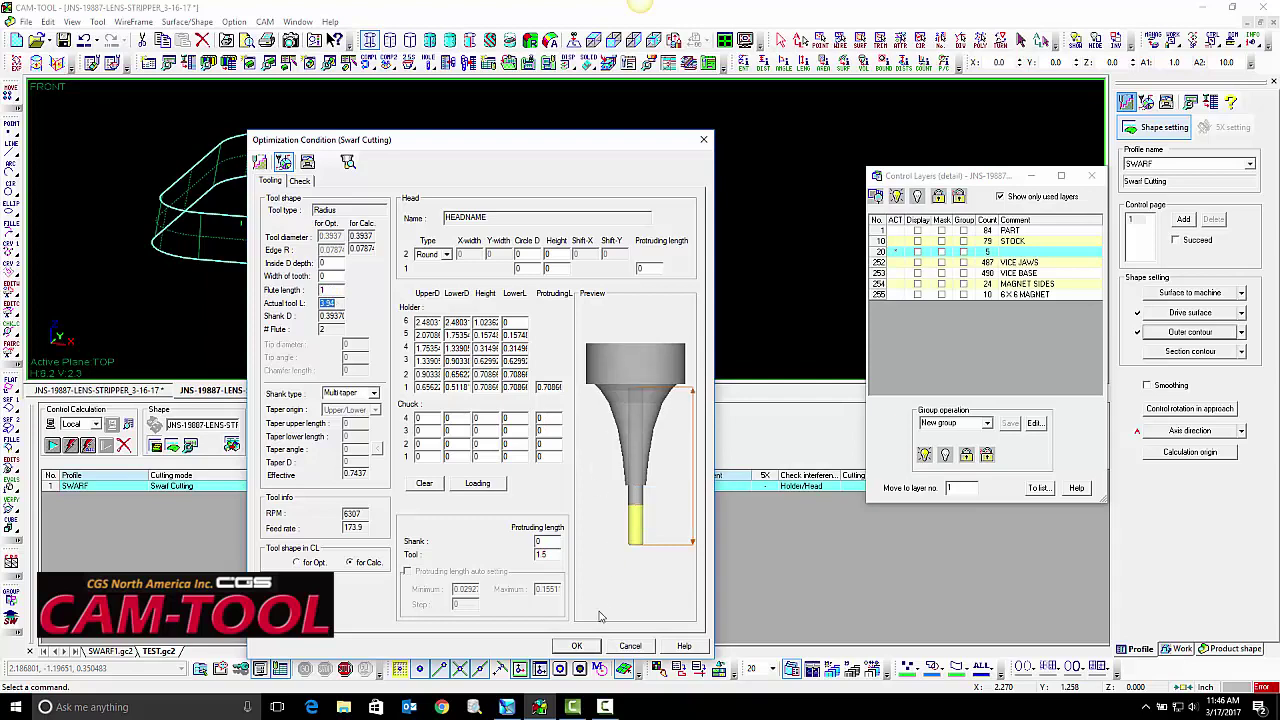
{"action": "left_click", "coordinate": [578, 646]}
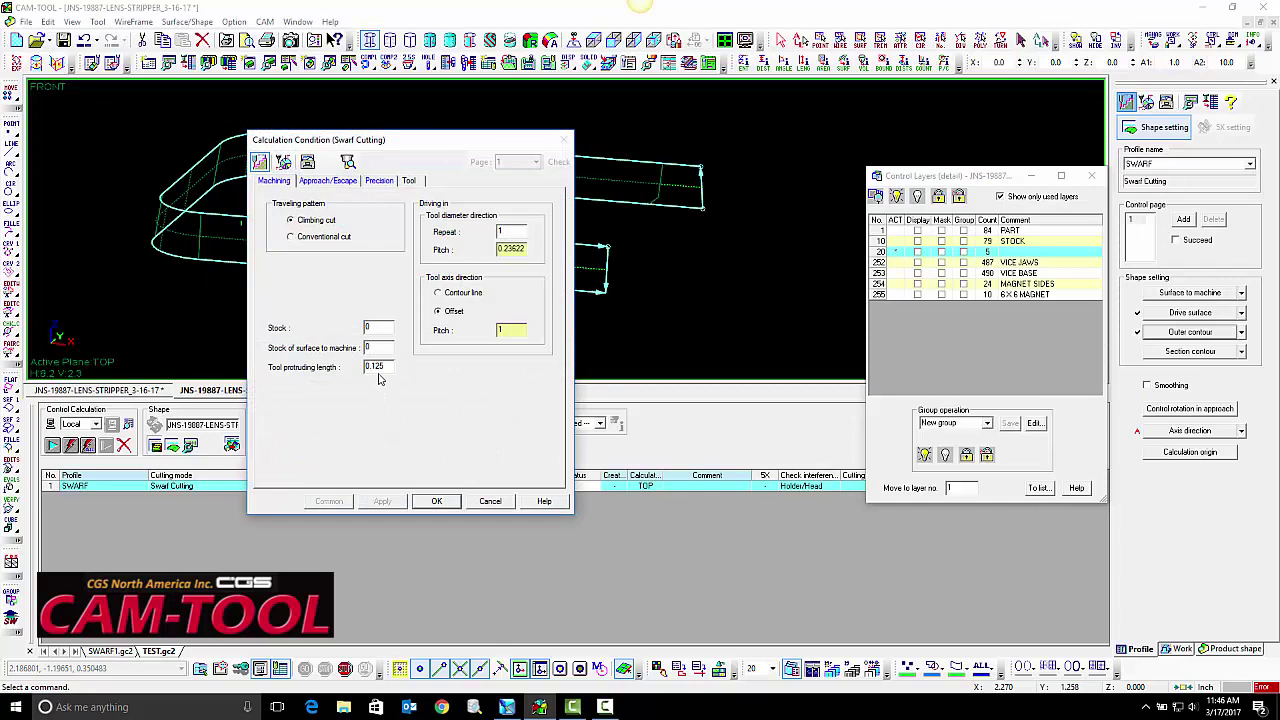
{"action": "left_click", "coordinate": [436, 501]}
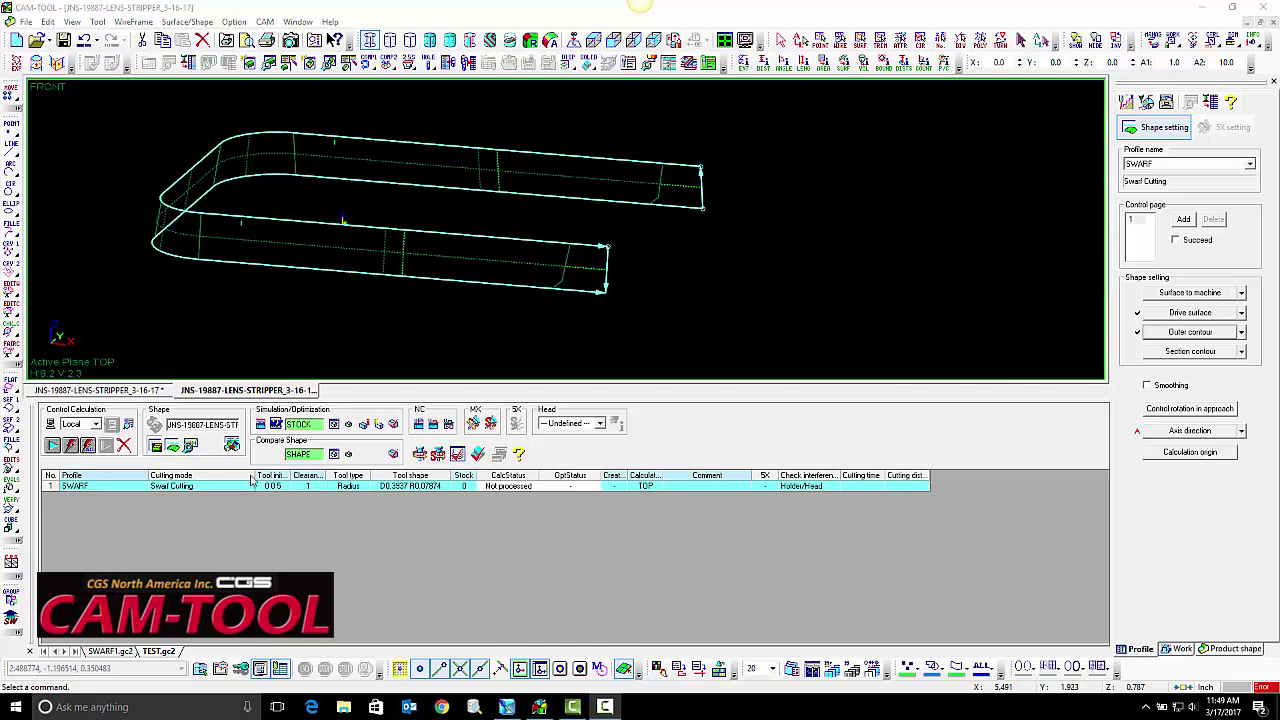
- Calculate the SWARF profile and display its calculation error report
{"action": "left_click", "coordinate": [54, 447]}
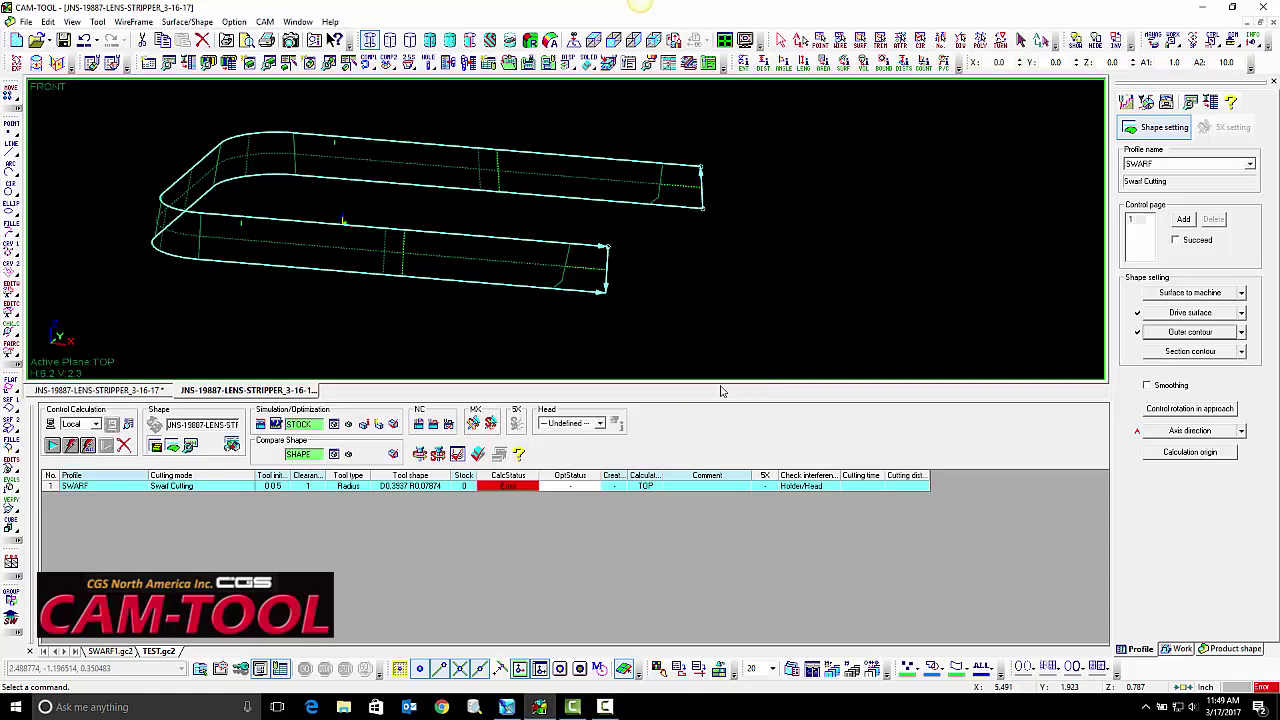
{"action": "right_click", "coordinate": [536, 483]}
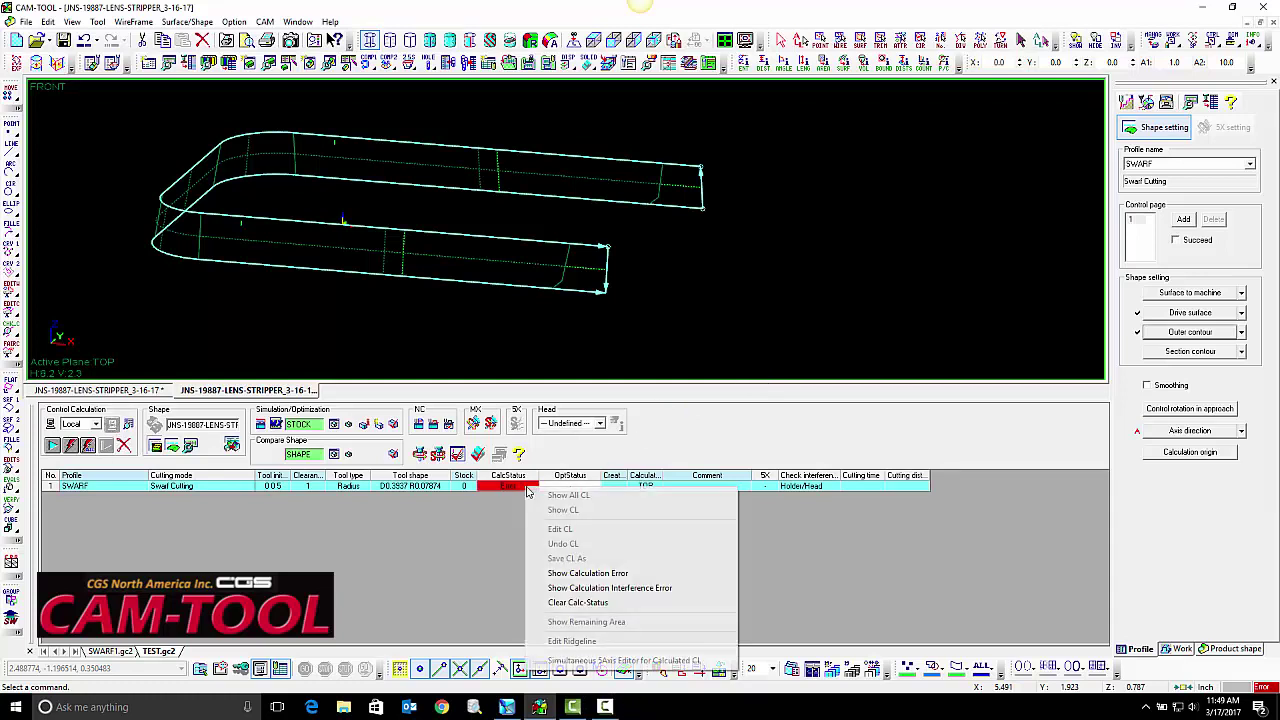
{"action": "left_click", "coordinate": [607, 569]}
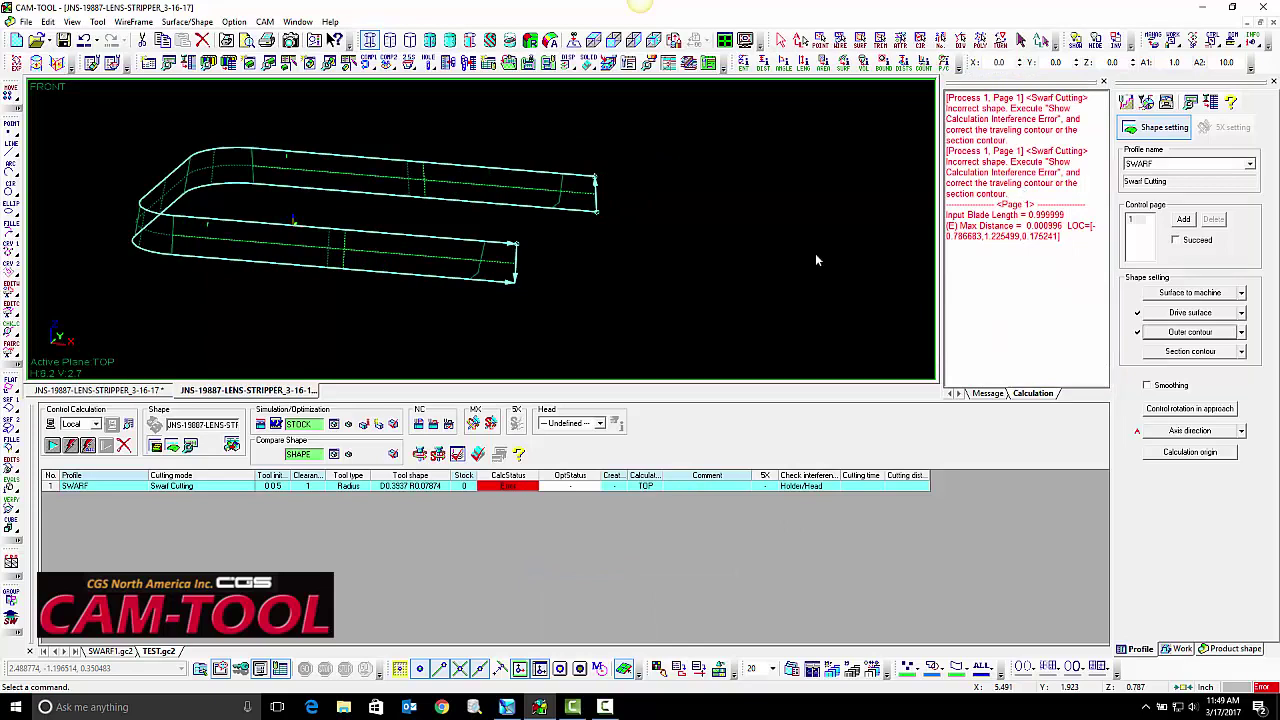
- Display the SWARF profile's calculation interference errors on the model, and clear them after inspecting the problem areas
{"action": "right_click", "coordinate": [534, 489]}
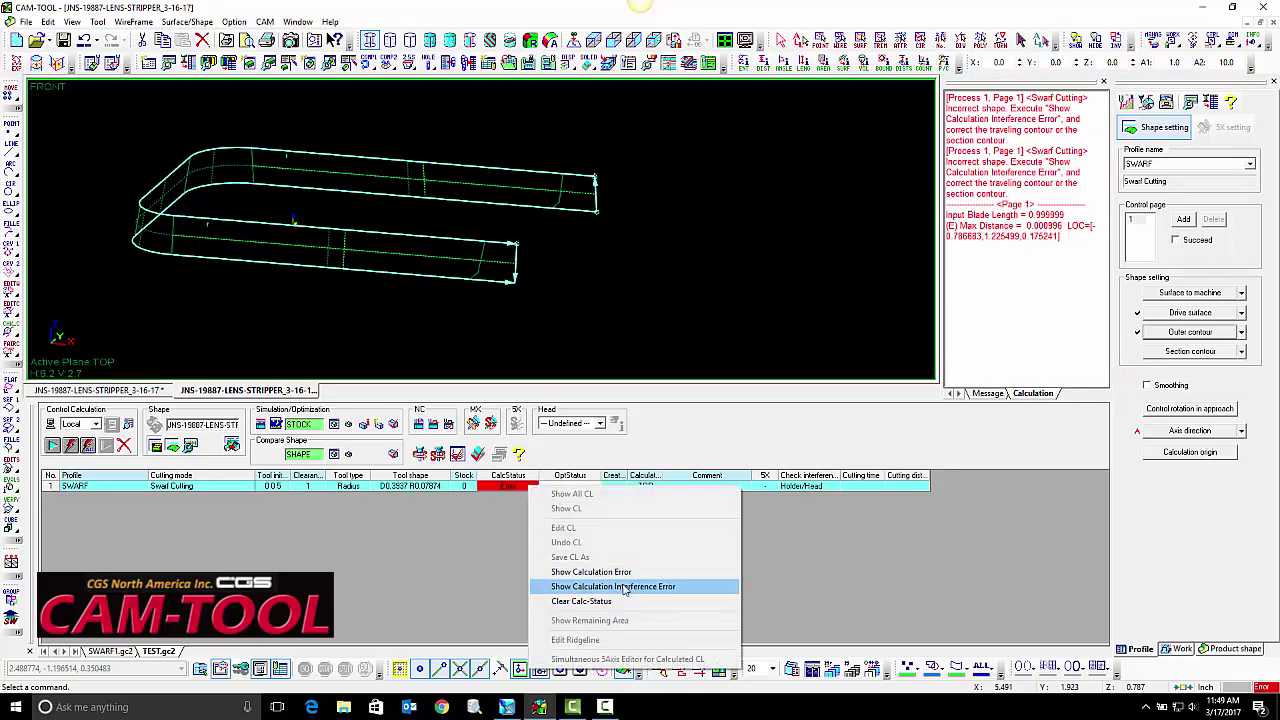
{"action": "left_click", "coordinate": [628, 592]}
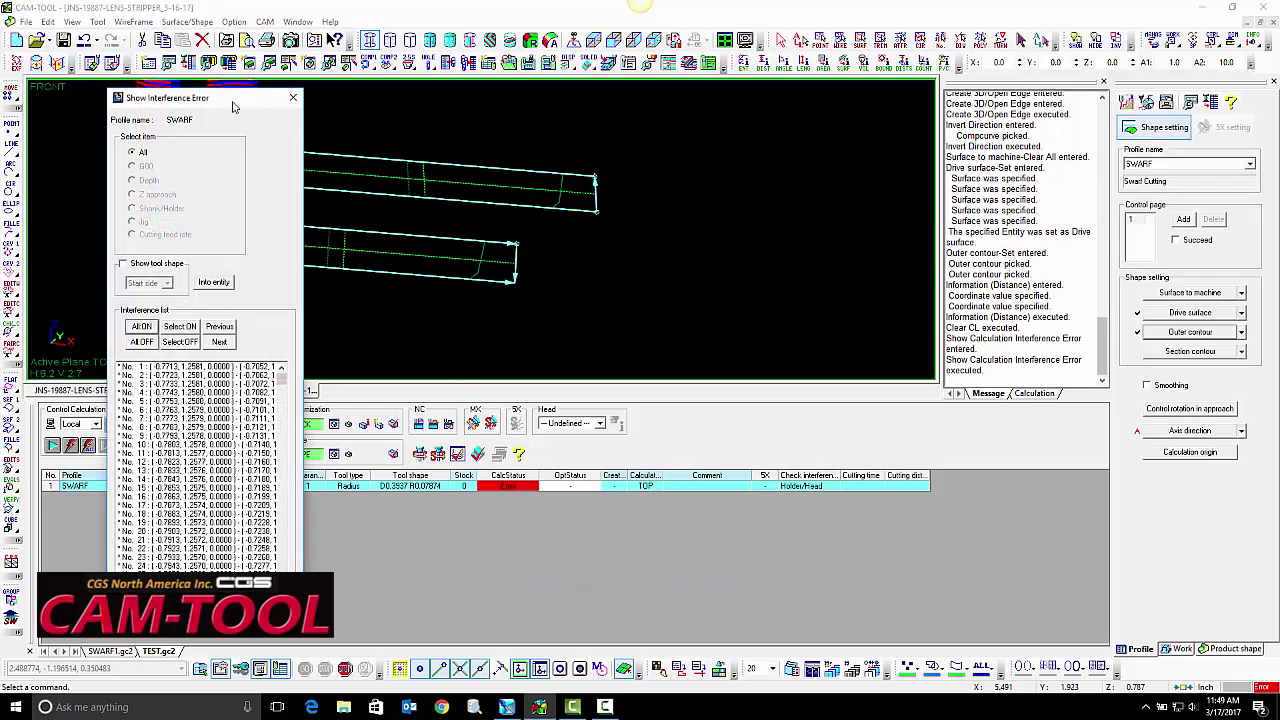
{"action": "left_click_drag", "start_coordinate": [226, 95], "coordinate": [747, 151]}
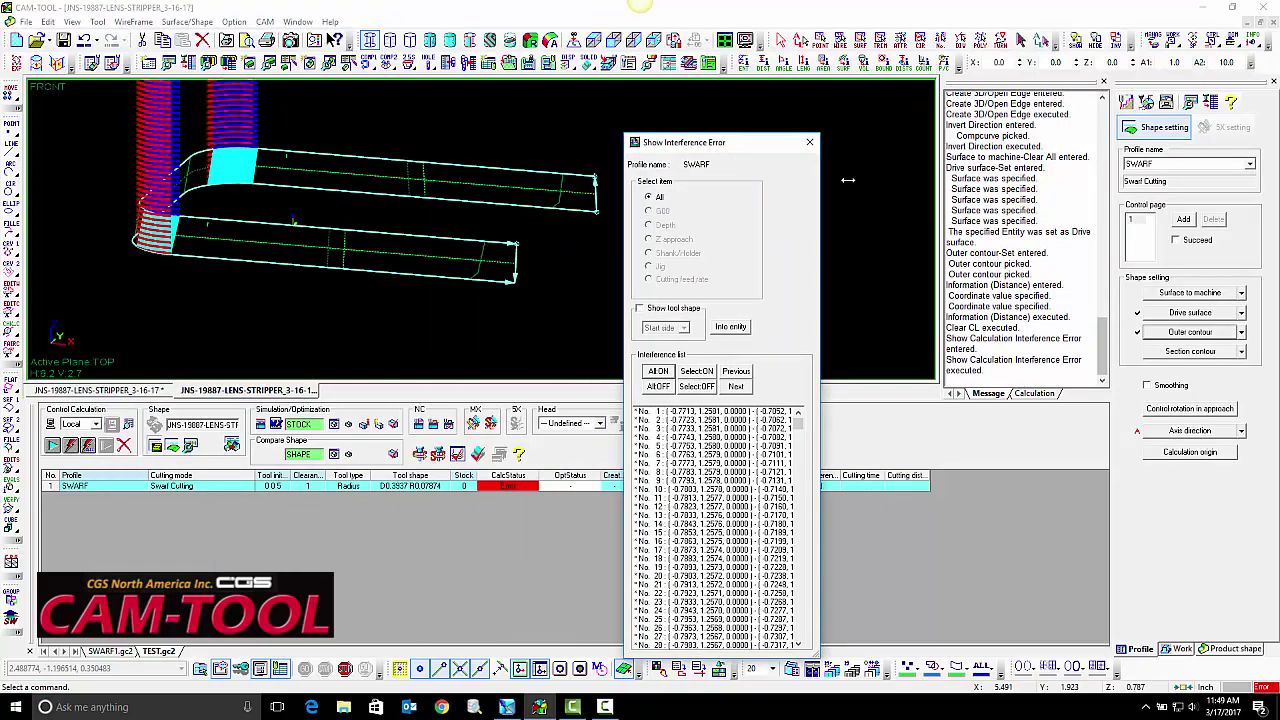
{"action": "left_click", "coordinate": [809, 142]}
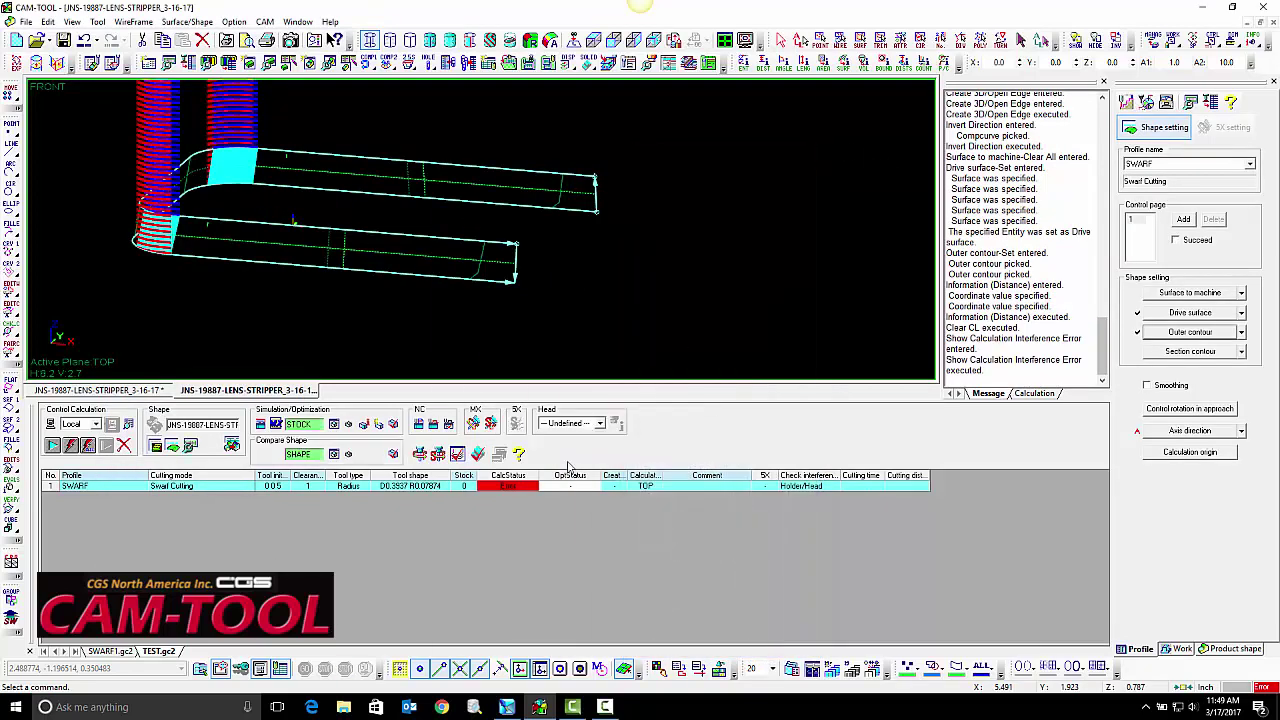
{"action": "left_click", "coordinate": [458, 455]}
- Create parameter lines with Surface Info on the two rounded corner surfaces, keeping all parameters and V-fixed enabled
{"action": "middle_click_drag", "start_coordinate": [570, 230], "coordinate": [374, 215]}
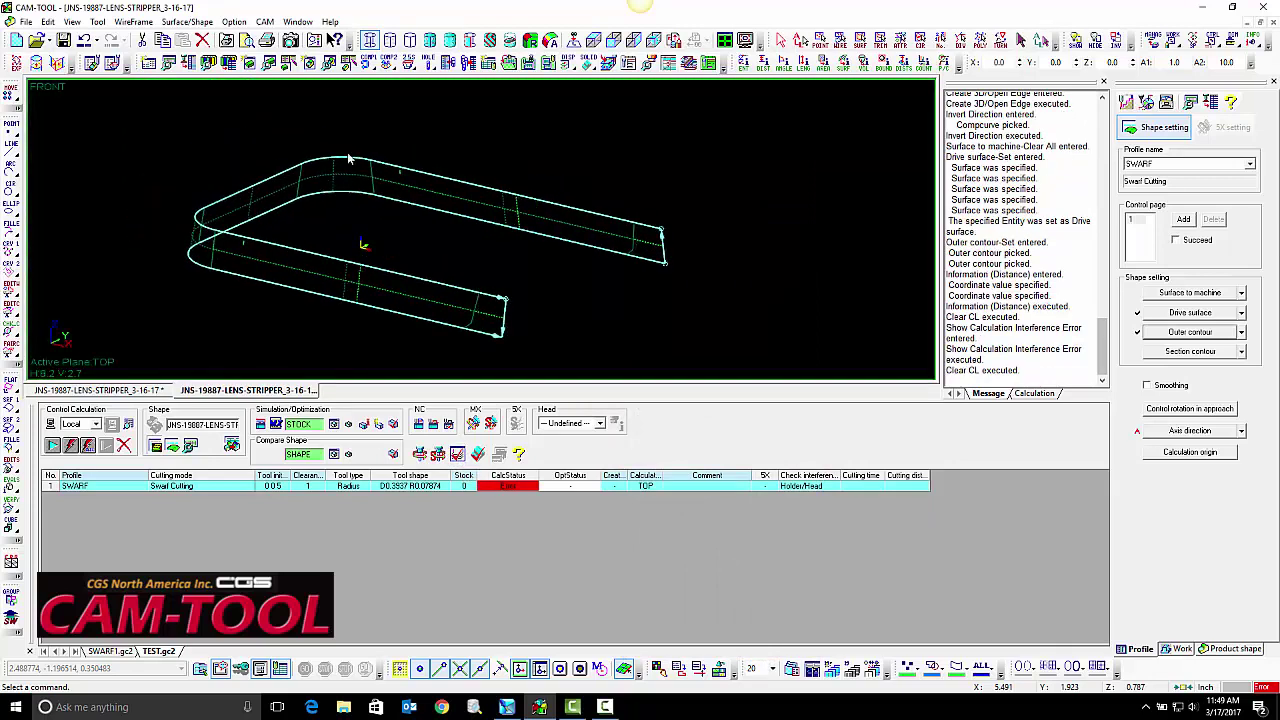
{"action": "left_click", "coordinate": [193, 22]}
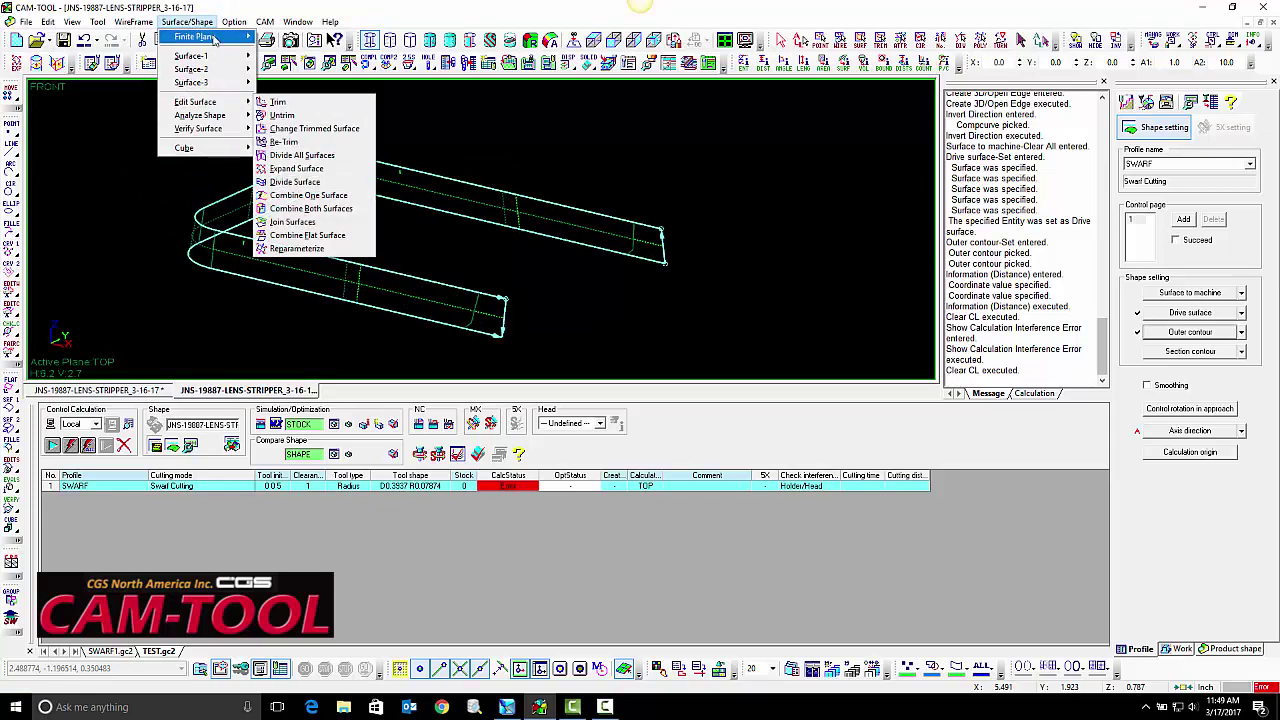
{"action": "mouse_move", "coordinate": [264, 24]}
{"action": "mouse_move", "coordinate": [205, 113]}
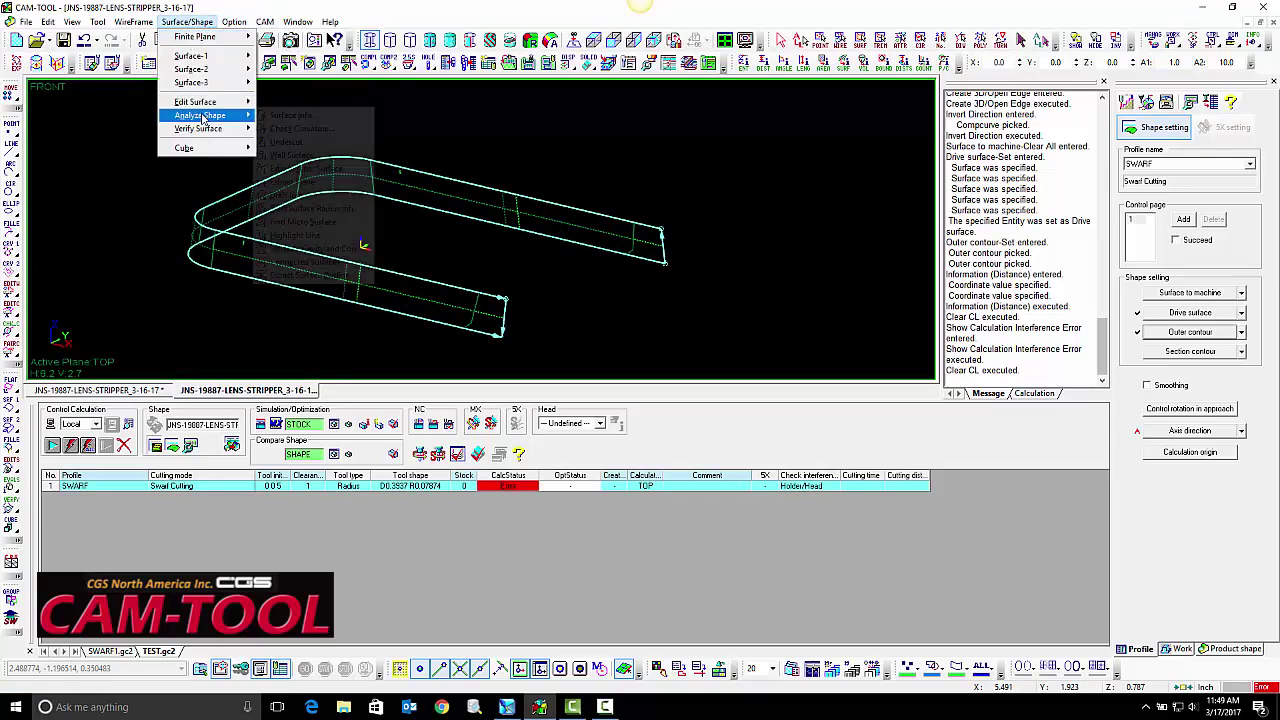
{"action": "left_click", "coordinate": [292, 115]}
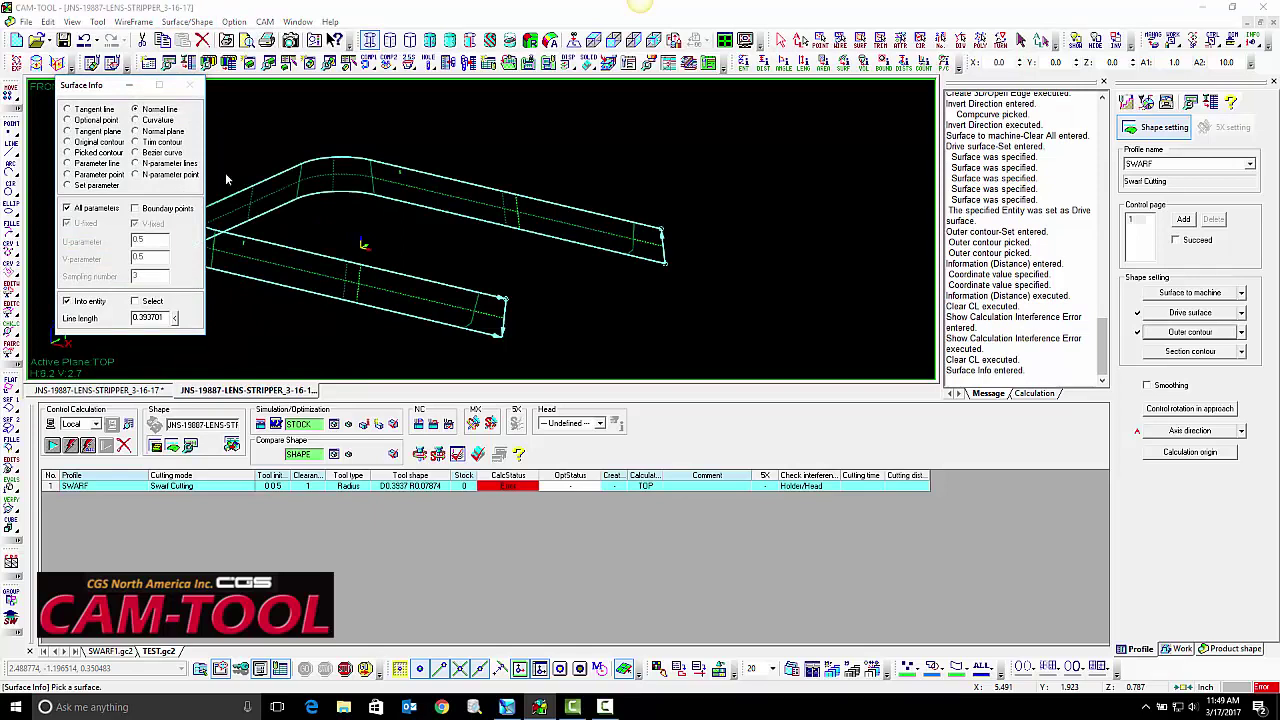
{"action": "middle_click_drag", "start_coordinate": [311, 157], "coordinate": [422, 195]}
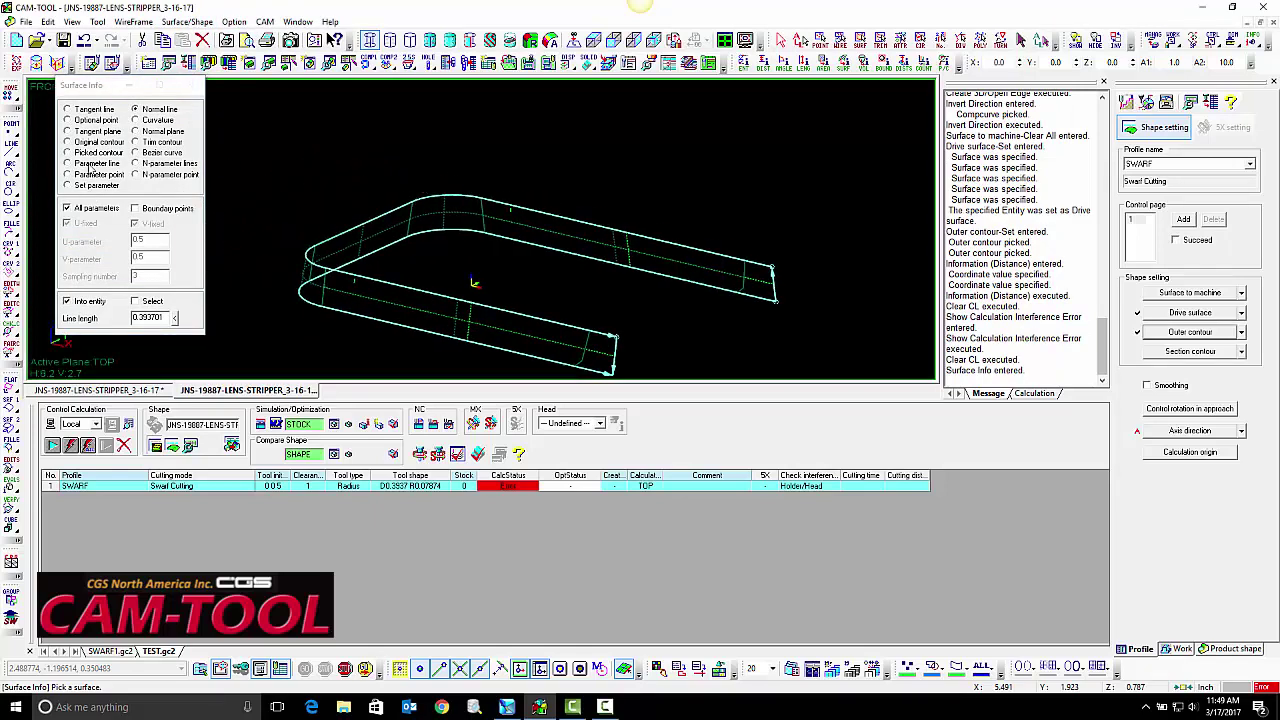
{"action": "left_click", "coordinate": [90, 165]}
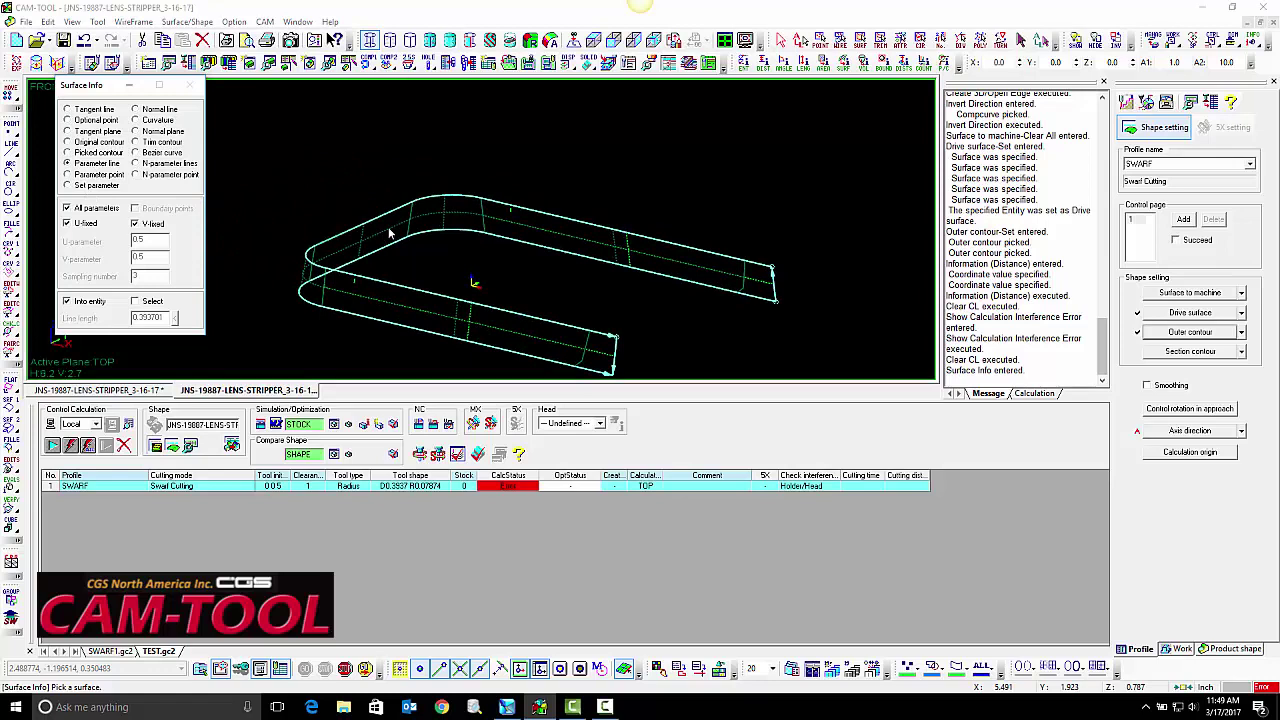
{"action": "left_click", "coordinate": [441, 215]}
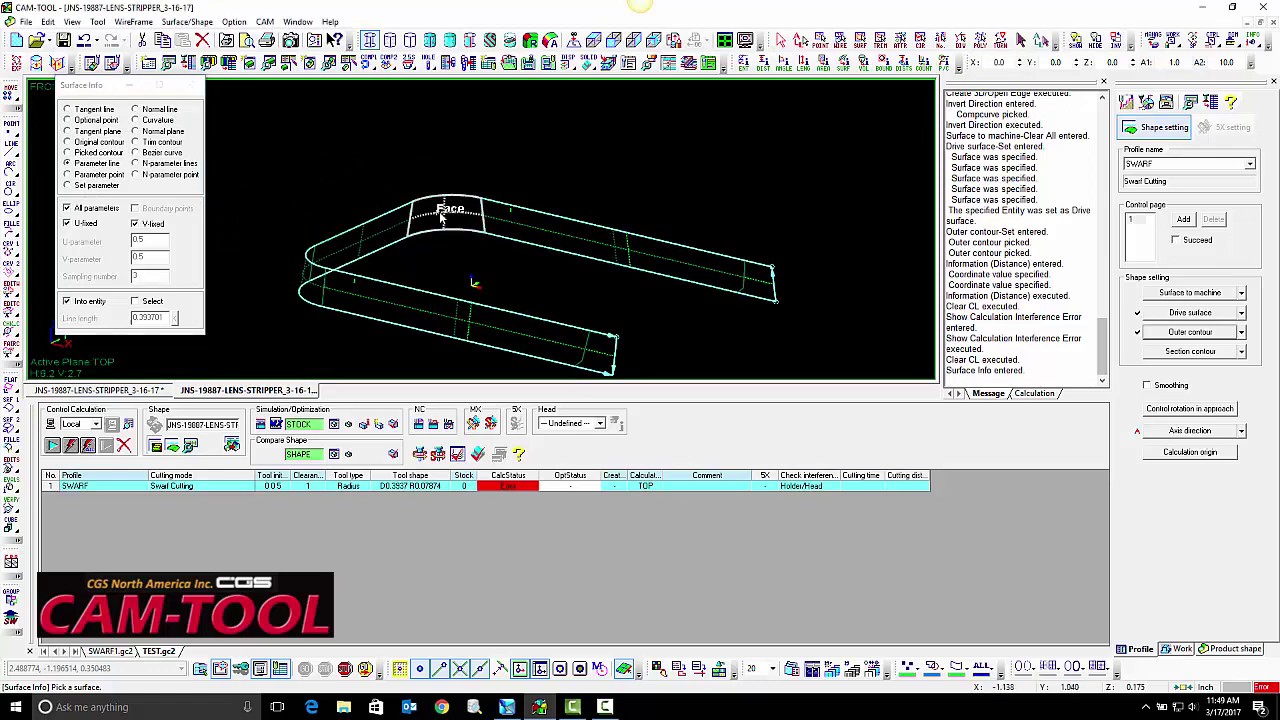
{"action": "middle_click_drag", "start_coordinate": [441, 215], "coordinate": [253, 263]}
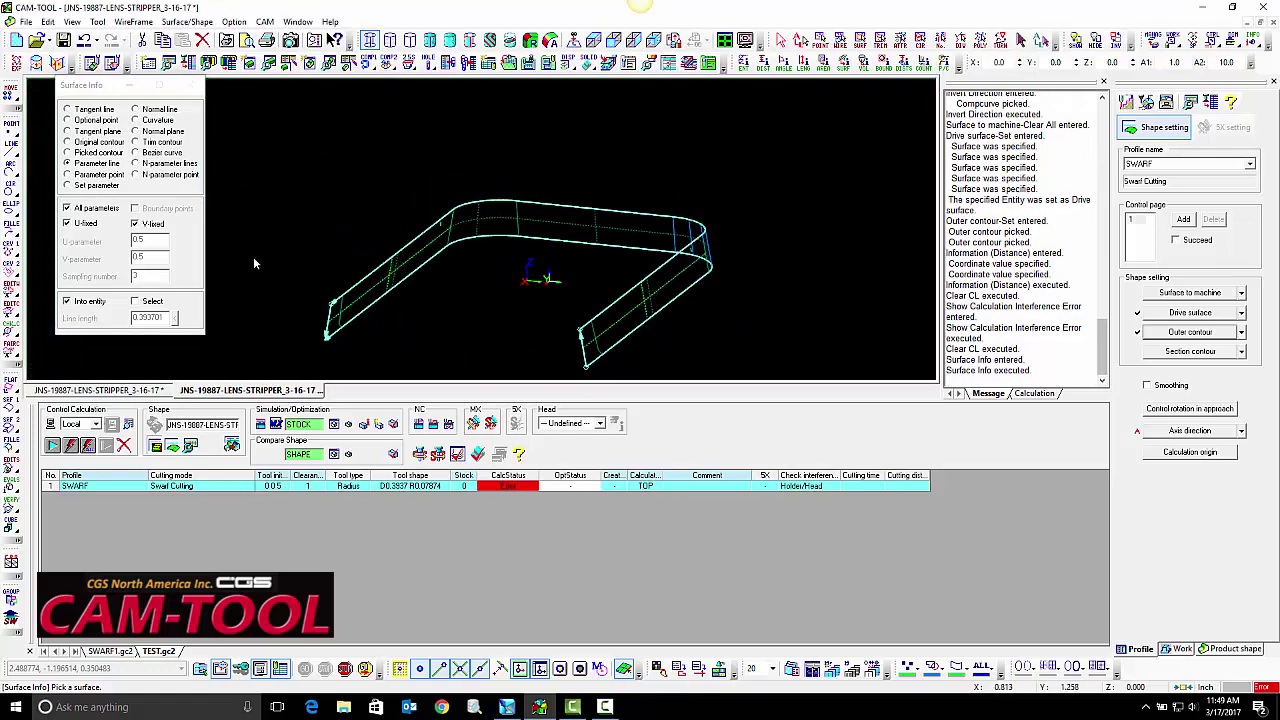
{"action": "left_click", "coordinate": [488, 208]}
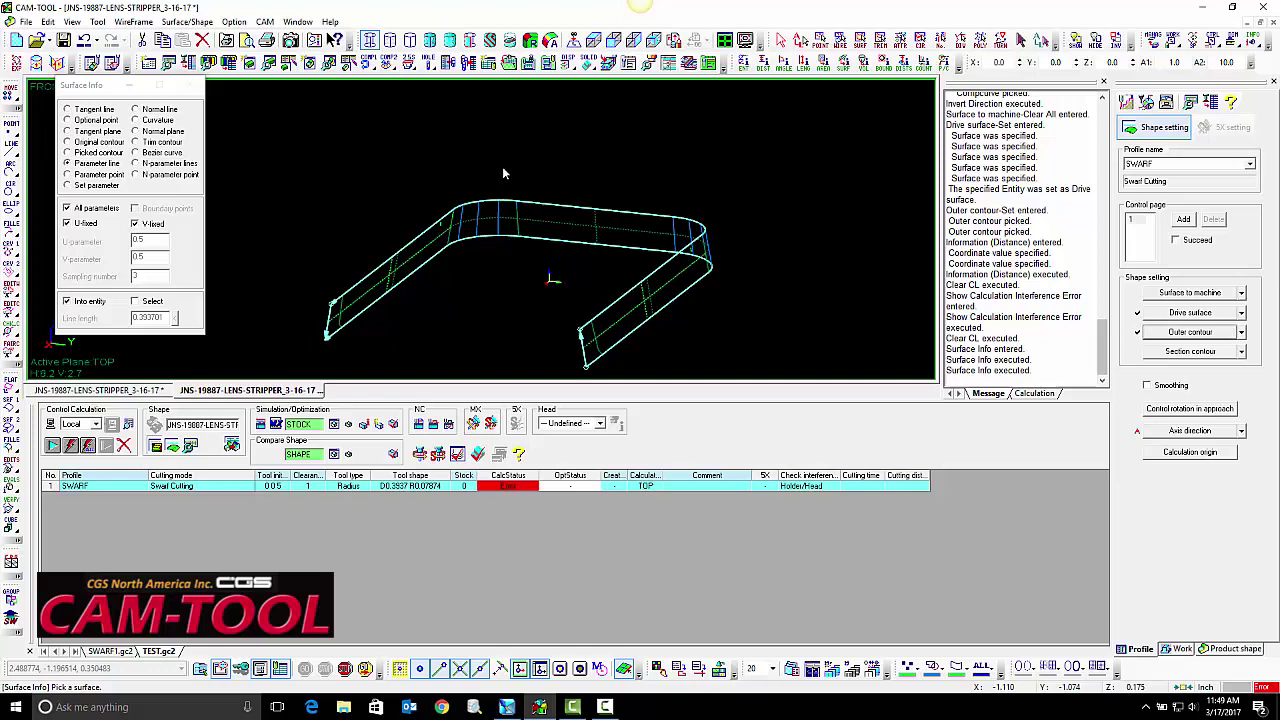
- Start setting section contours for the SWARF profile and pick the five cross lines along the first rounded corner, including its two end edges
{"action": "left_click", "coordinate": [1185, 352]}
{"action": "middle_click_drag", "start_coordinate": [687, 342], "coordinate": [489, 284]}
{"action": "scroll", "coordinate": [586, 232], "scroll_direction": "up", "scroll_amount": 5}
{"action": "left_click", "coordinate": [548, 205]}
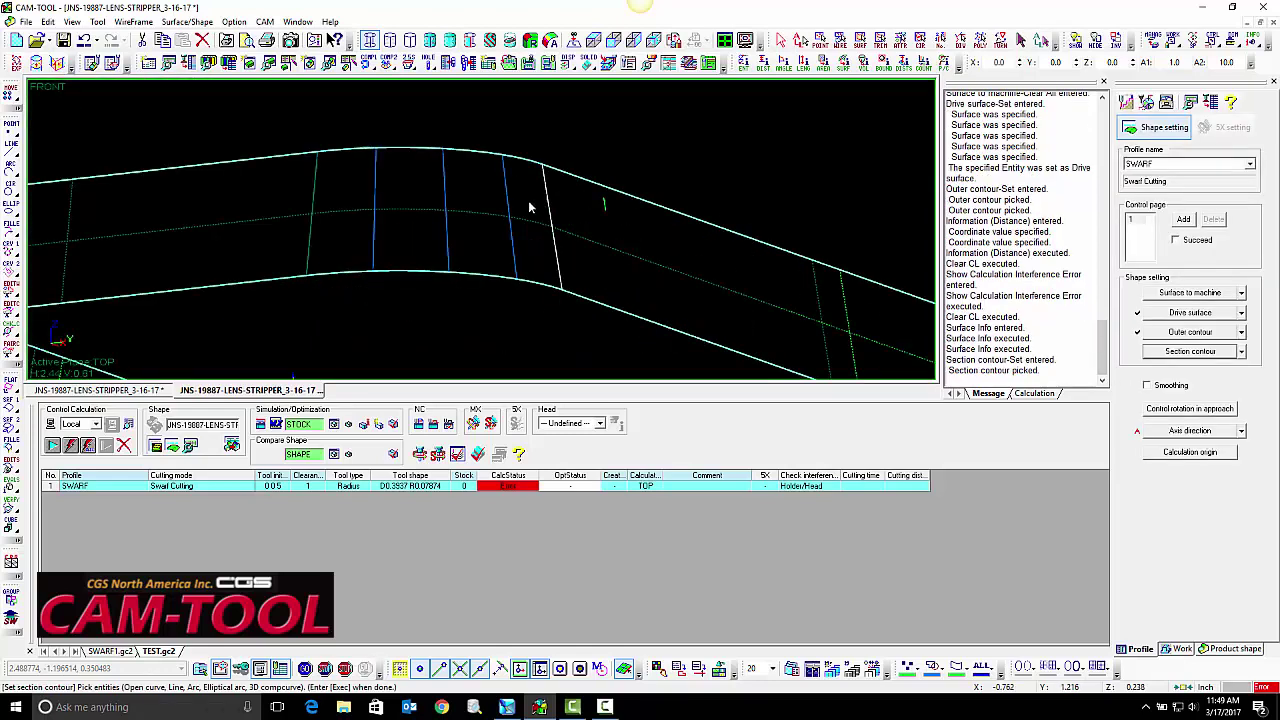
{"action": "left_click", "coordinate": [513, 207]}
{"action": "left_click", "coordinate": [445, 193]}
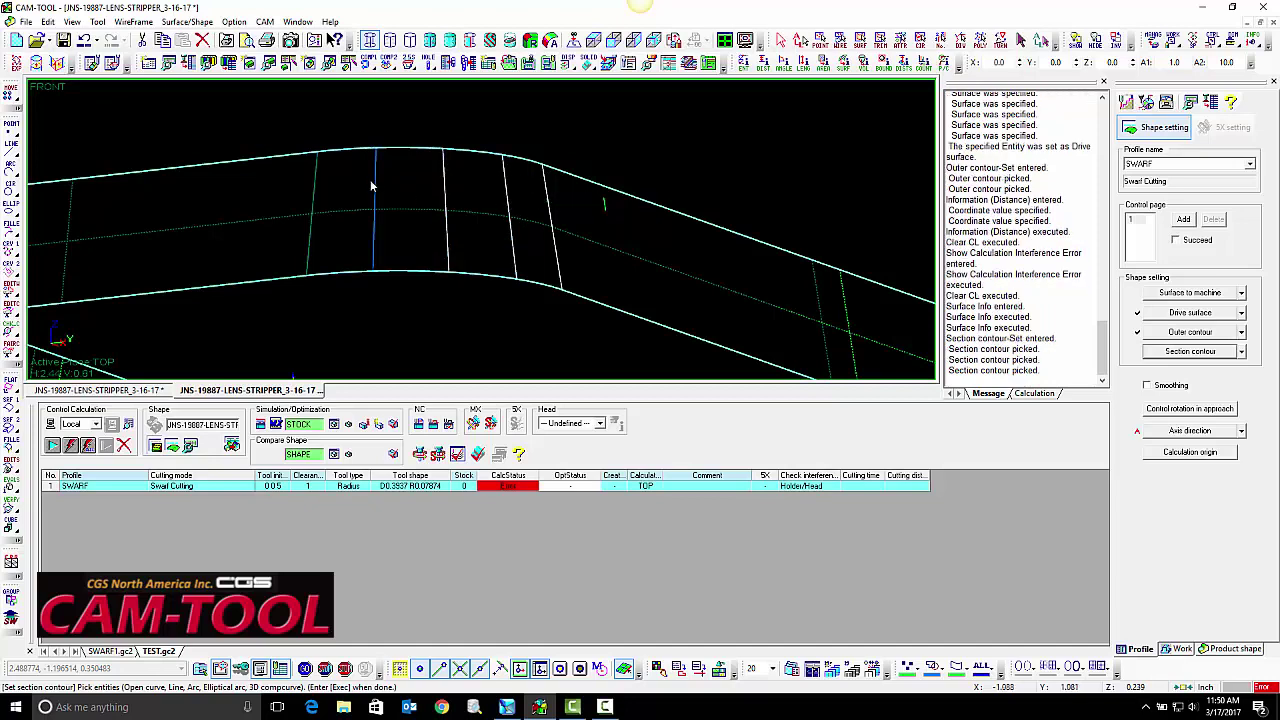
{"action": "left_click", "coordinate": [377, 189]}
{"action": "left_click", "coordinate": [315, 190]}
- Pick the five cross lines along the second rounded corner, including its two end edges, and finish the section contour selection
{"action": "middle_click_drag", "start_coordinate": [316, 190], "coordinate": [564, 165]}
{"action": "left_click", "coordinate": [572, 143]}
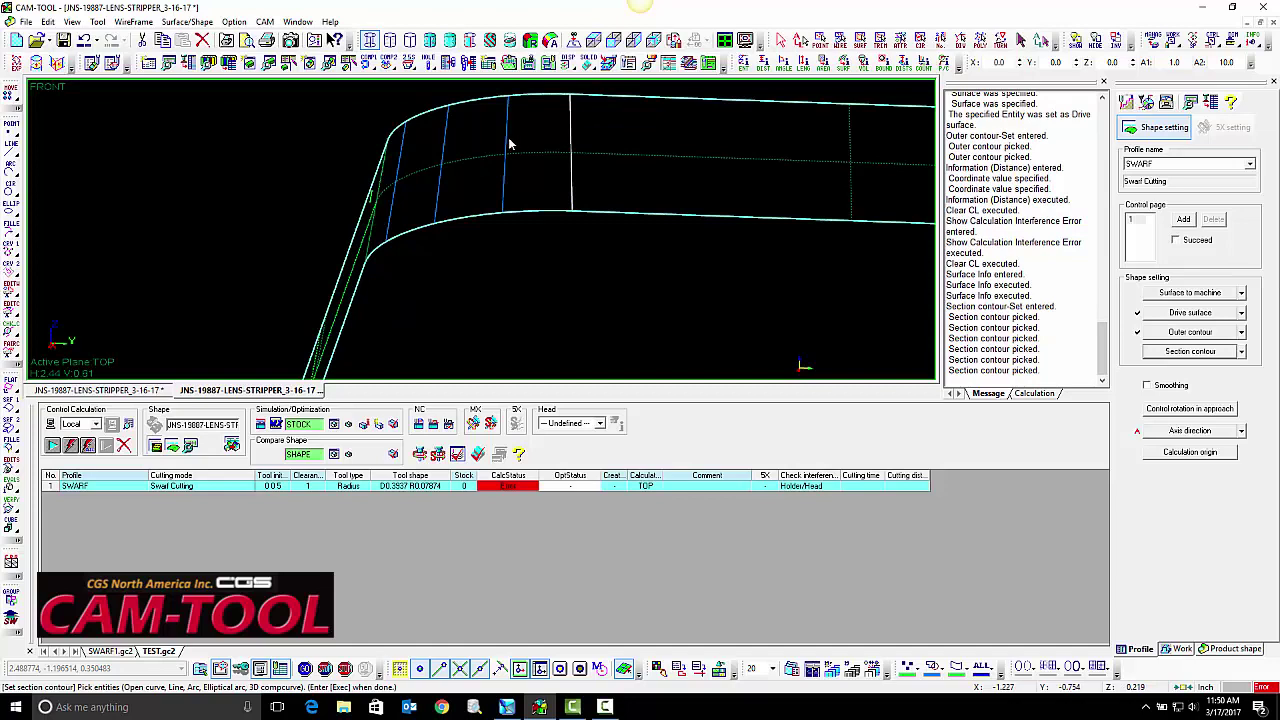
{"action": "left_click", "coordinate": [507, 140]}
{"action": "left_click", "coordinate": [439, 150]}
{"action": "left_click", "coordinate": [403, 163]}
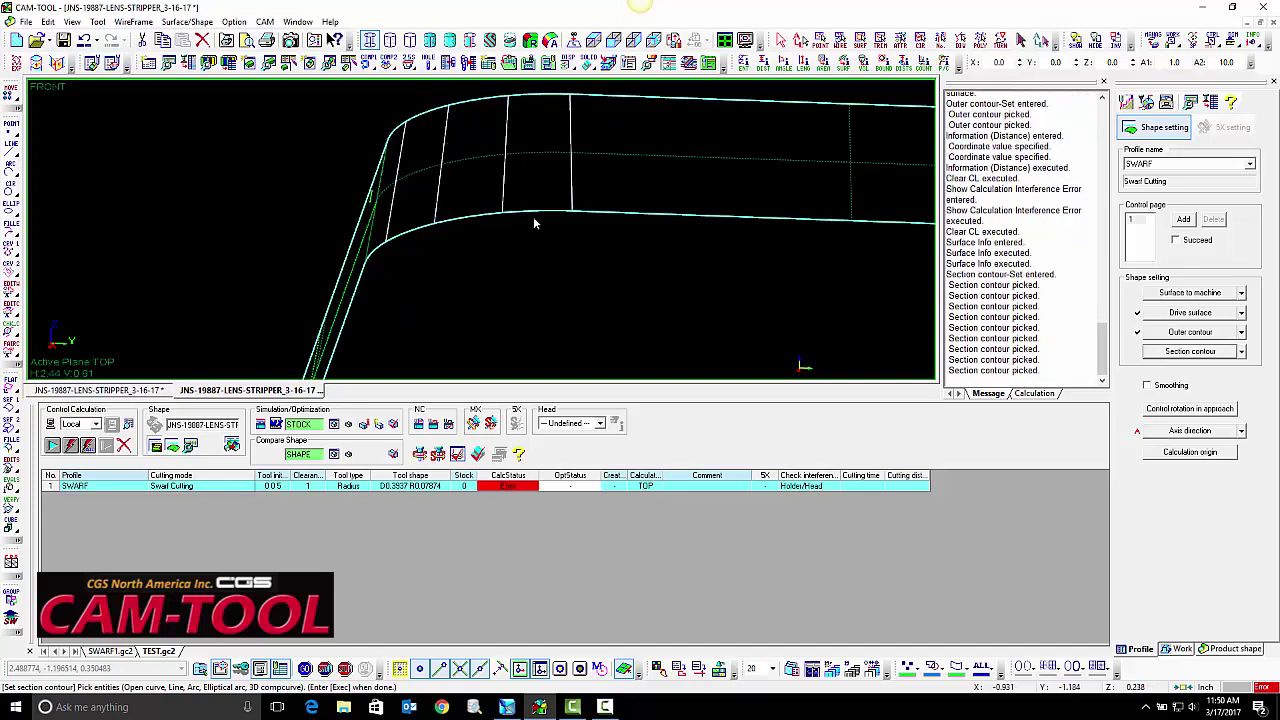
{"action": "middle_click_drag", "start_coordinate": [533, 216], "coordinate": [504, 222]}
{"action": "left_click", "coordinate": [555, 220]}
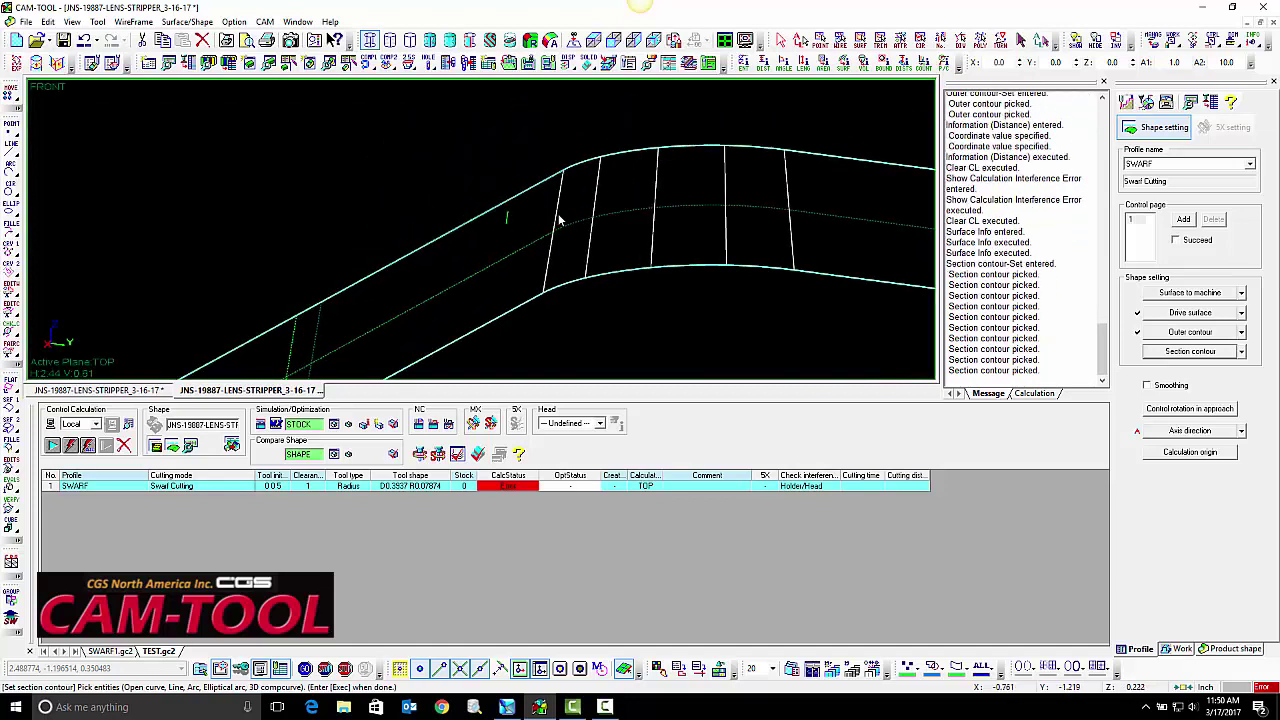
{"action": "right_click", "coordinate": [482, 168]}
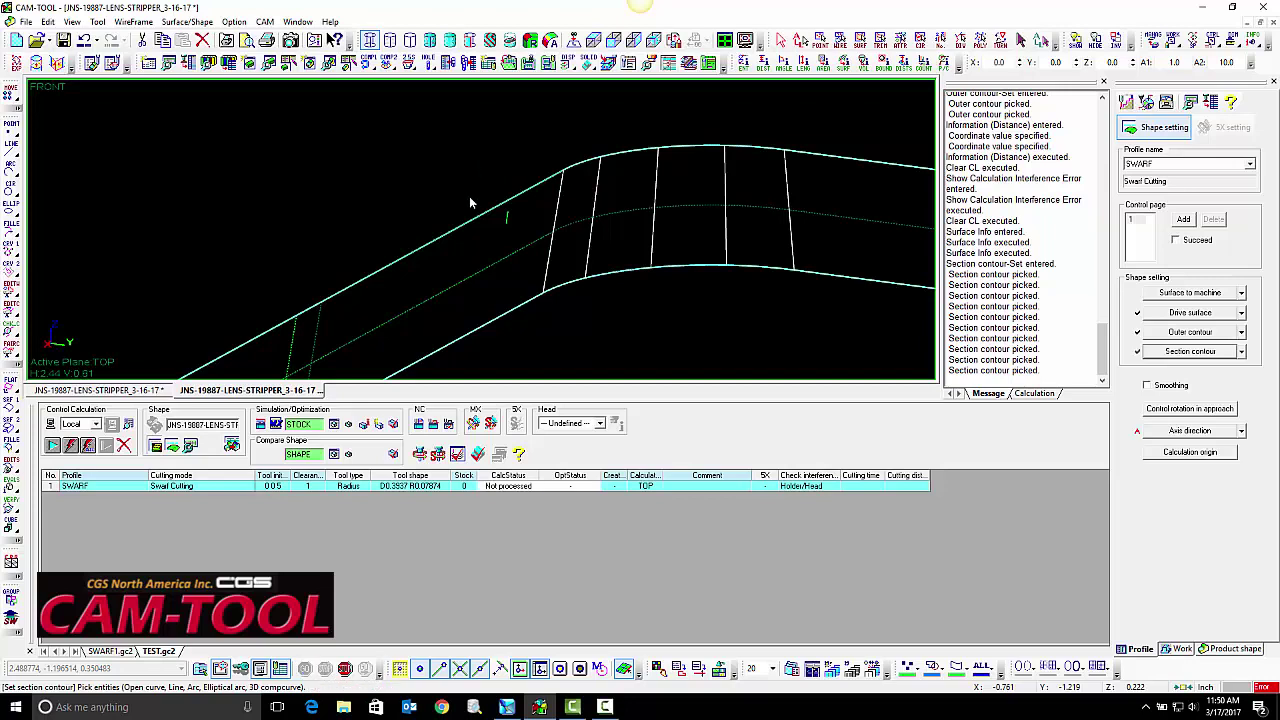
{"action": "scroll", "coordinate": [483, 220], "scroll_direction": "down", "scroll_amount": 7}
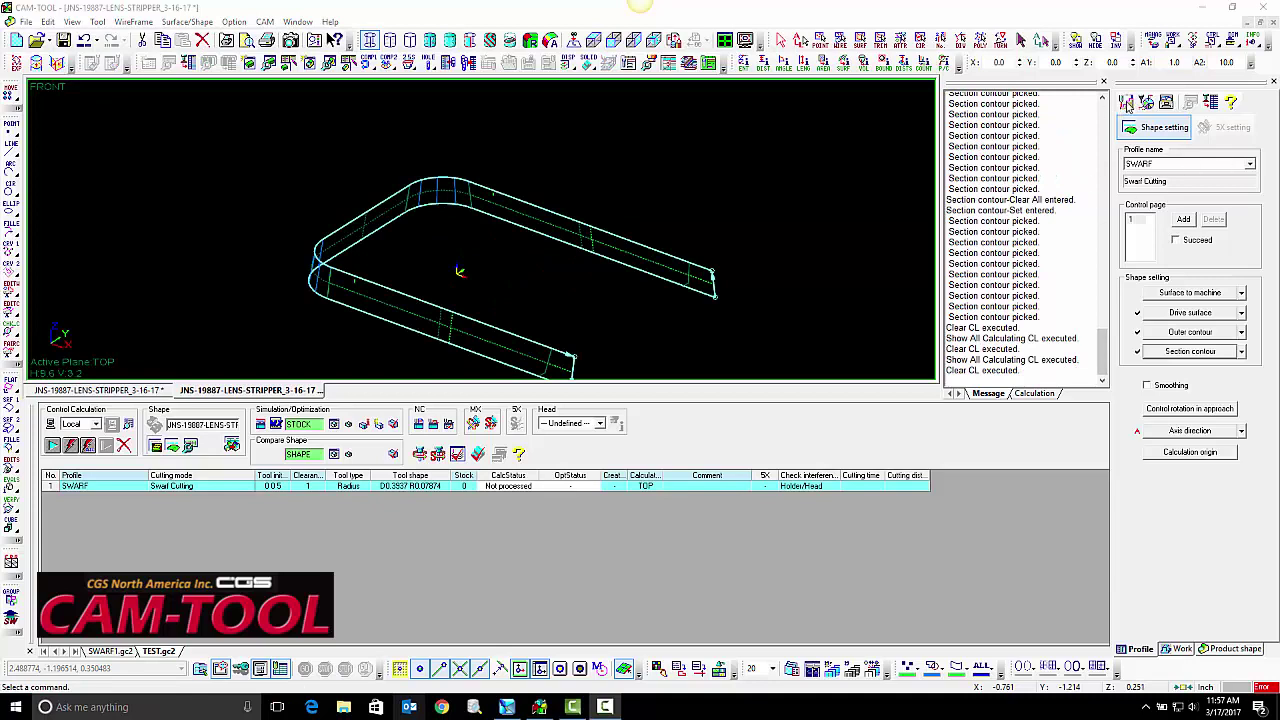
- Set the swarf cutting precision's maximum G01 length to 0.01 and calculate the SWARF profile
{"action": "left_click", "coordinate": [1127, 104]}
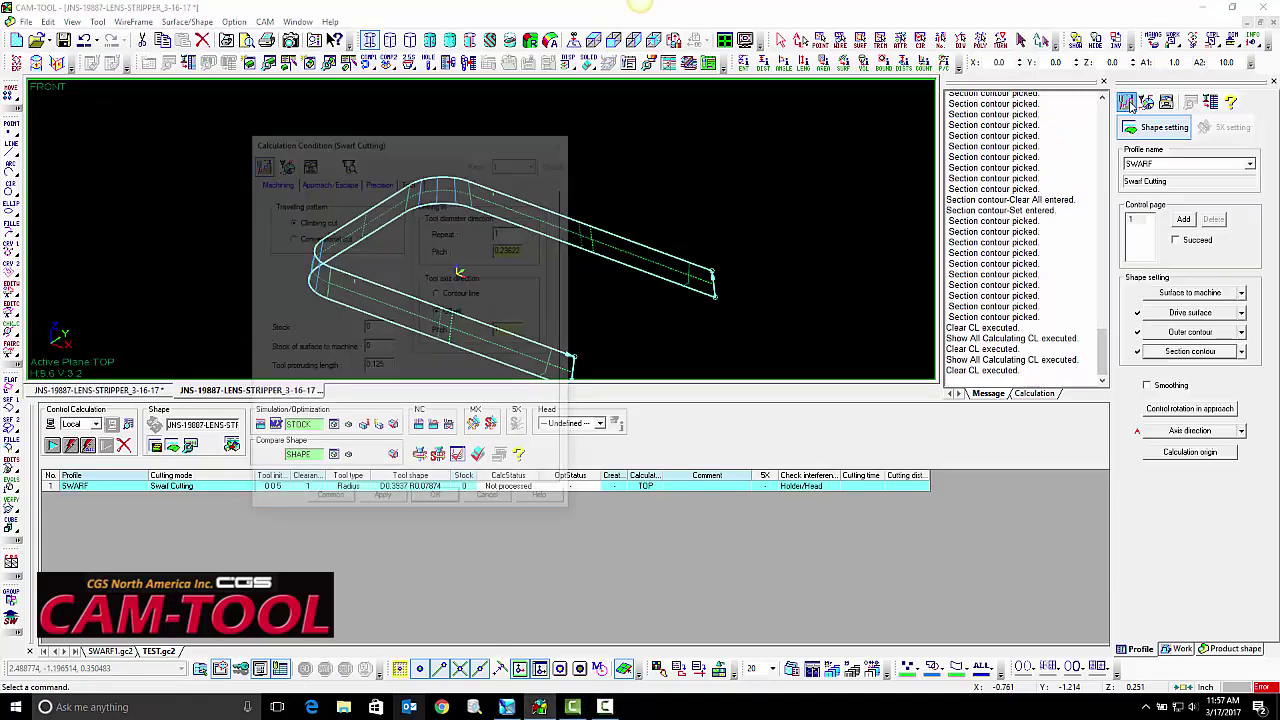
{"action": "left_click", "coordinate": [380, 181]}
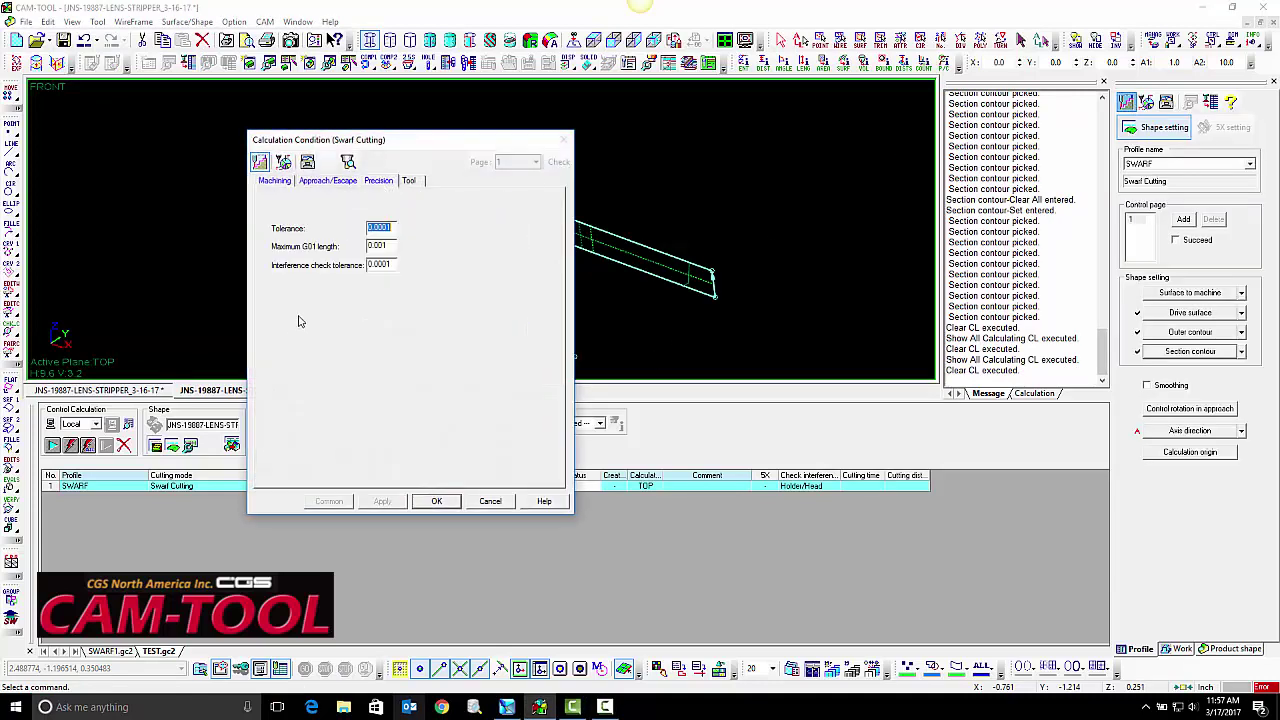
{"action": "double_click", "coordinate": [389, 246]}
{"action": "type", "text": "0"}
{"action": "left_click", "coordinate": [435, 502]}
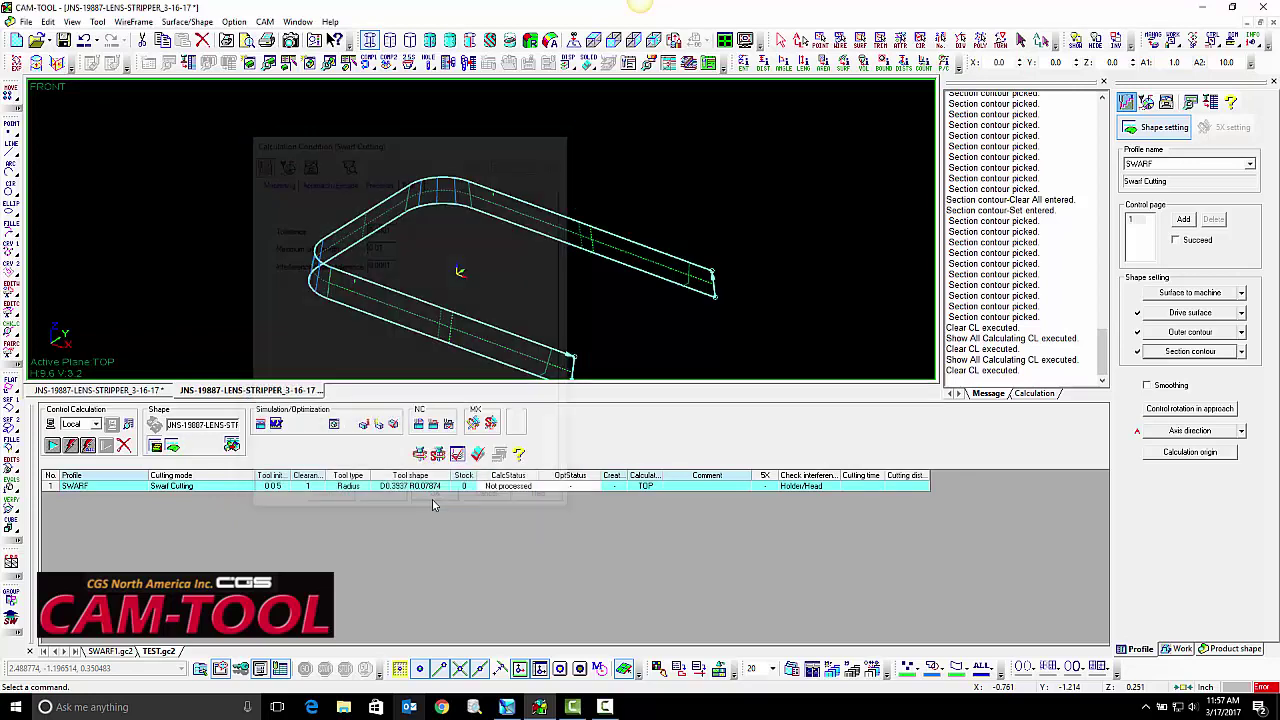
{"action": "left_click", "coordinate": [52, 448]}
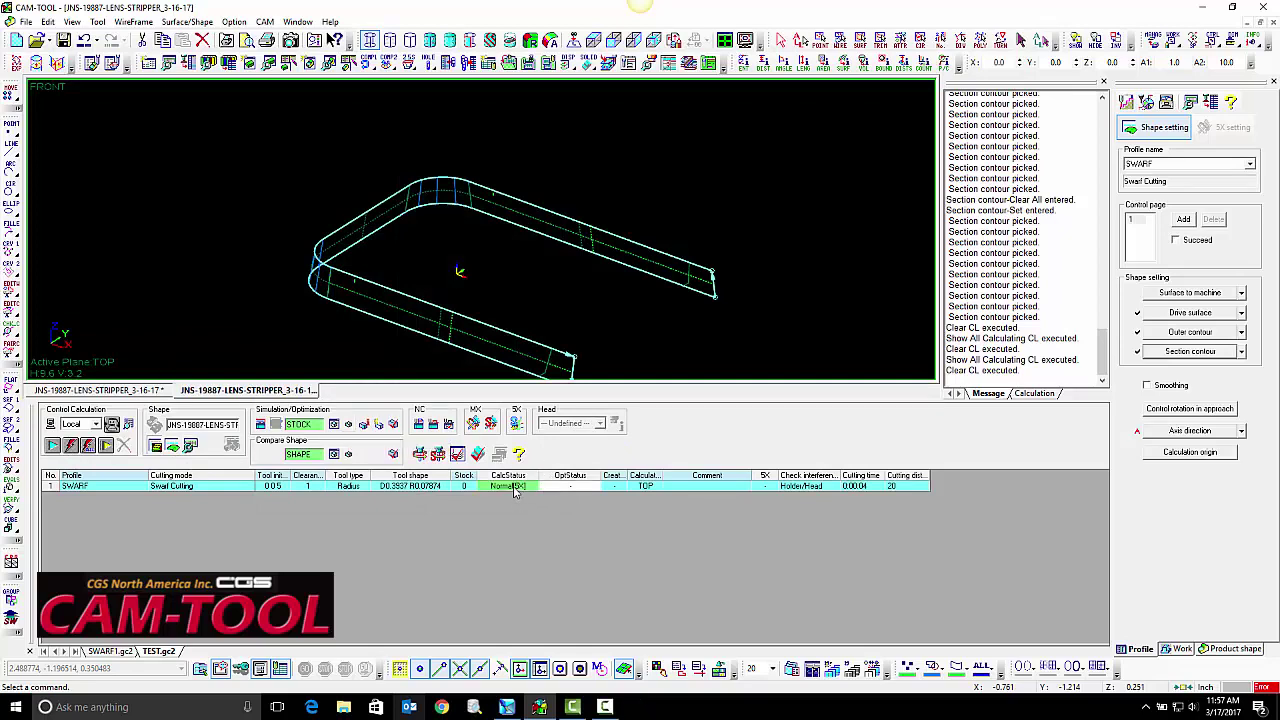
- Display the calculated SWARF toolpath and examine from the side how far it runs below the tapered walls
{"action": "double_click", "coordinate": [515, 489]}
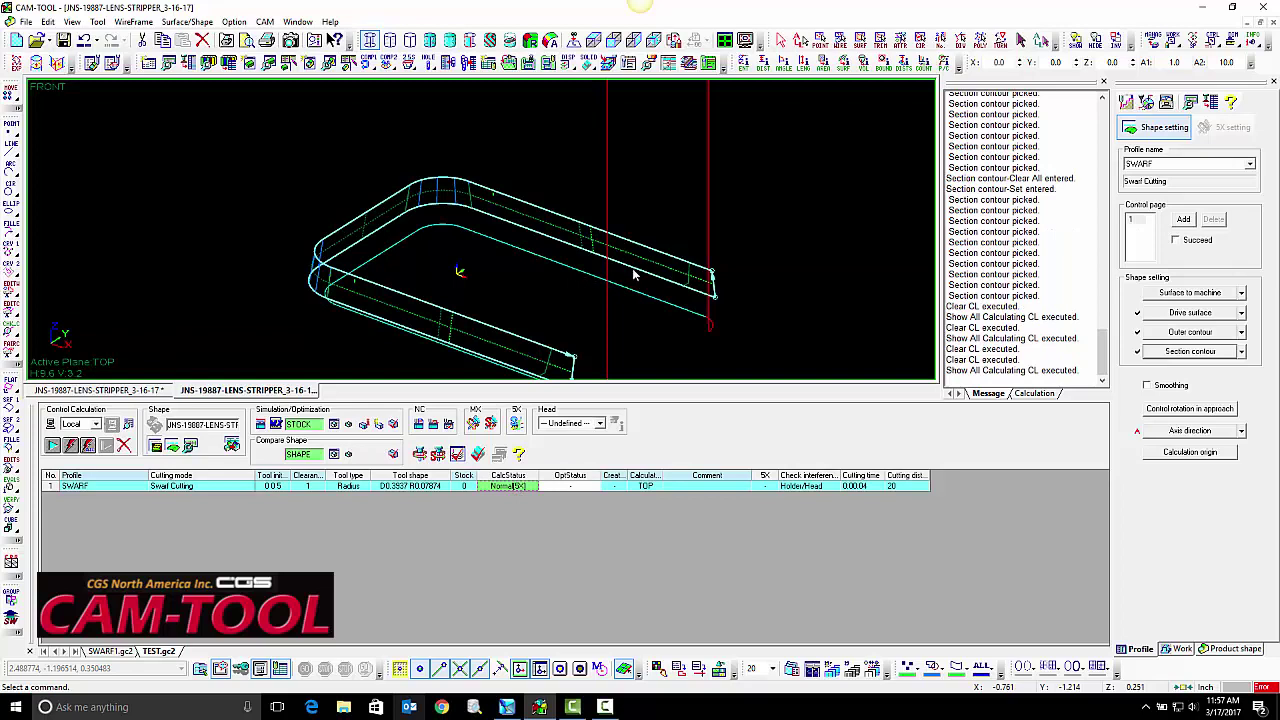
{"action": "middle_click_drag", "start_coordinate": [635, 275], "coordinate": [444, 226]}
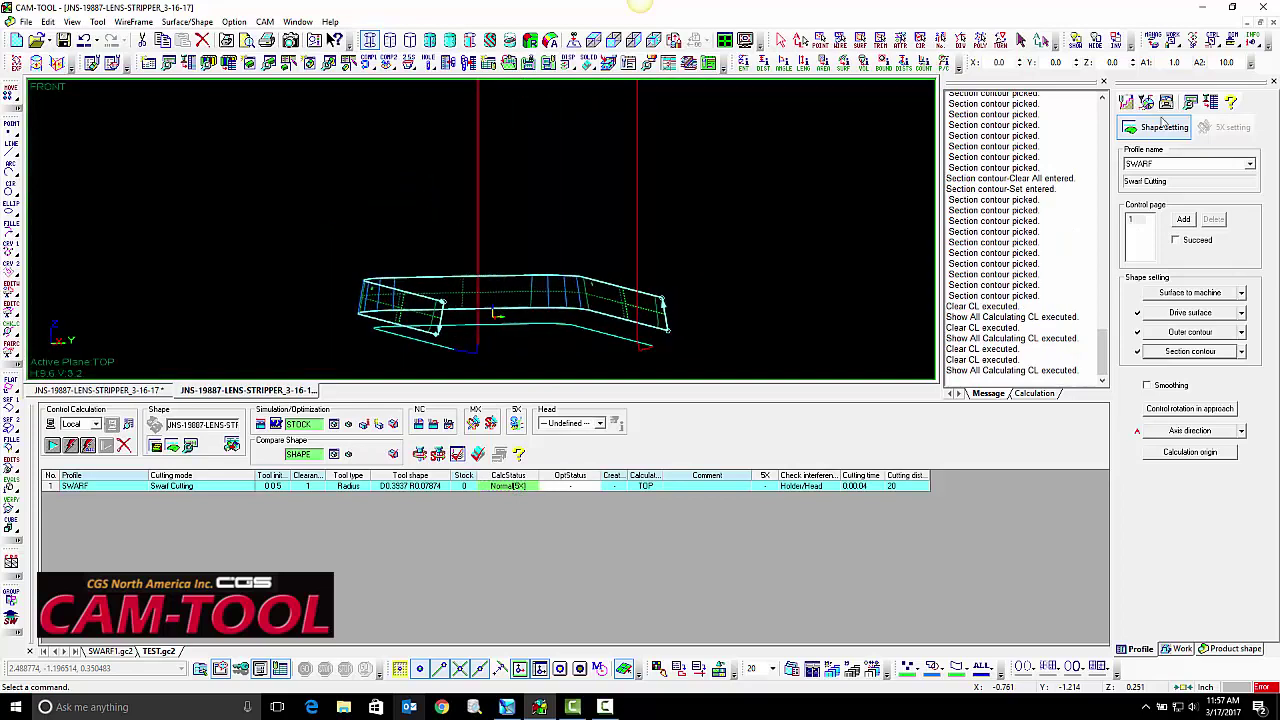
{"action": "middle_click_drag", "start_coordinate": [627, 324], "coordinate": [628, 340]}
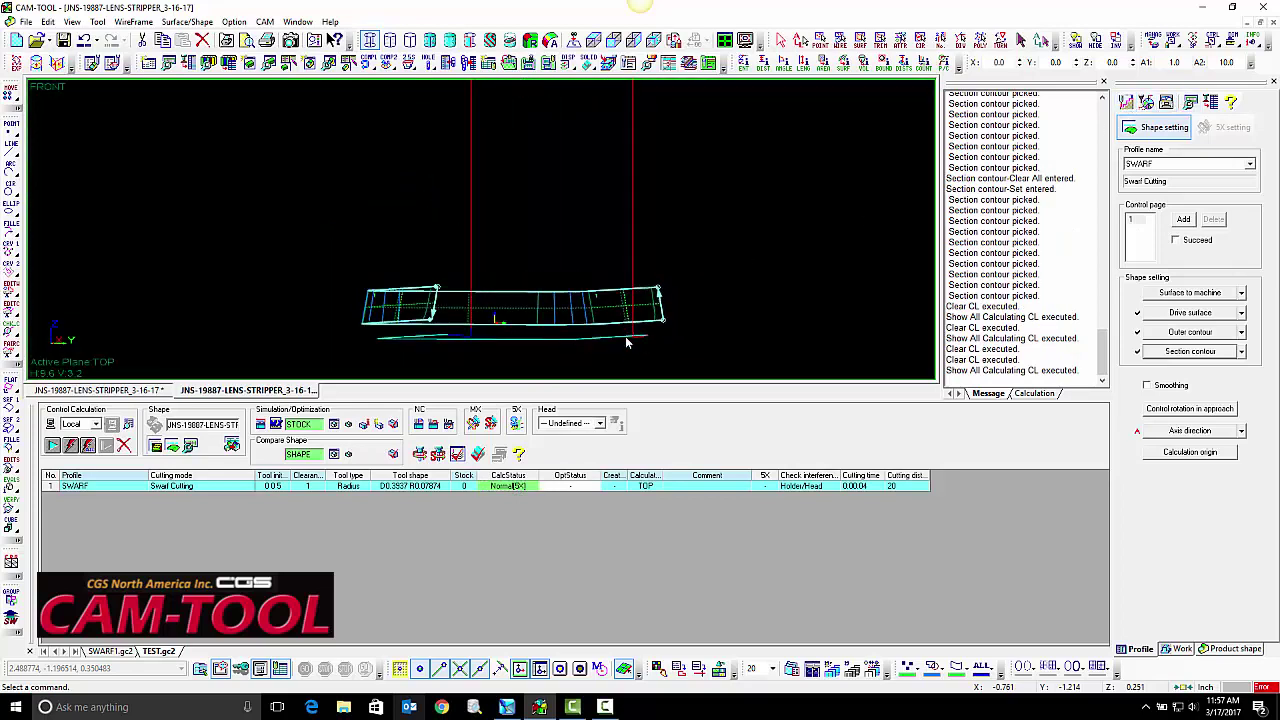
- Change the tool protruding length in the swarf cutting conditions and recalculate the SWARF profile
{"action": "left_click", "coordinate": [1126, 101]}
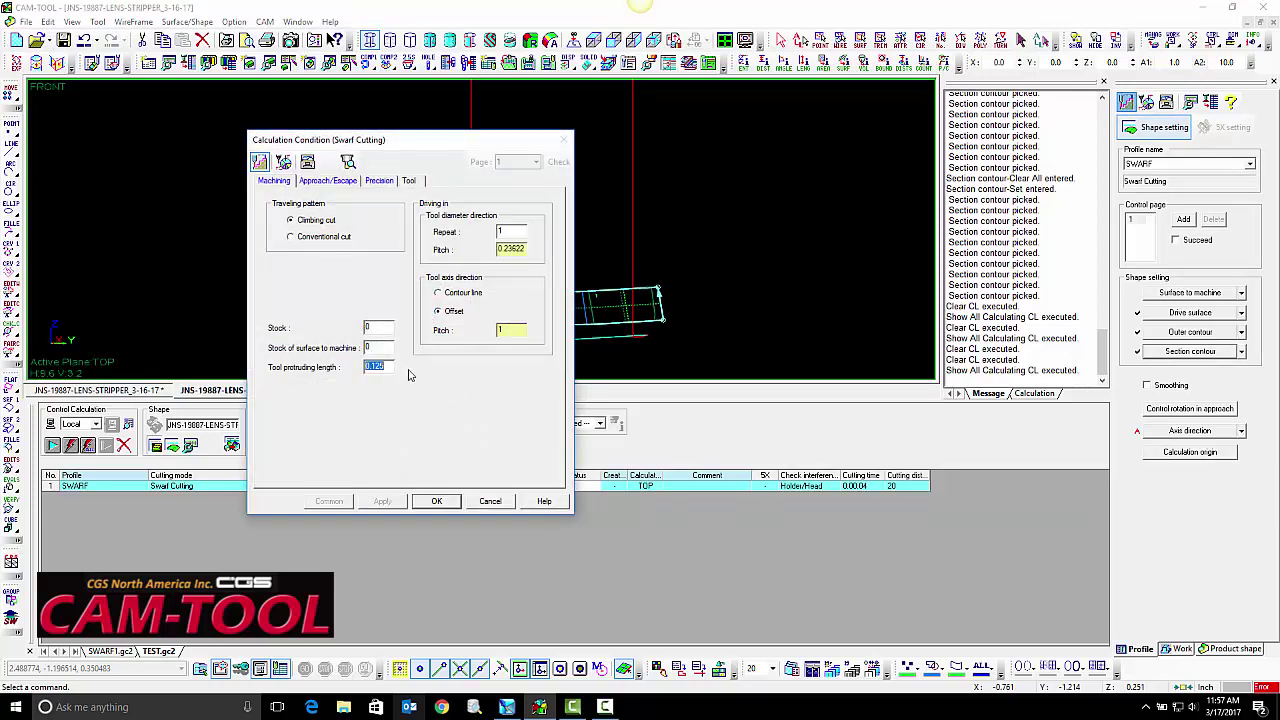
{"action": "left_click", "coordinate": [447, 502]}
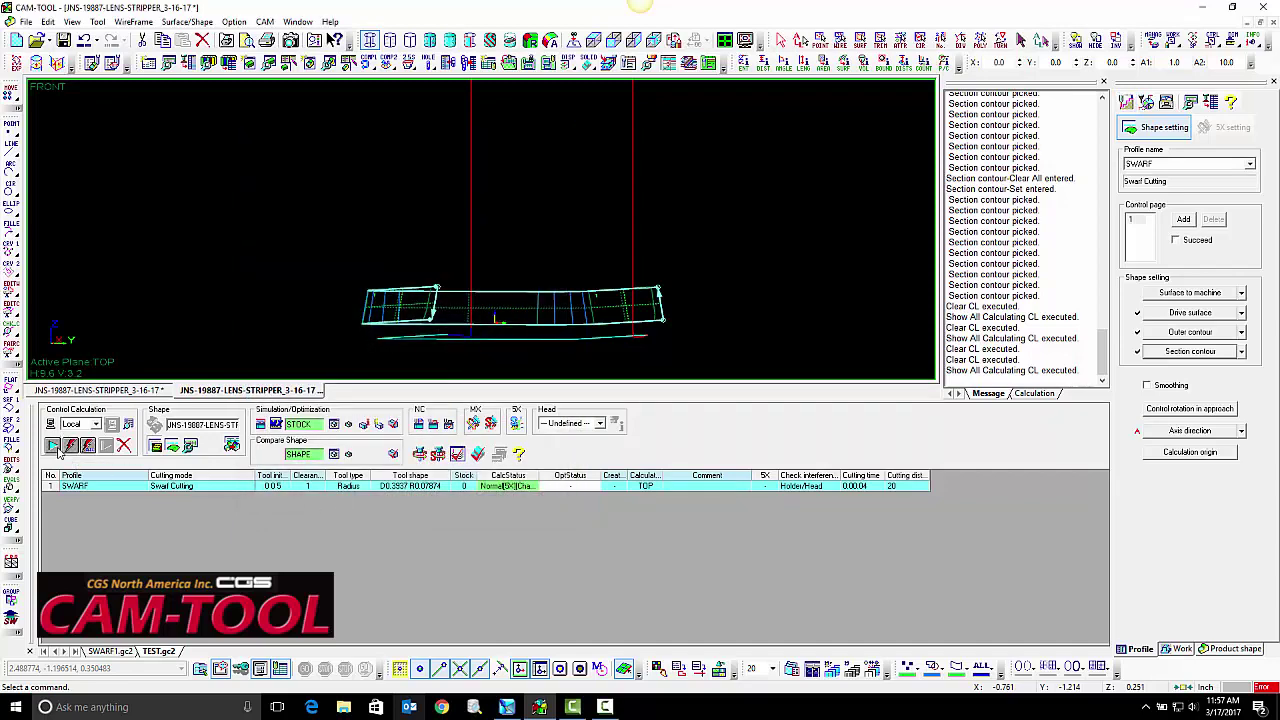
{"action": "left_click", "coordinate": [54, 446]}
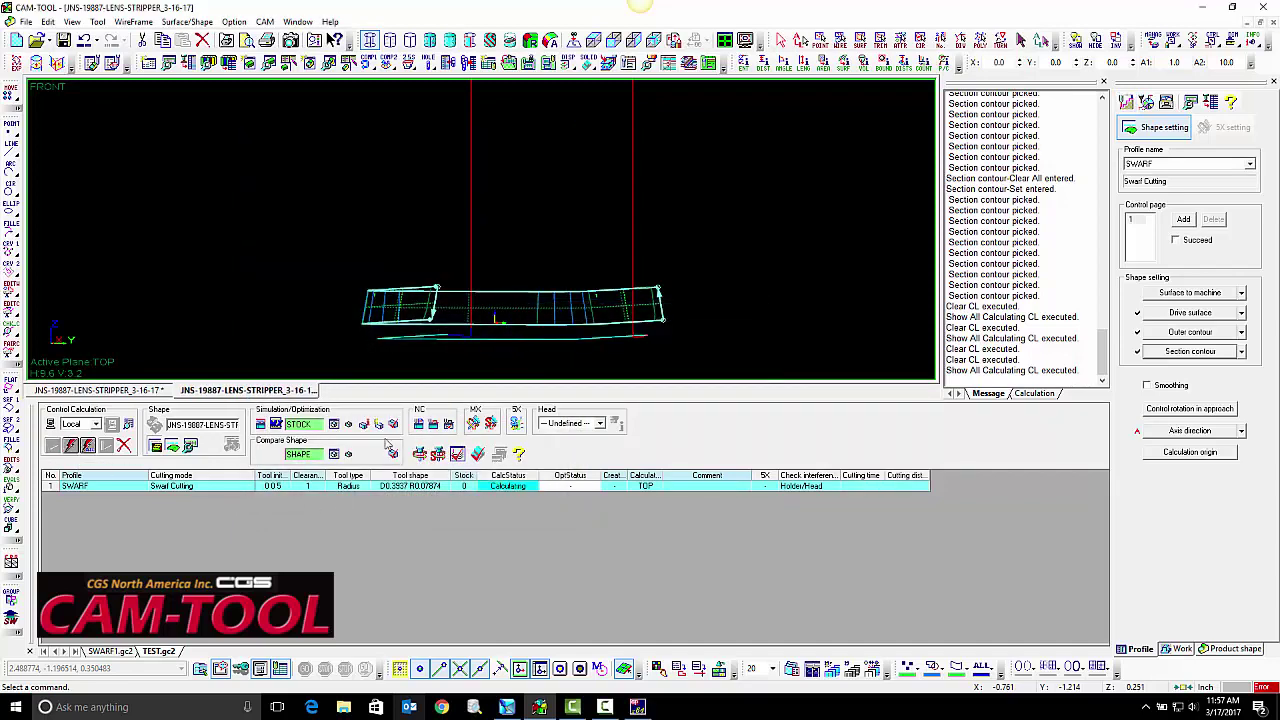